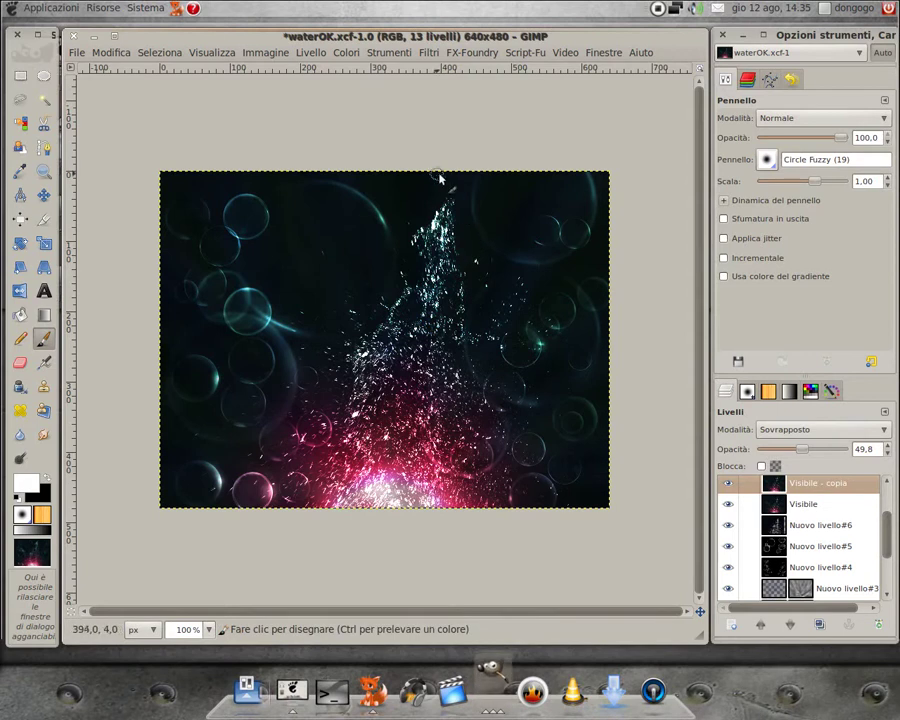
Switch to the Firefox workspace showing the Abduzeedo 'Underwater Scene in Pixelmator' tutorial
{"action": "key", "text": "ctrl"}
{"action": "key", "text": "ctrl+alt+Right"}
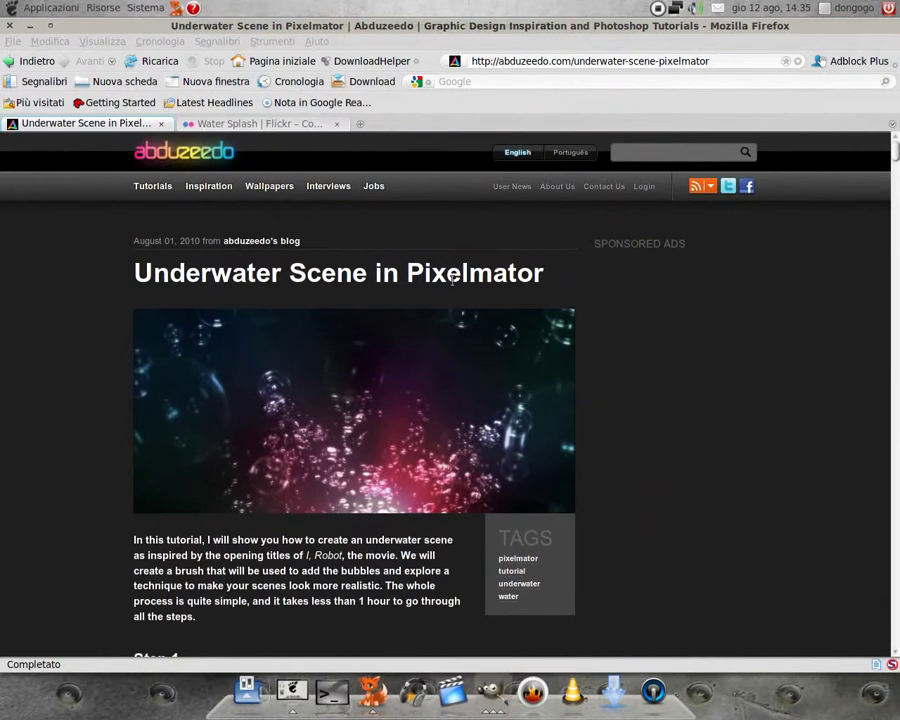
Glance over the tutorial page, then return to the GIMP workspace with waterOK.xcf
{"action": "scroll", "coordinate": [661, 314], "scroll_direction": "down", "scroll_amount": 5}
{"action": "scroll", "coordinate": [661, 314], "scroll_direction": "up", "scroll_amount": 5}
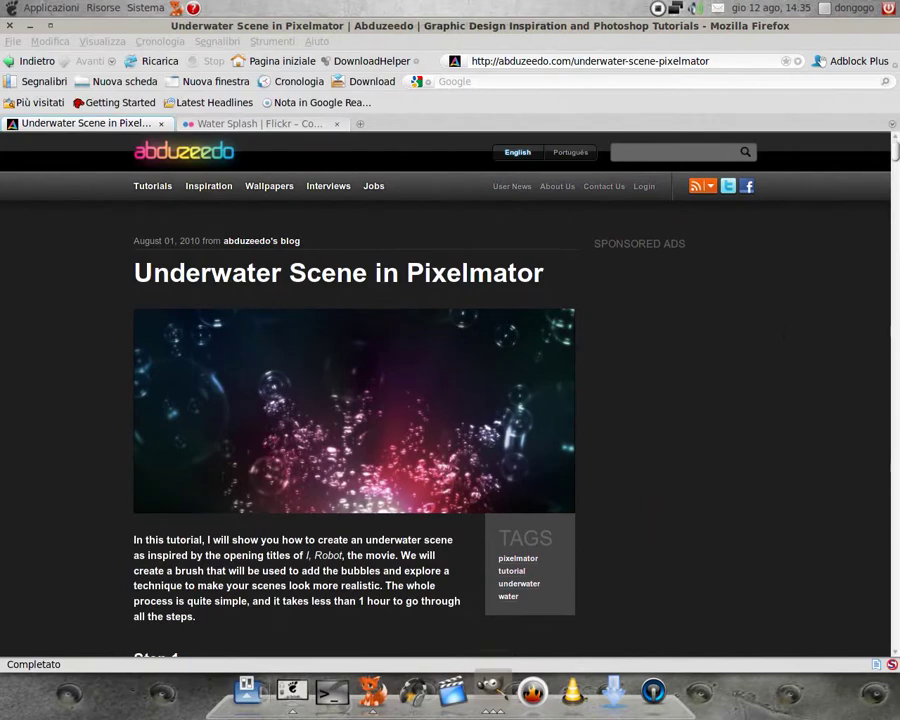
{"action": "key", "text": "ctrl+alt+Right"}
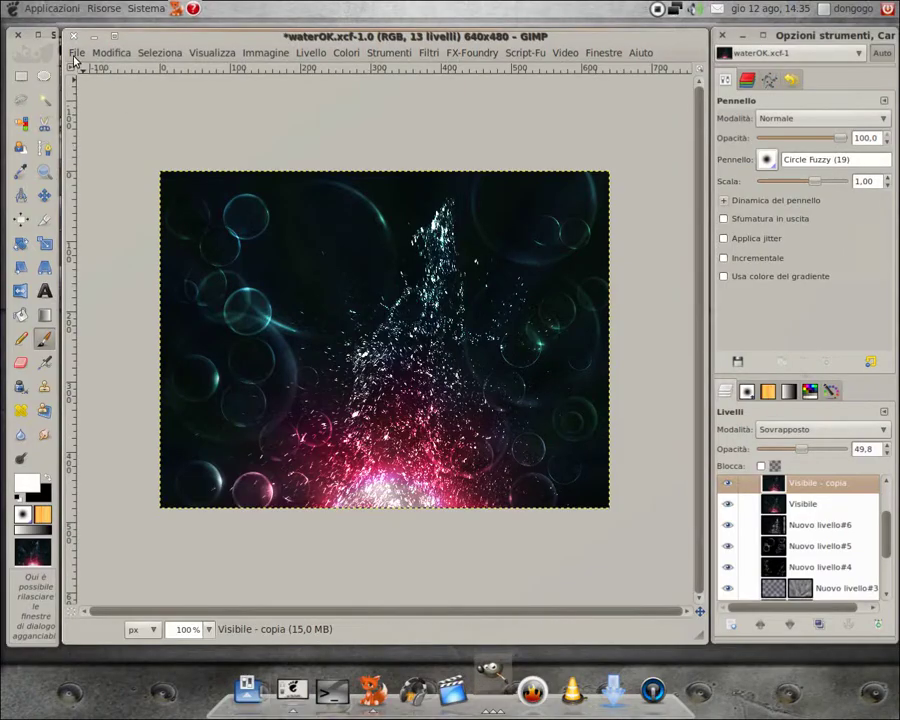
Create a new 640×480 image filled with the black background colour and maximize its window
{"action": "left_click", "coordinate": [75, 55]}
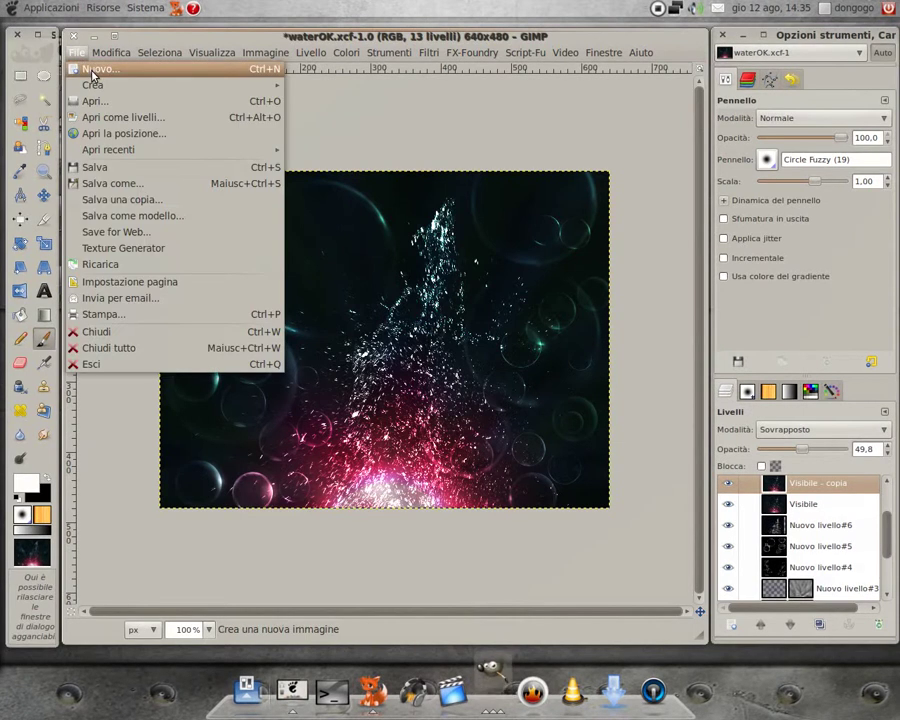
{"action": "left_click", "coordinate": [93, 70]}
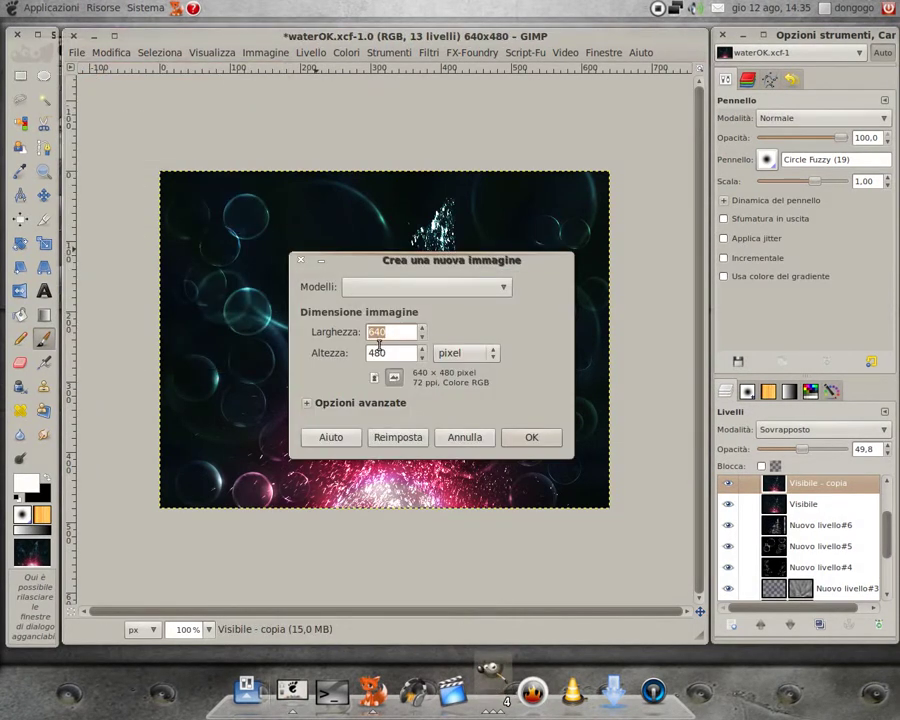
{"action": "left_click", "coordinate": [341, 405]}
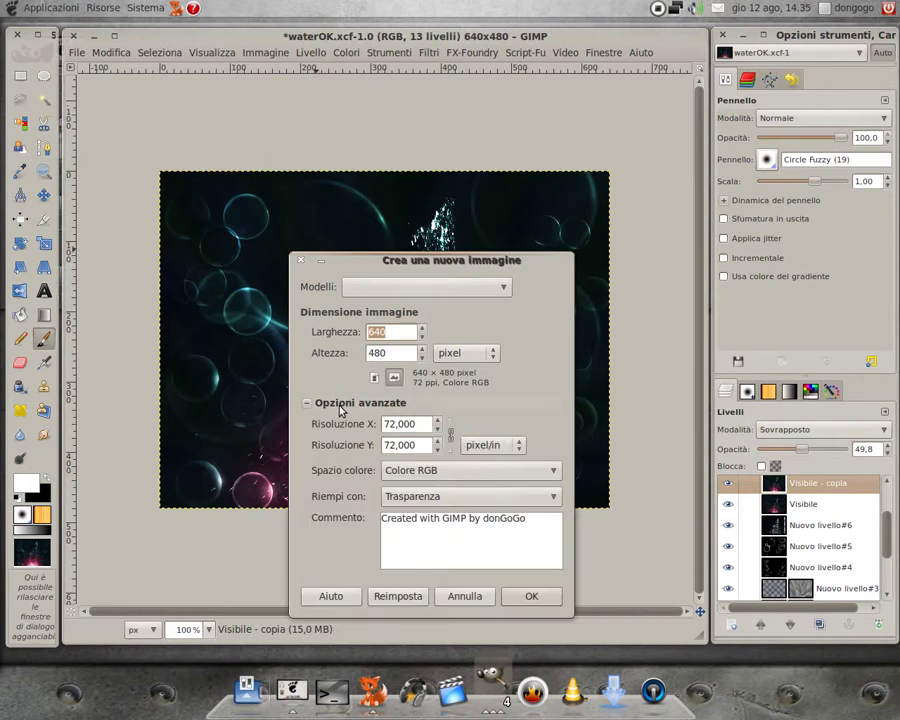
{"action": "left_click", "coordinate": [430, 495]}
{"action": "left_click", "coordinate": [432, 459]}
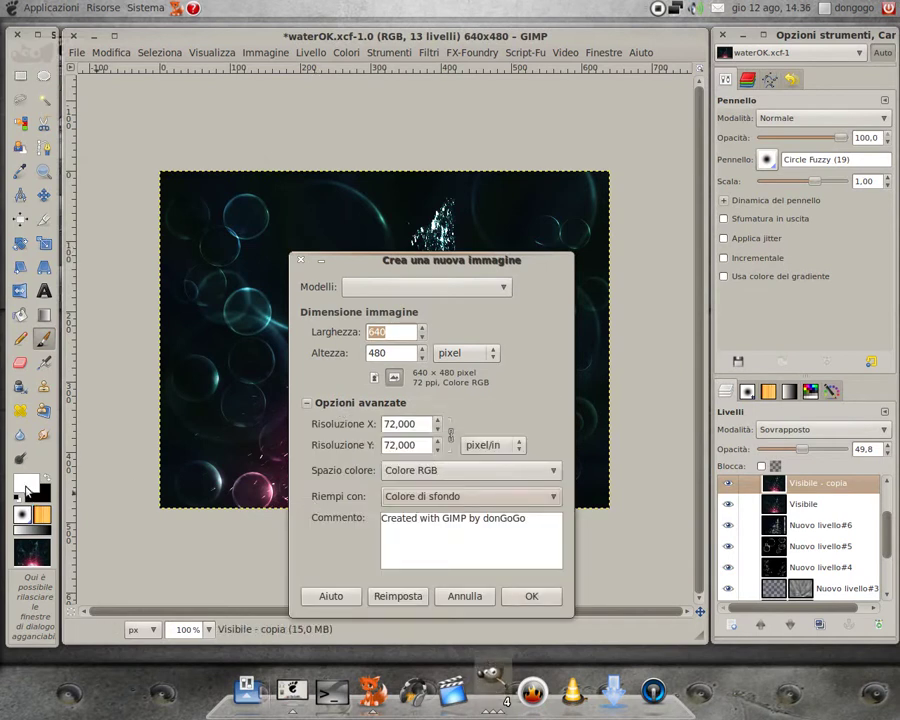
{"action": "left_click", "coordinate": [540, 596]}
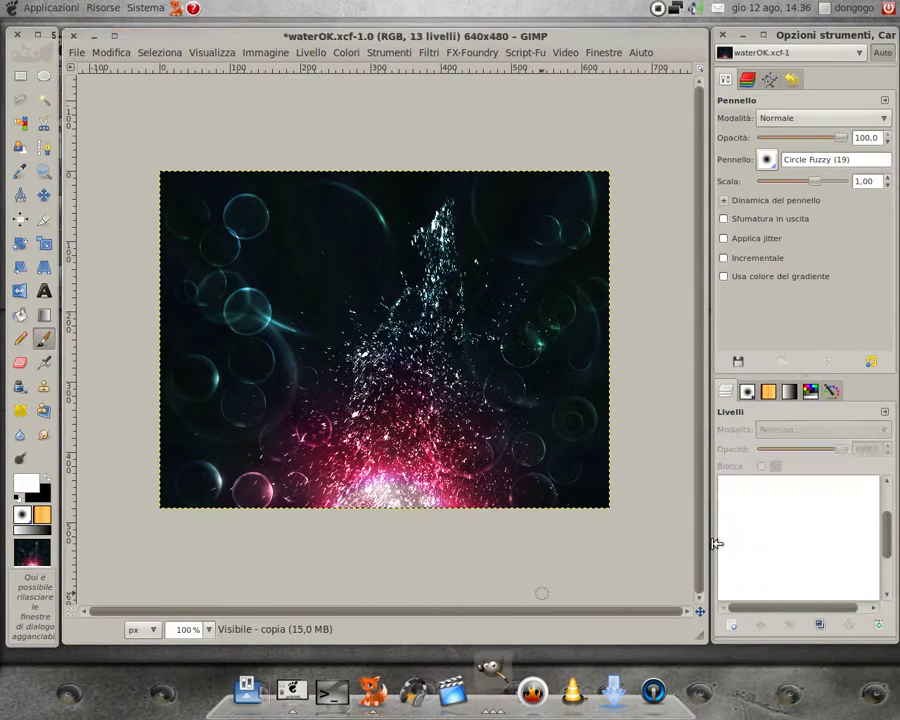
{"action": "mouse_move", "coordinate": [316, 257]}
{"action": "left_mouse_down"}
{"action": "mouse_move", "coordinate": [388, 46]}
{"action": "mouse_move", "coordinate": [378, 36]}
{"action": "left_mouse_up"}
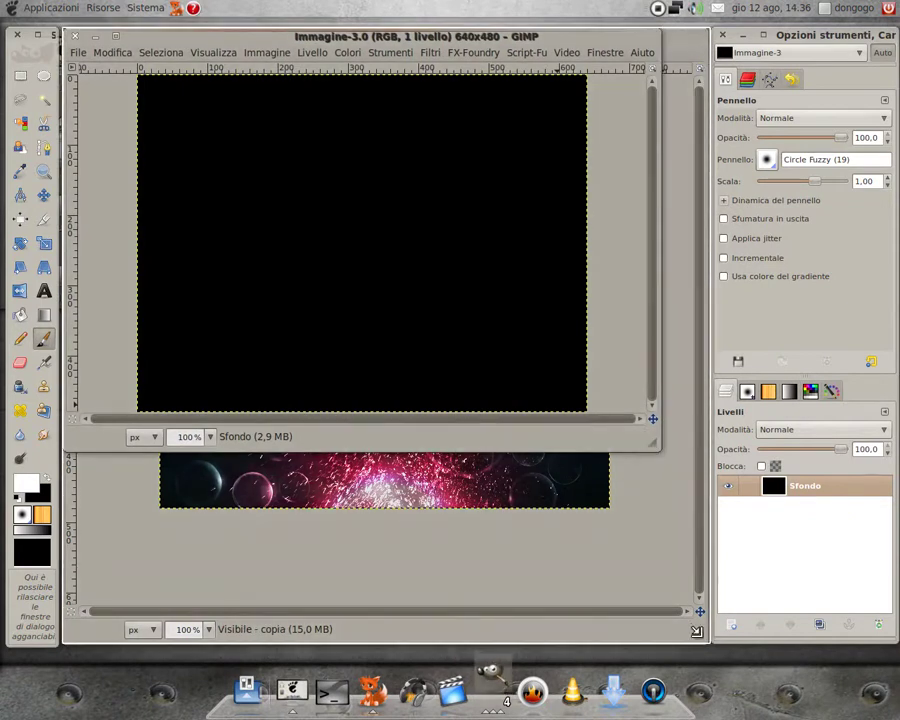
{"action": "key", "text": "alt+F10"}
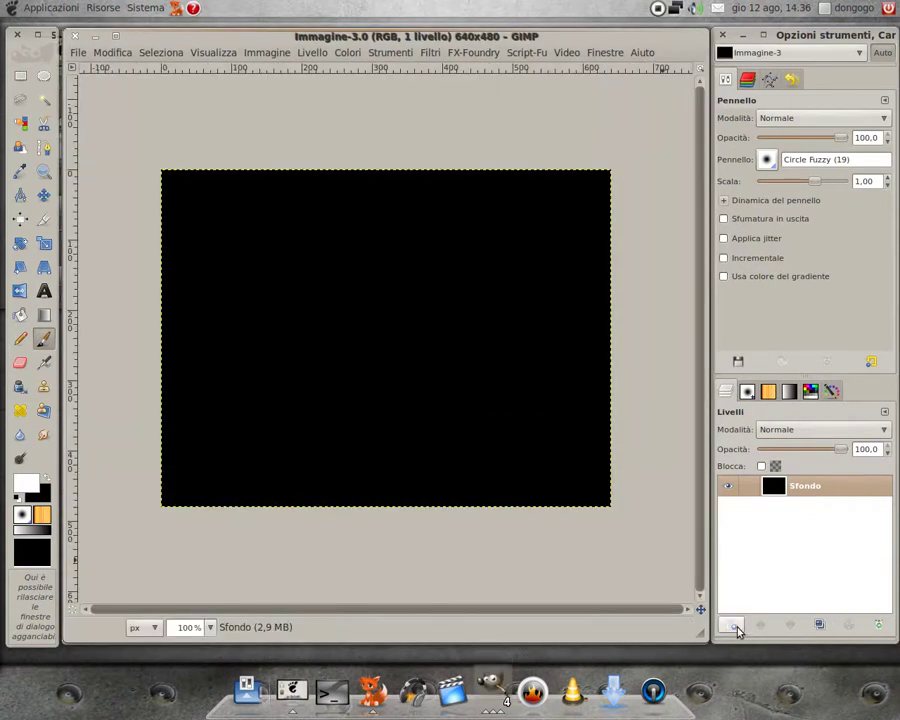
Add a transparent layer 'Nuovo livello' and set the foreground colour to dark teal 12241f
{"action": "left_click", "coordinate": [734, 627]}
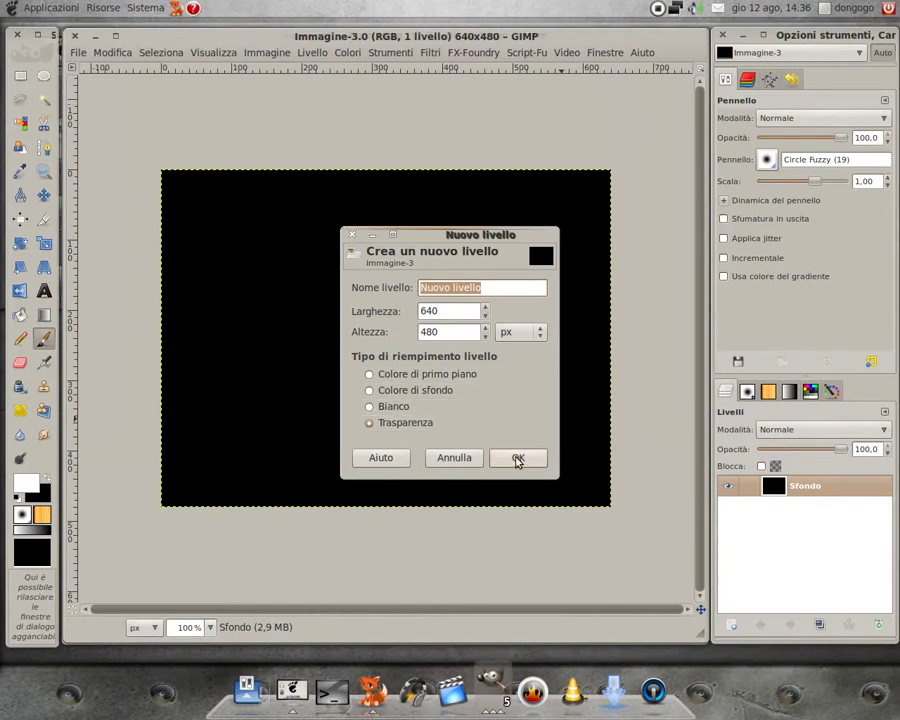
{"action": "left_click", "coordinate": [514, 457]}
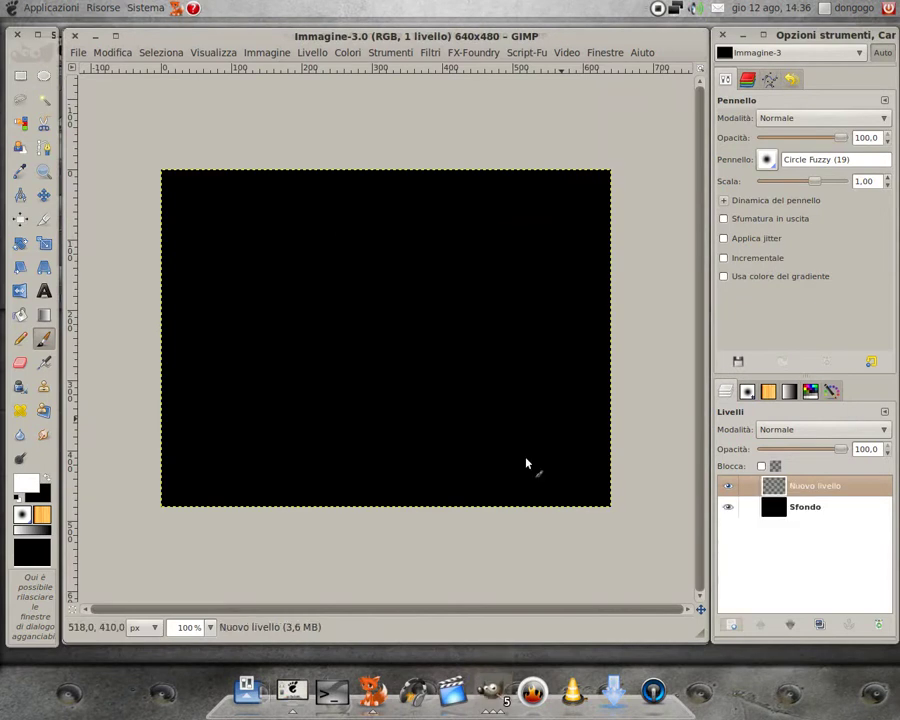
{"action": "left_click", "coordinate": [24, 484]}
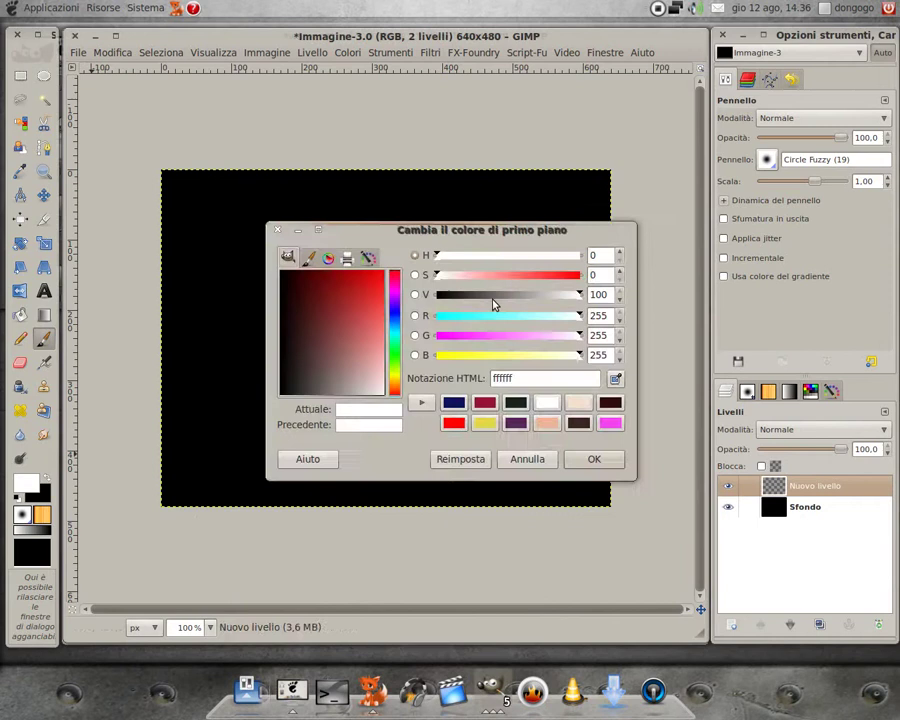
{"action": "left_click", "coordinate": [515, 403]}
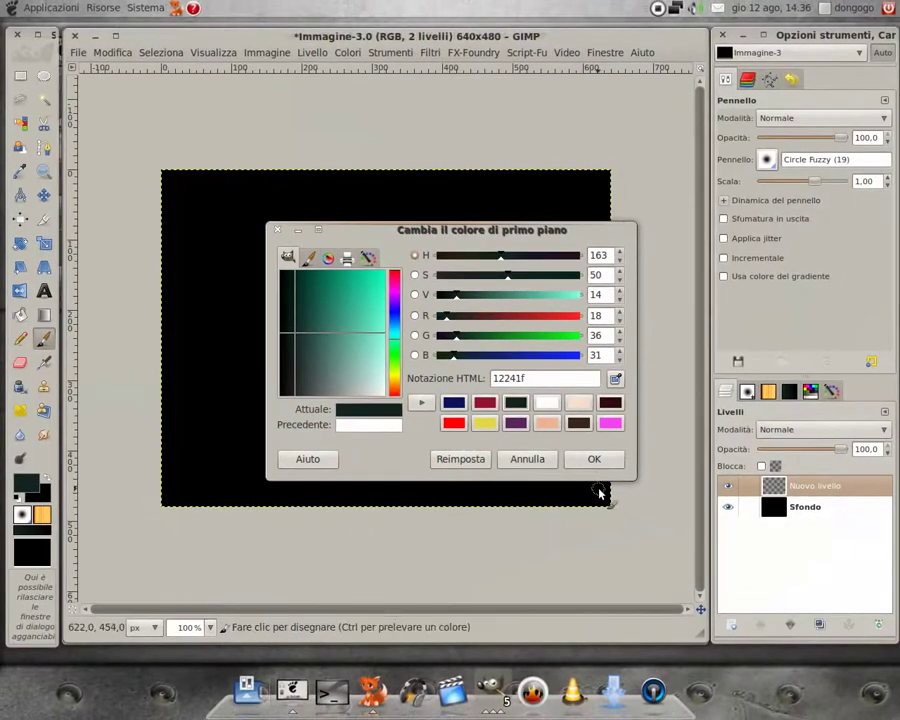
{"action": "left_click", "coordinate": [594, 460]}
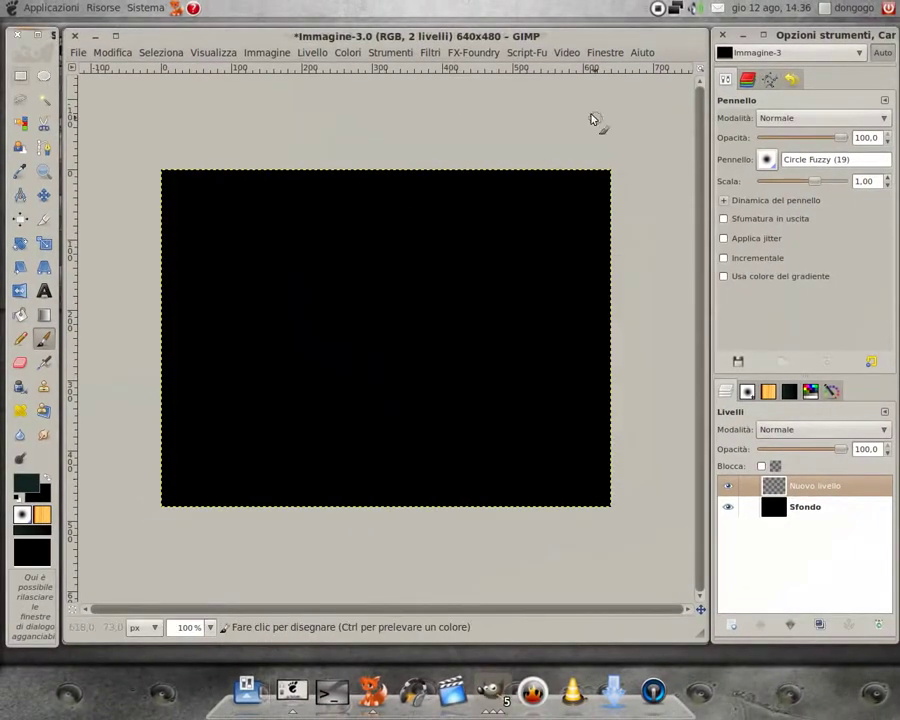
Bucket-fill the whole of Nuovo livello with the dark teal foreground colour
{"action": "left_click", "coordinate": [20, 316]}
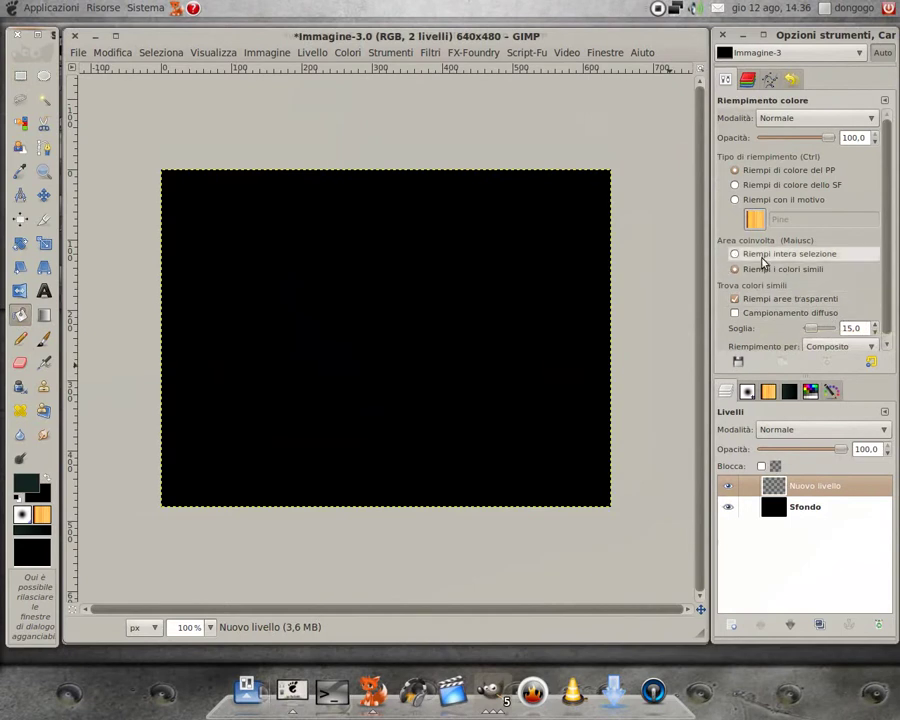
{"action": "left_click", "coordinate": [763, 260]}
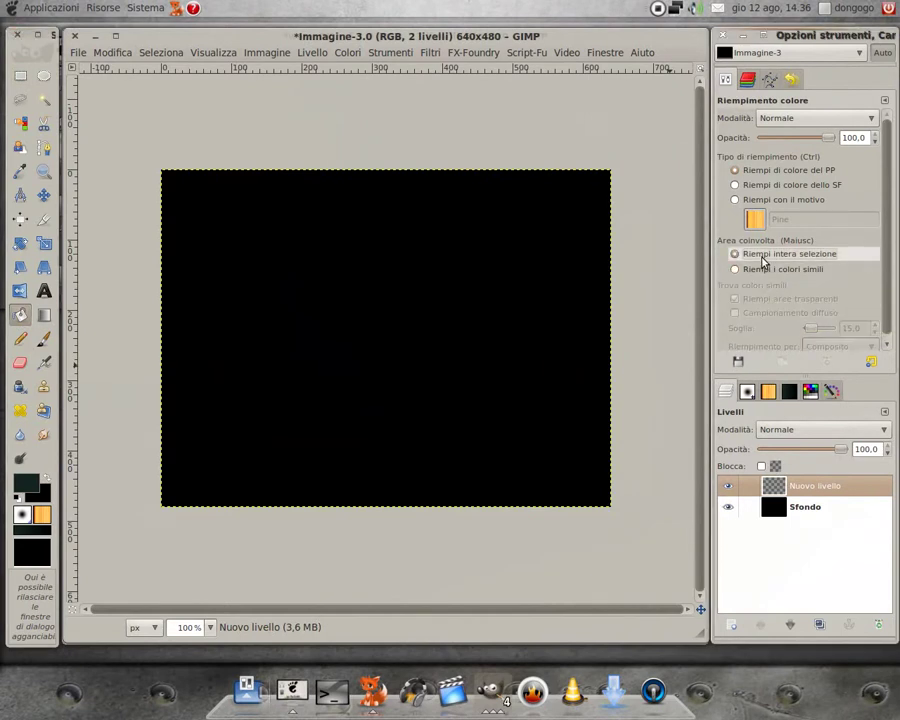
{"action": "left_click", "coordinate": [411, 360]}
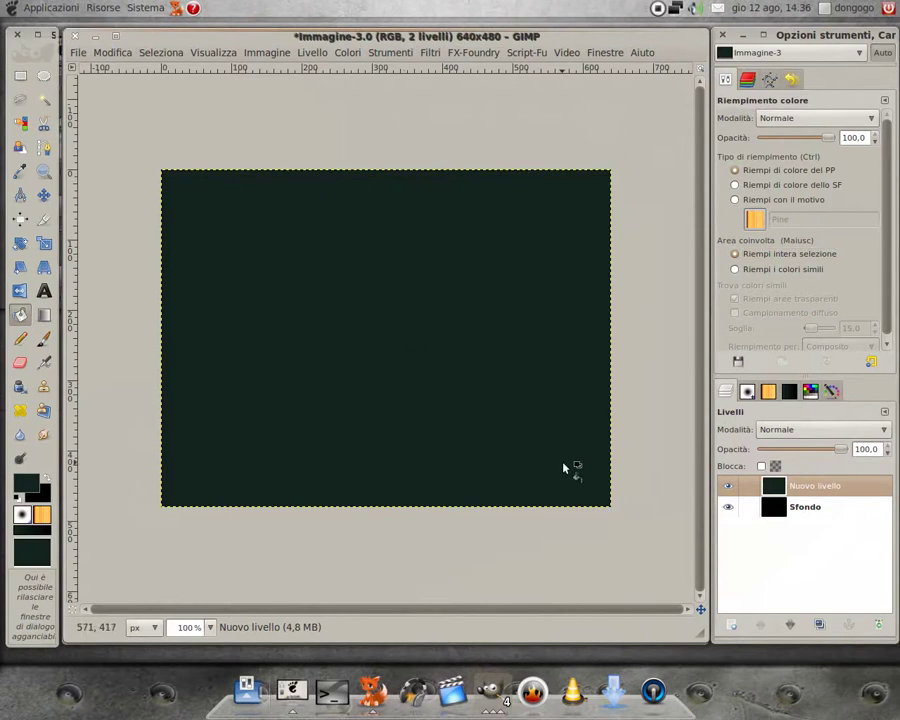
Add a white, fully opaque layer mask to Nuovo livello
{"action": "right_click", "coordinate": [777, 488]}
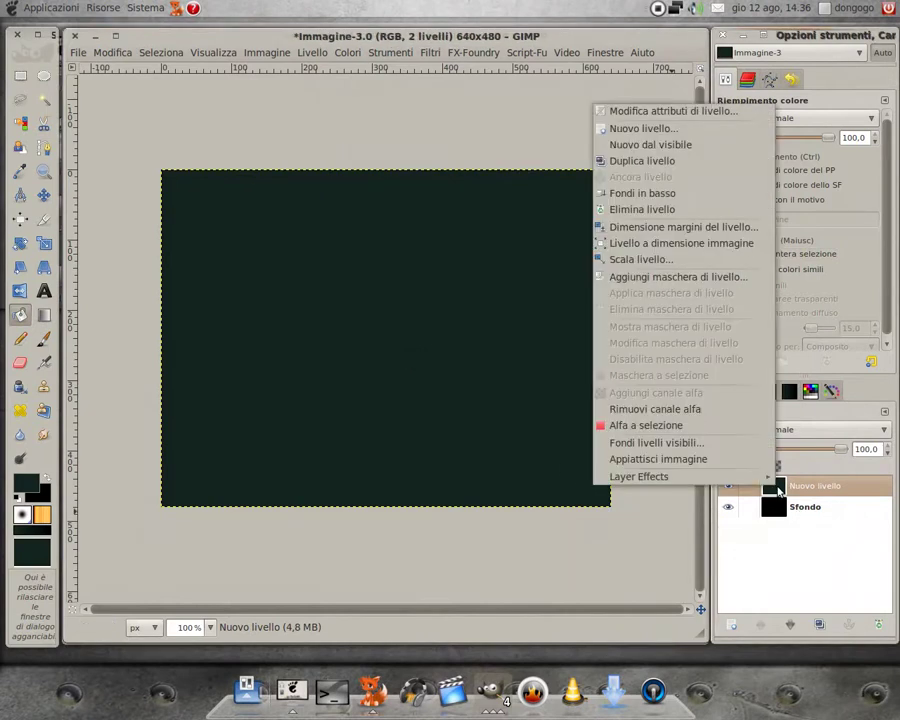
{"action": "left_click", "coordinate": [658, 284]}
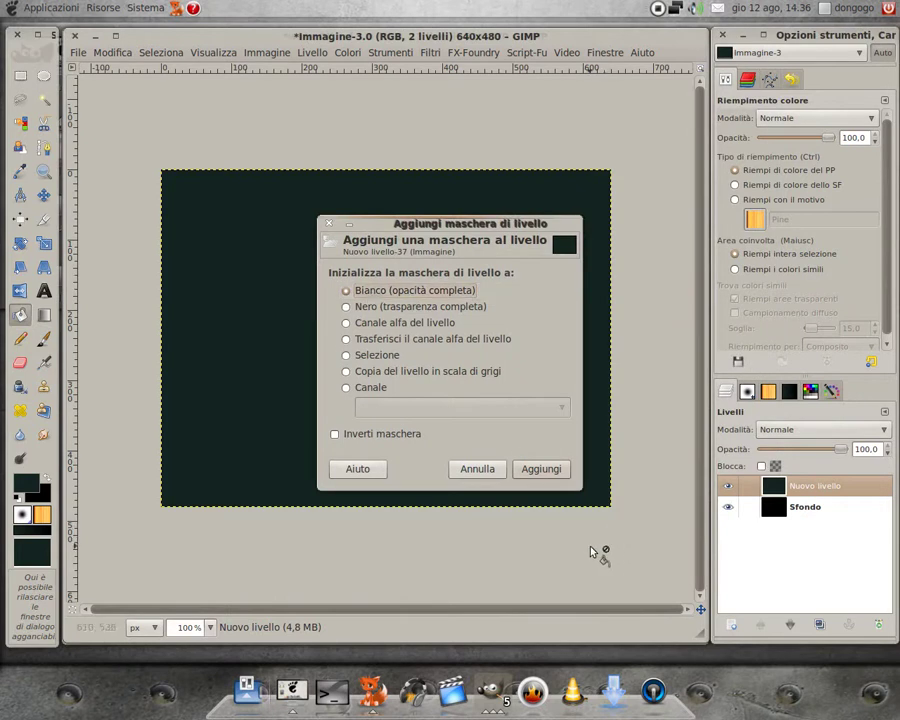
{"action": "left_click", "coordinate": [541, 472]}
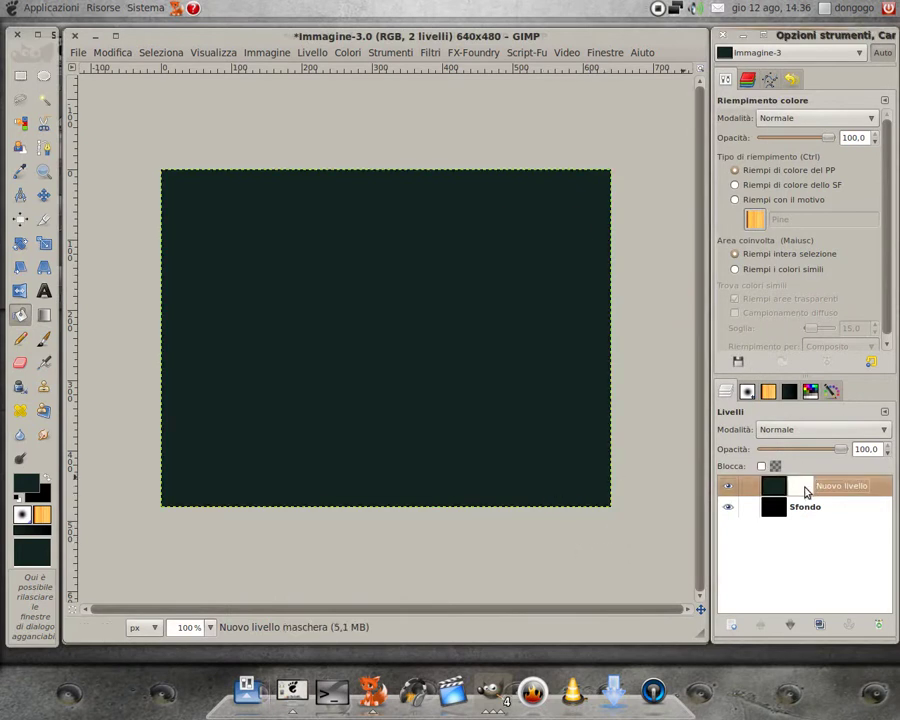
{"action": "left_click", "coordinate": [430, 53]}
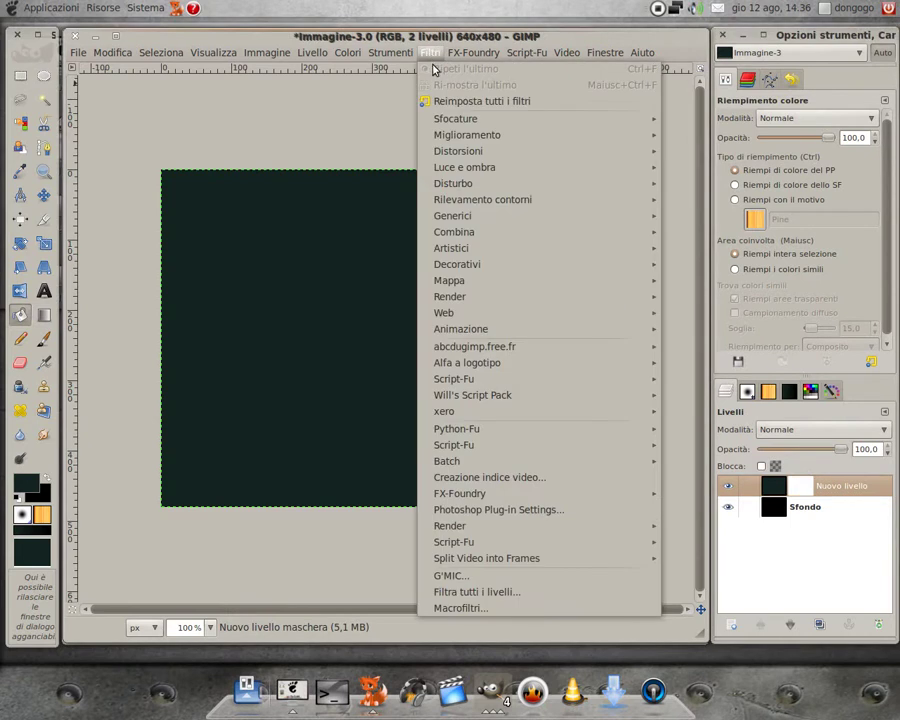
{"action": "mouse_move", "coordinate": [450, 297]}
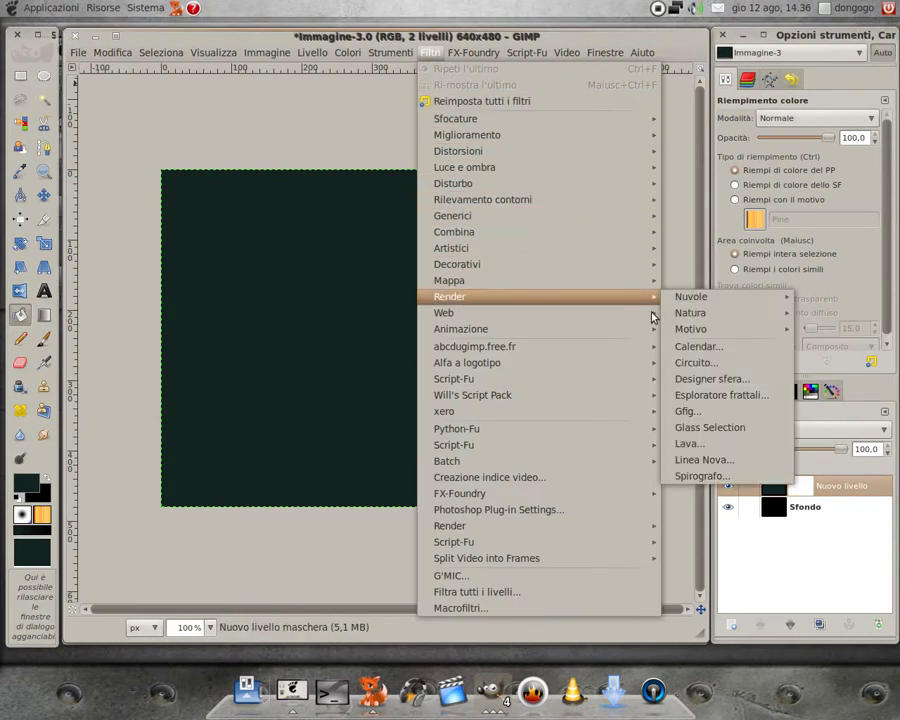
{"action": "mouse_move", "coordinate": [690, 297]}
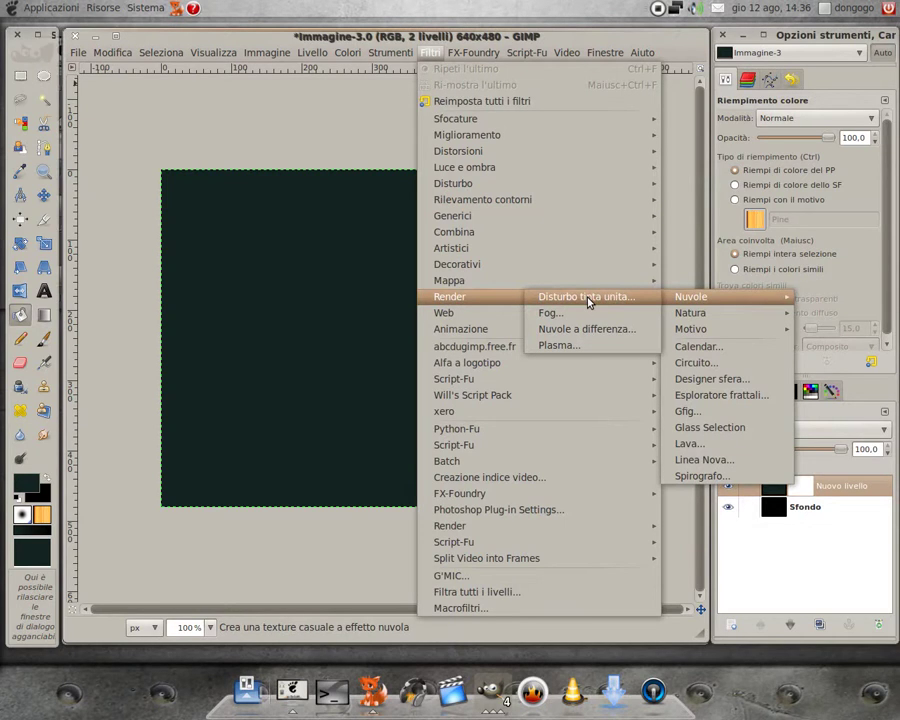
Apply Solid Noise to the mask with a random seed, detail 15 and X/Y size 10
{"action": "left_click", "coordinate": [588, 303]}
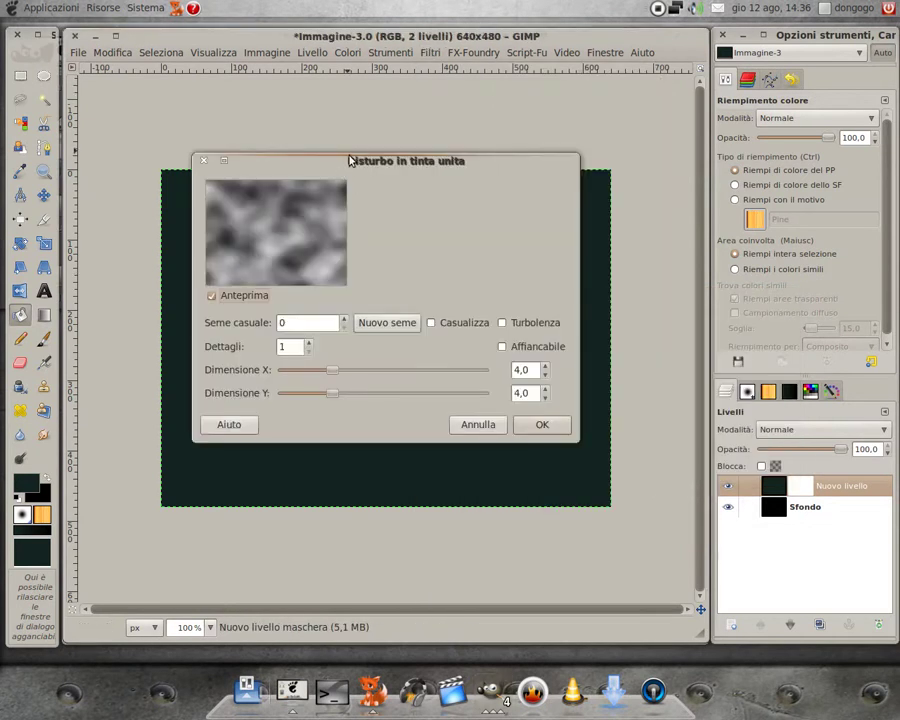
{"action": "left_click_drag", "start_coordinate": [350, 160], "coordinate": [463, 176]}
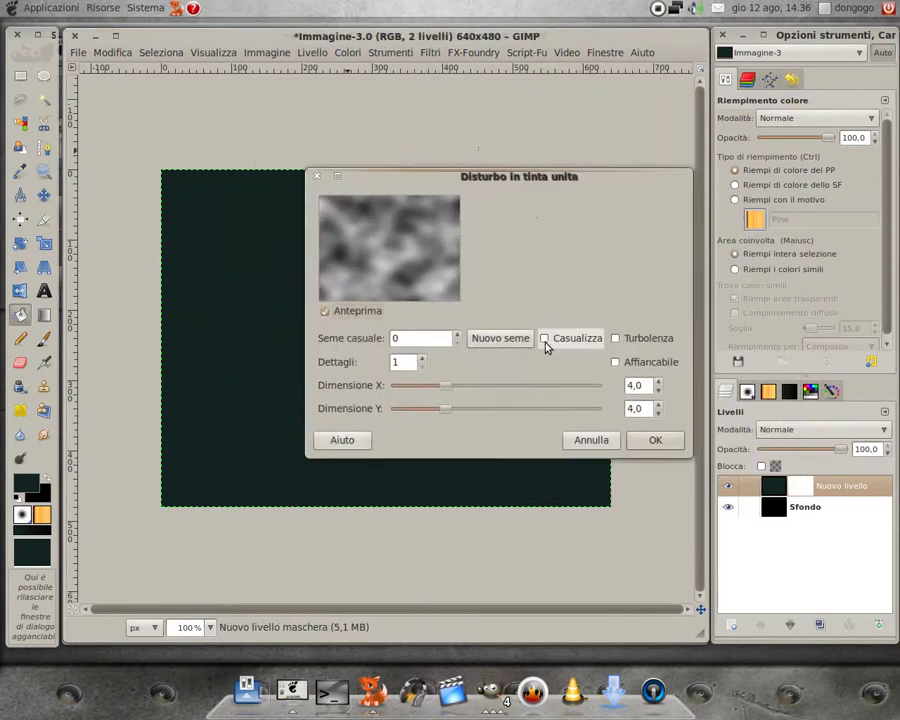
{"action": "left_click", "coordinate": [545, 341]}
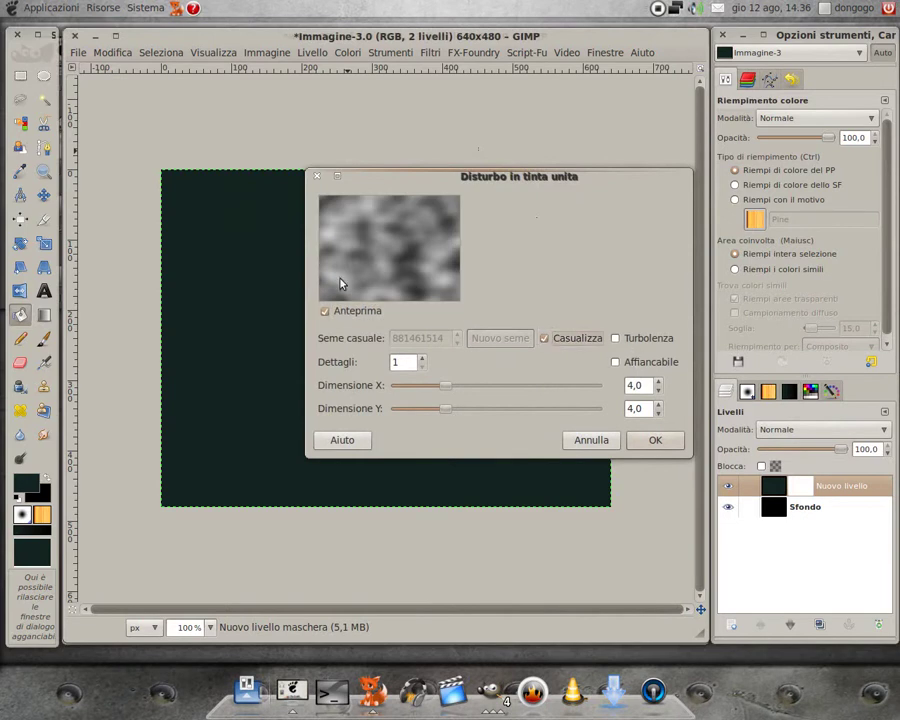
{"action": "left_click", "coordinate": [421, 359]}
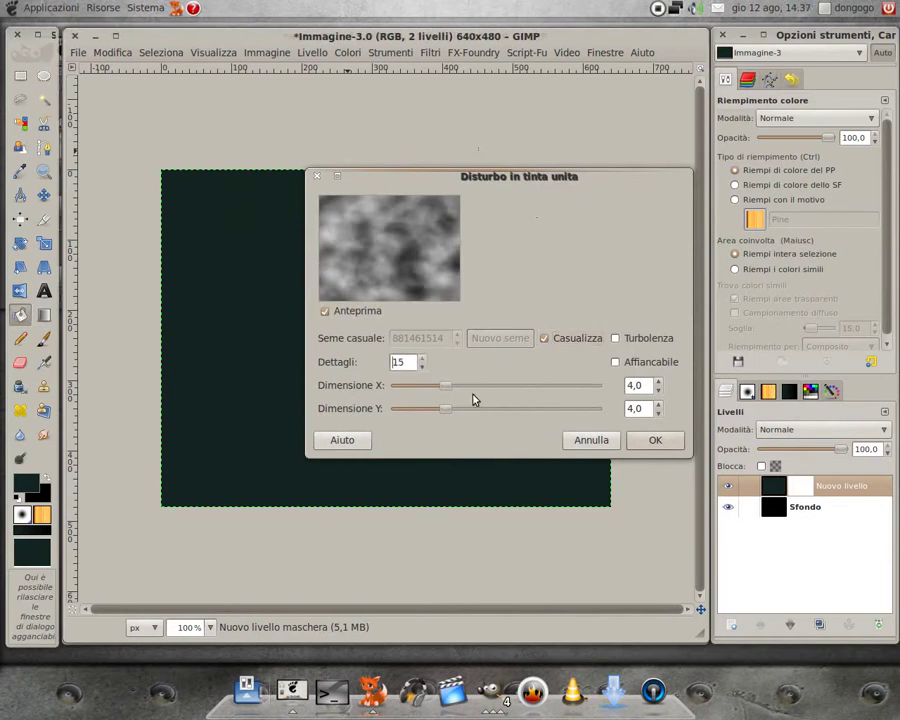
{"action": "double_click", "coordinate": [646, 386]}
{"action": "type", "text": "0"}
{"action": "key", "text": "Tab"}
{"action": "type", "text": "10"}
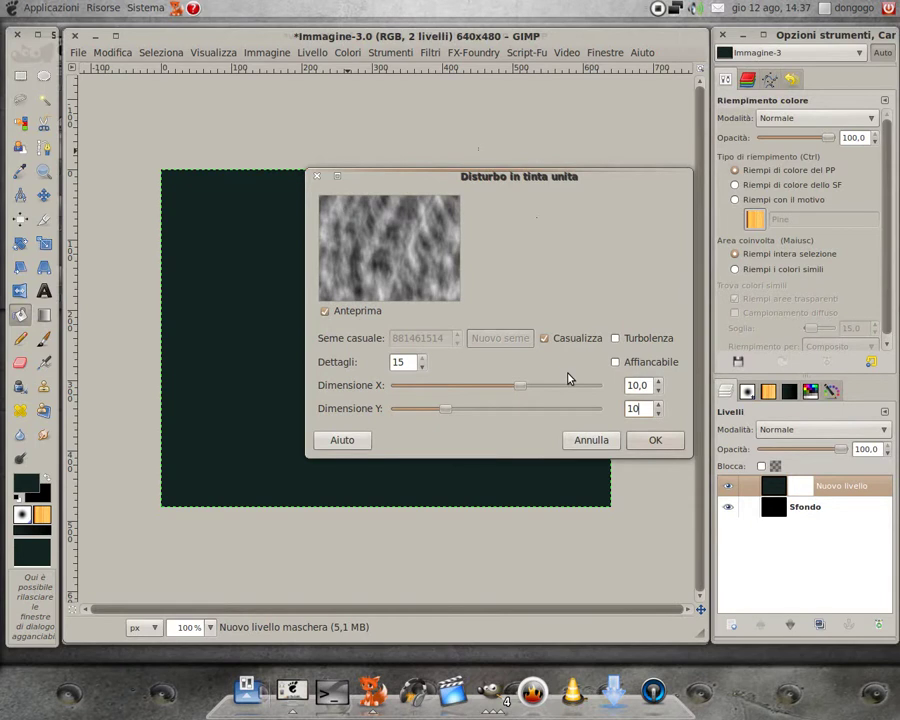
{"action": "left_click", "coordinate": [674, 446]}
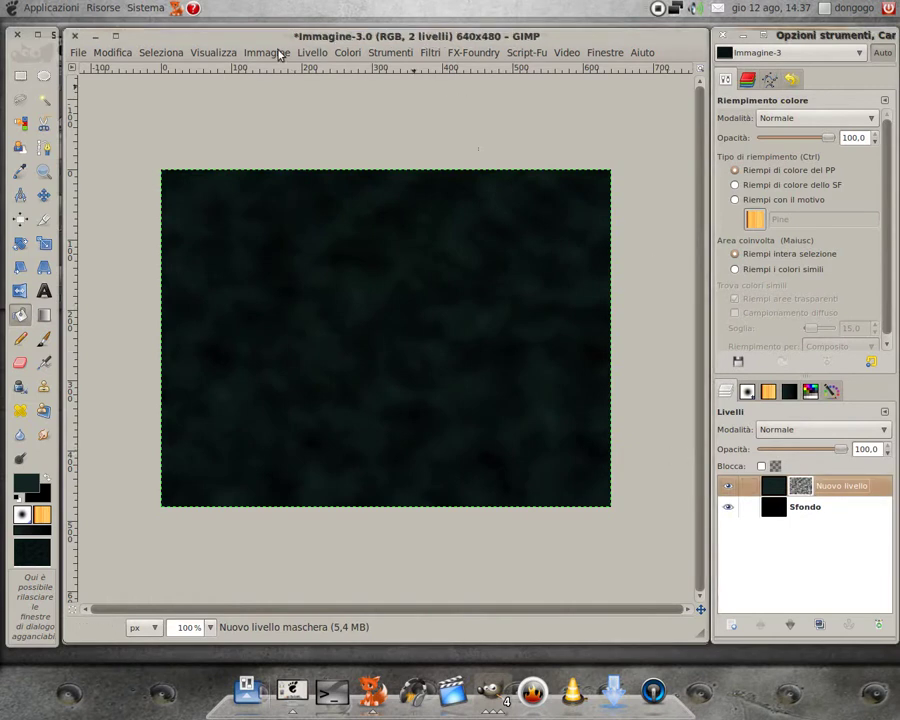
Apply a Zoom-type Motion Blur to the mask, centre 320,480, length 100
{"action": "left_click", "coordinate": [432, 53]}
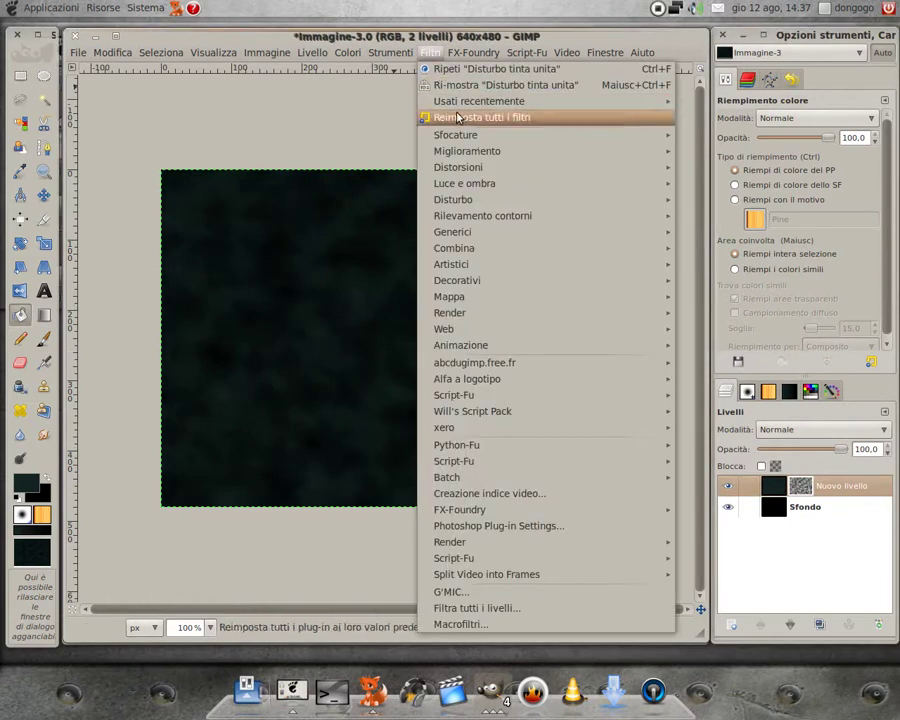
{"action": "left_click", "coordinate": [718, 183]}
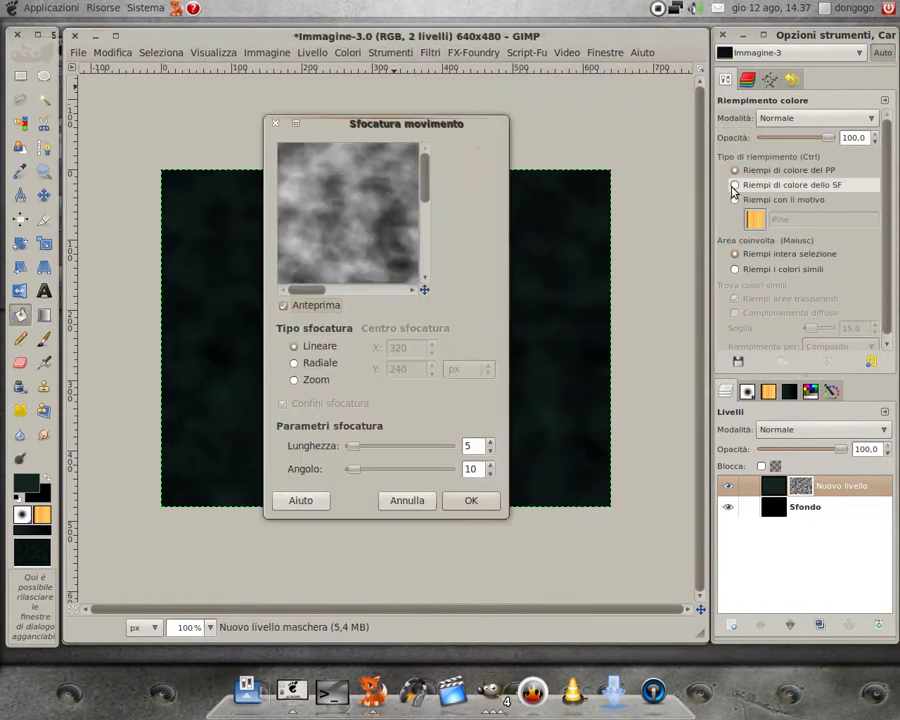
{"action": "left_click_drag", "start_coordinate": [381, 131], "coordinate": [539, 114]}
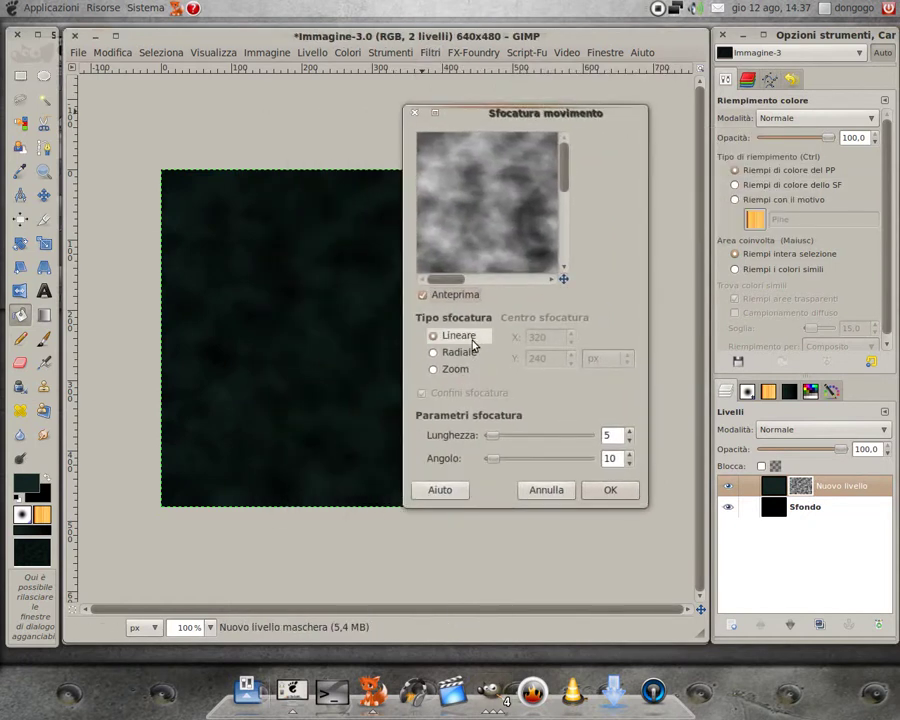
{"action": "left_click", "coordinate": [436, 371]}
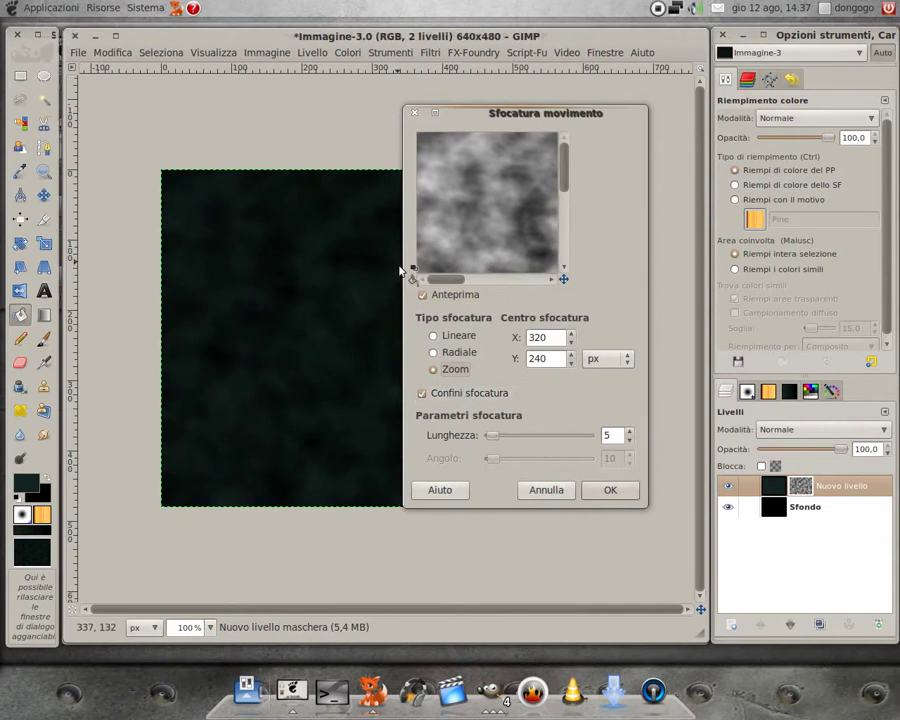
{"action": "left_click_drag", "start_coordinate": [510, 117], "coordinate": [570, 111]}
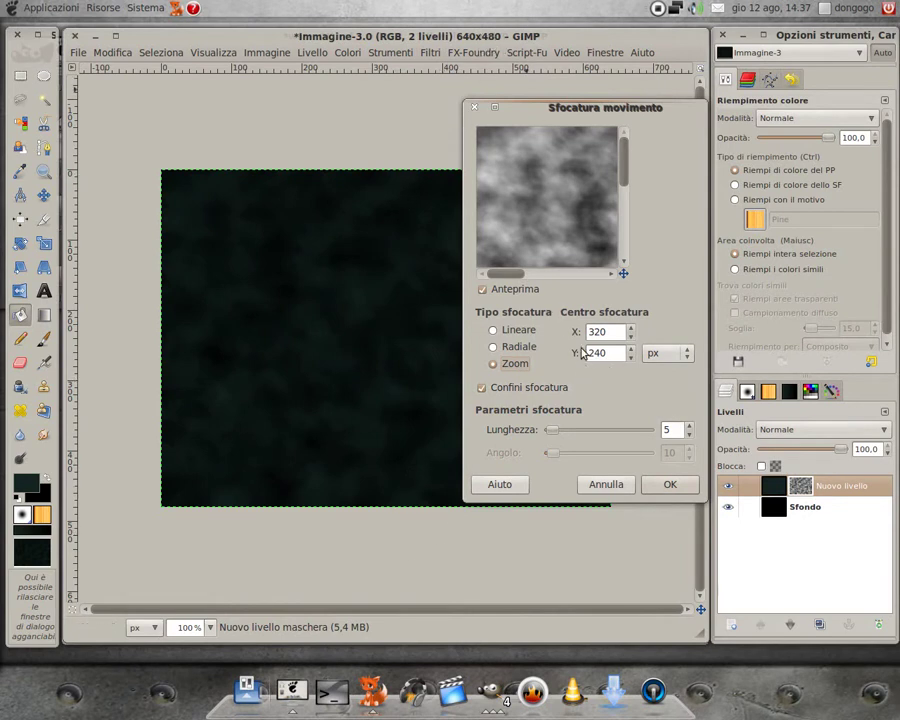
{"action": "left_click_drag", "start_coordinate": [608, 357], "coordinate": [556, 357]}
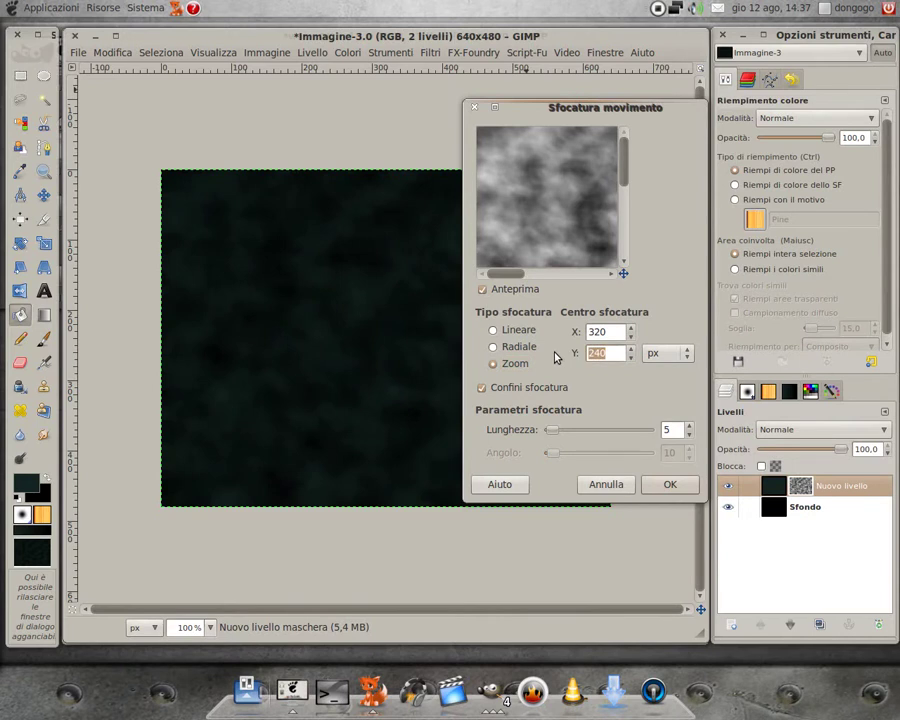
{"action": "type", "text": "48"}
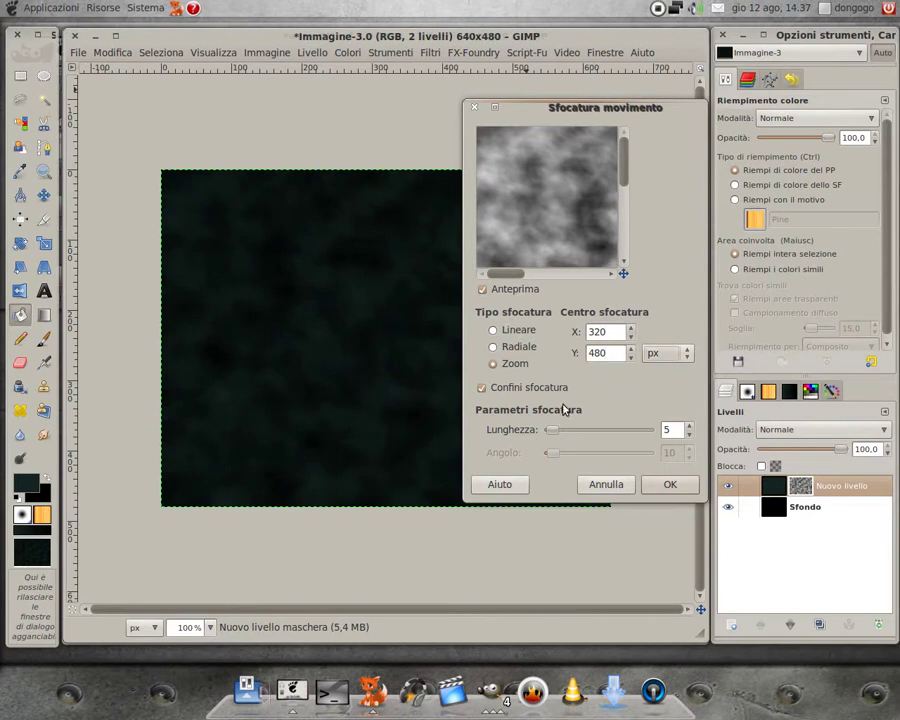
{"action": "left_click_drag", "start_coordinate": [561, 435], "coordinate": [680, 430]}
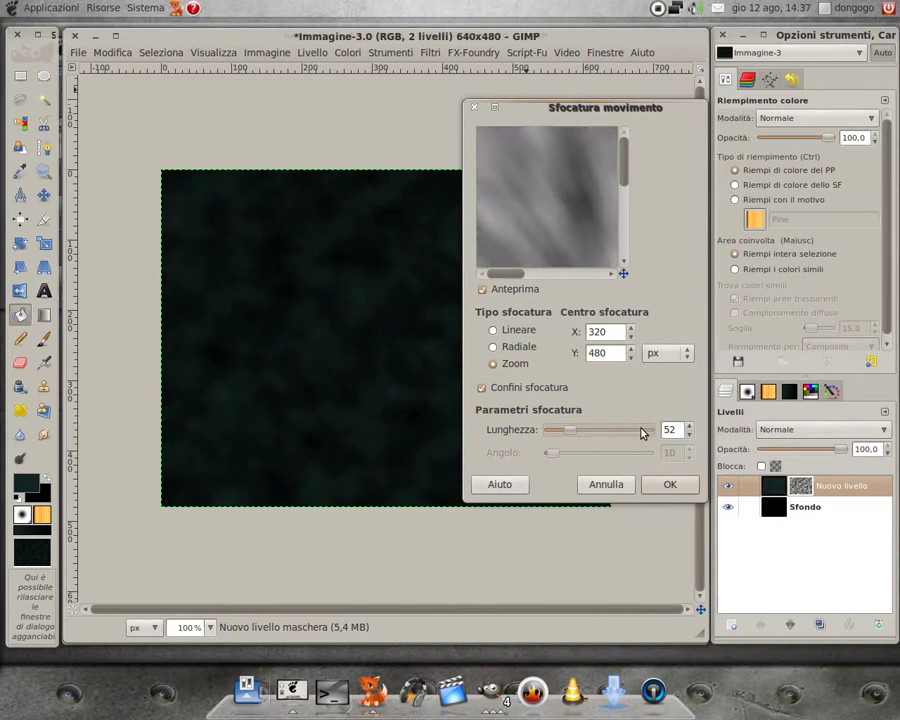
{"action": "double_click", "coordinate": [672, 430]}
{"action": "type", "text": "100"}
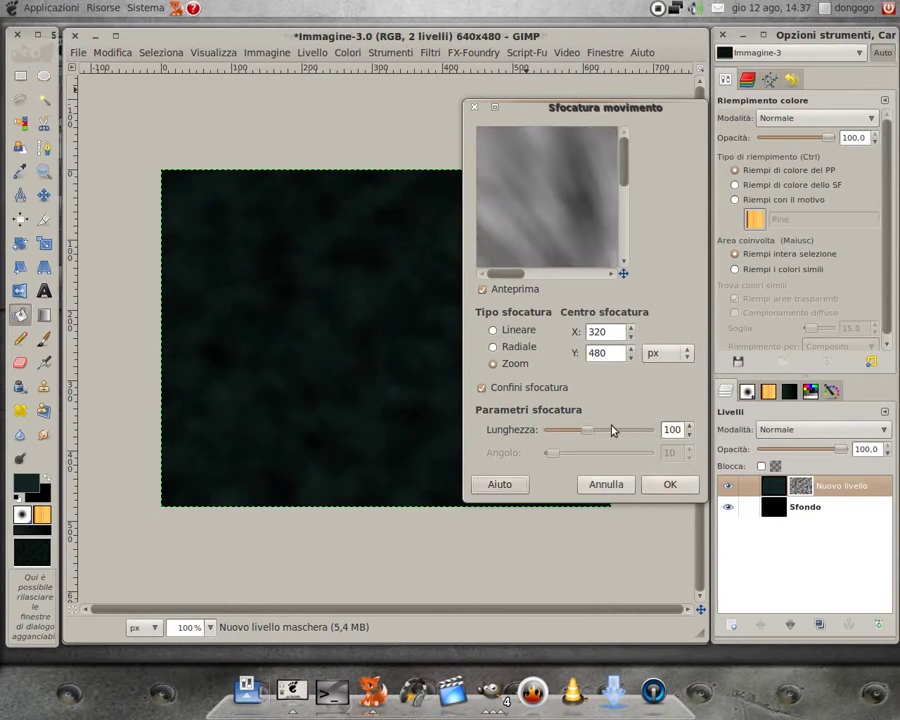
{"action": "left_click", "coordinate": [669, 484]}
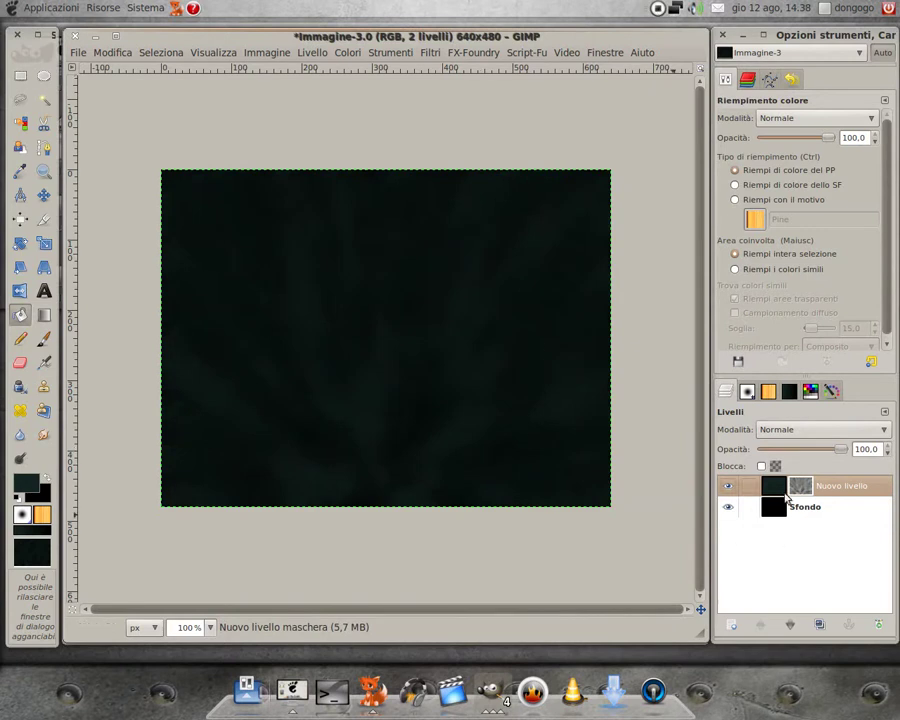
Add a new transparent layer and set the foreground colour to crimson 941433
{"action": "left_click", "coordinate": [732, 624]}
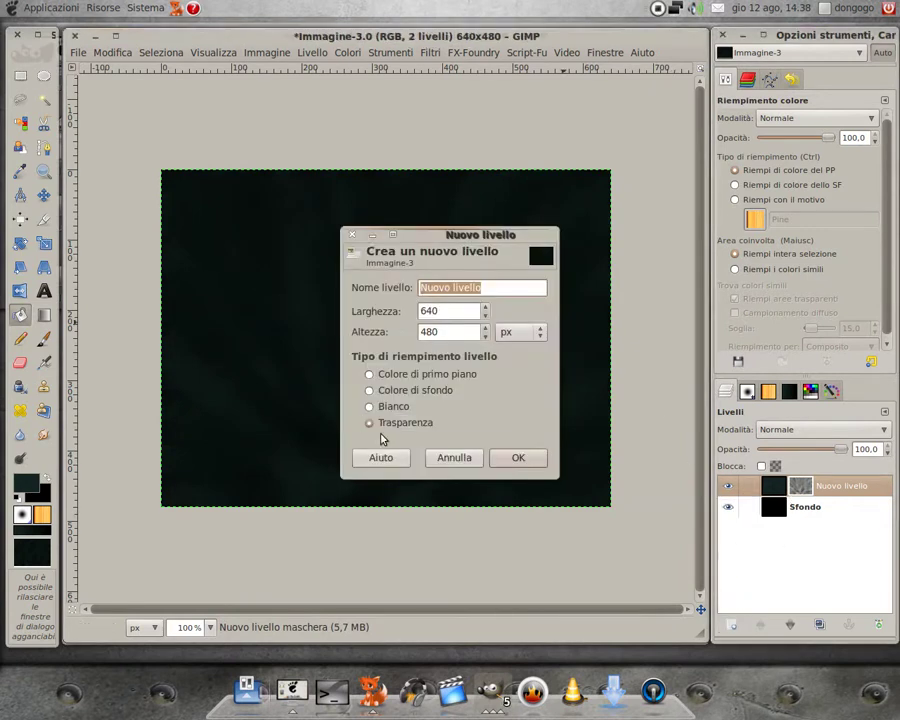
{"action": "left_click", "coordinate": [524, 459]}
{"action": "left_click", "coordinate": [27, 484]}
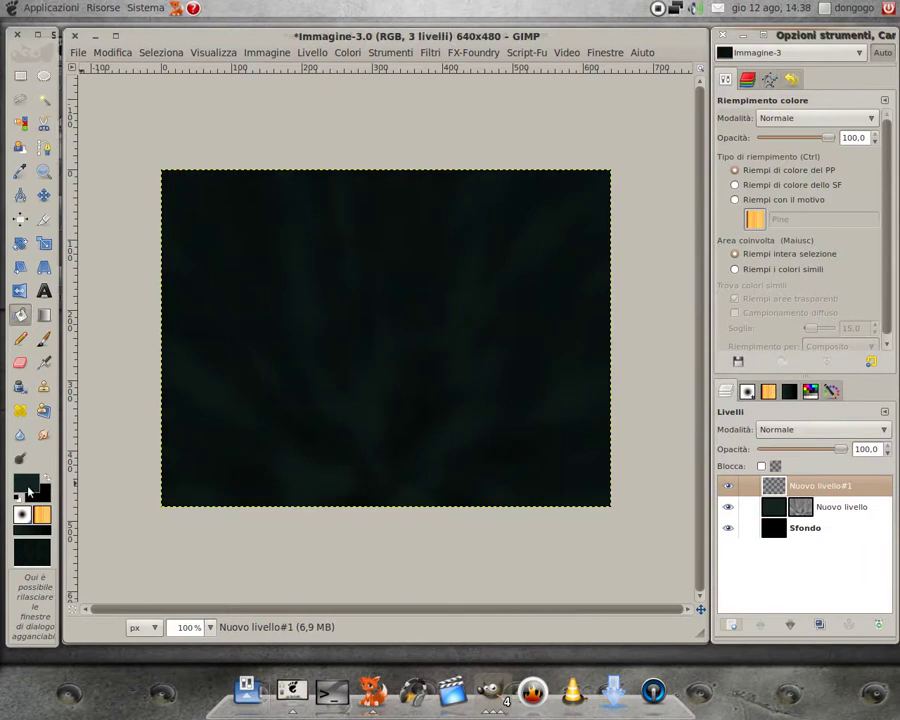
{"action": "left_click", "coordinate": [516, 405]}
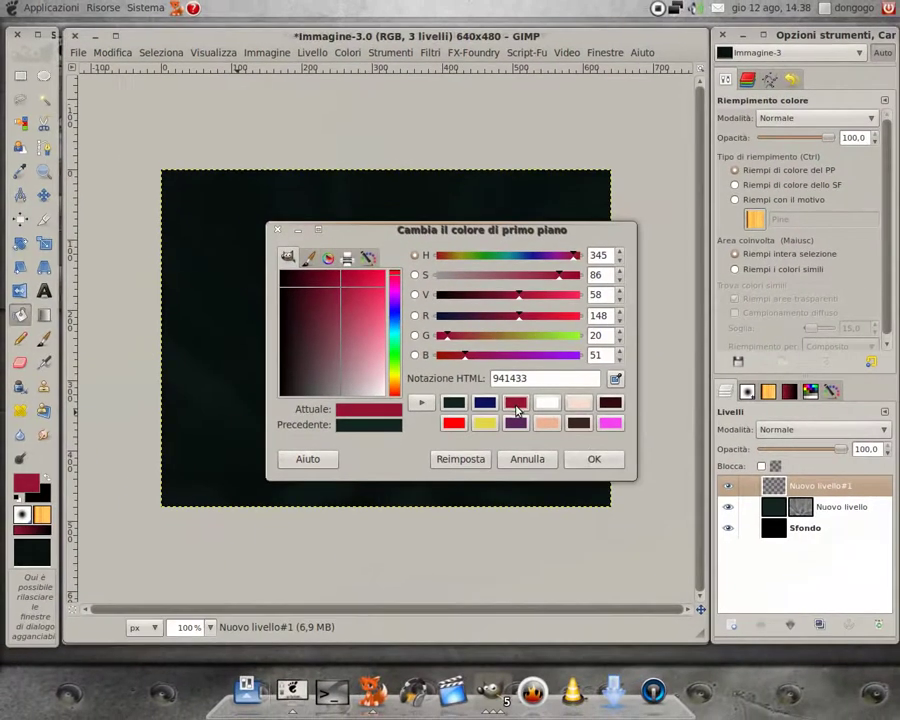
{"action": "left_click", "coordinate": [668, 509]}
Paint a crimson half-disc at the bottom centre with the Immagine-copia paintbrush
{"action": "left_click", "coordinate": [43, 338]}
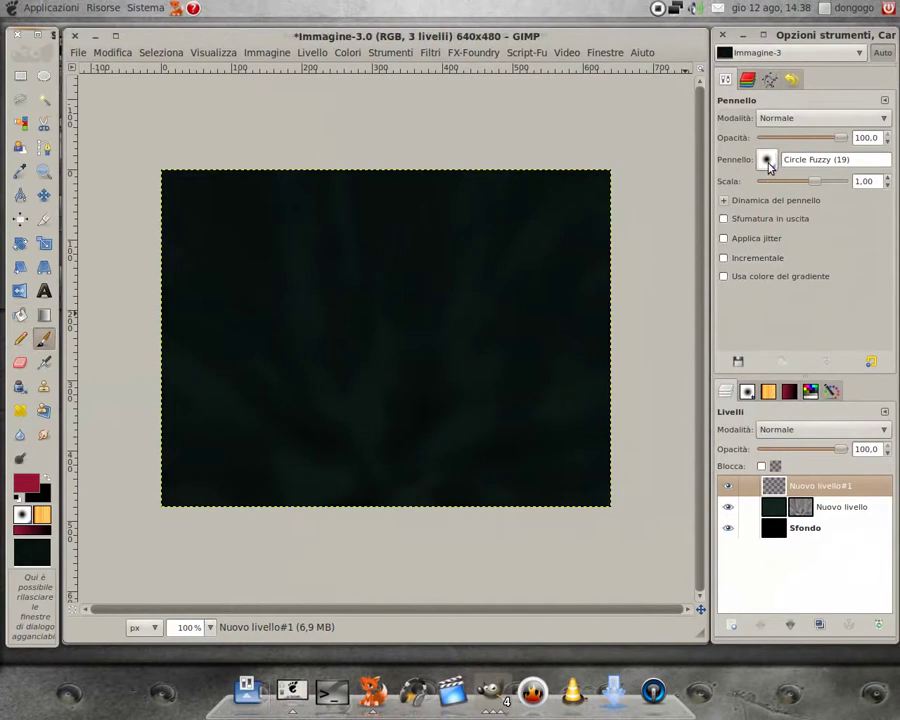
{"action": "left_click", "coordinate": [767, 161]}
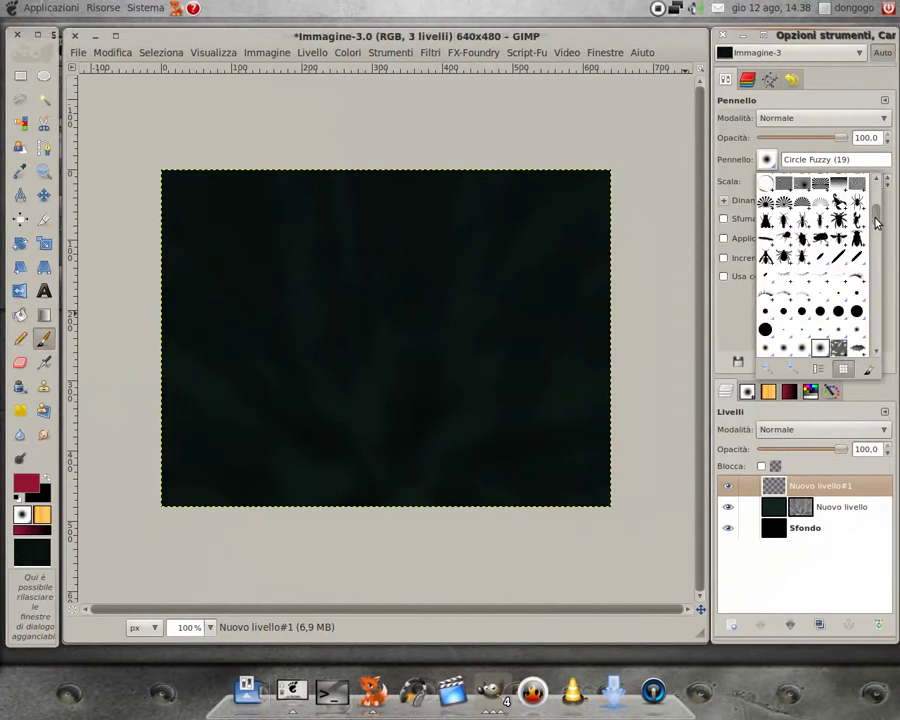
{"action": "left_click_drag", "start_coordinate": [872, 221], "coordinate": [884, 177]}
{"action": "left_click", "coordinate": [858, 184]}
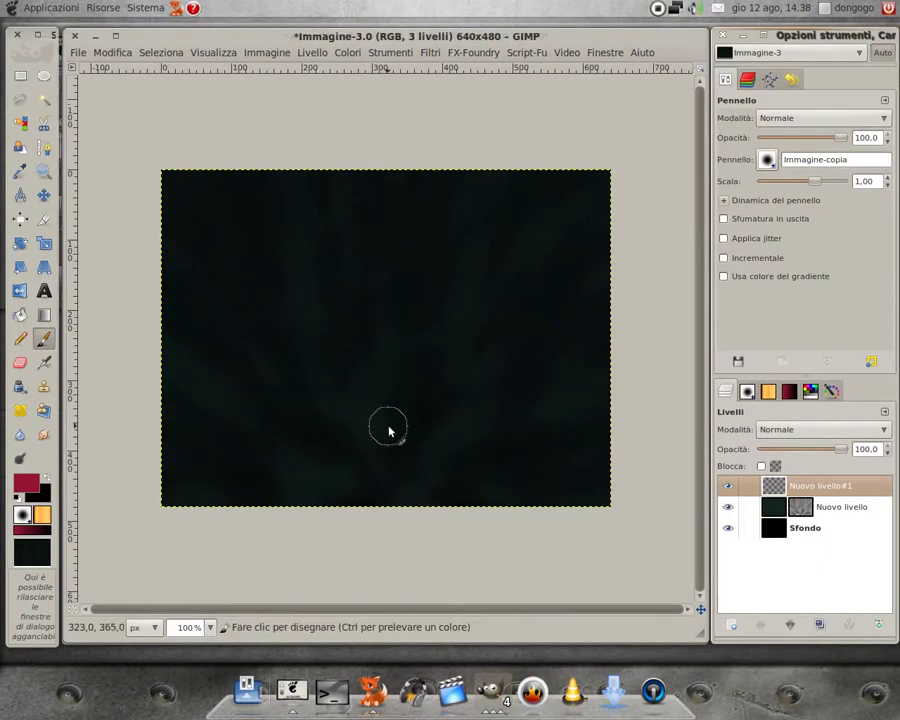
{"action": "mouse_move", "coordinate": [305, 512]}
{"action": "left_mouse_down"}
{"action": "mouse_move", "coordinate": [478, 512]}
{"action": "mouse_move", "coordinate": [413, 435]}
{"action": "left_mouse_up"}
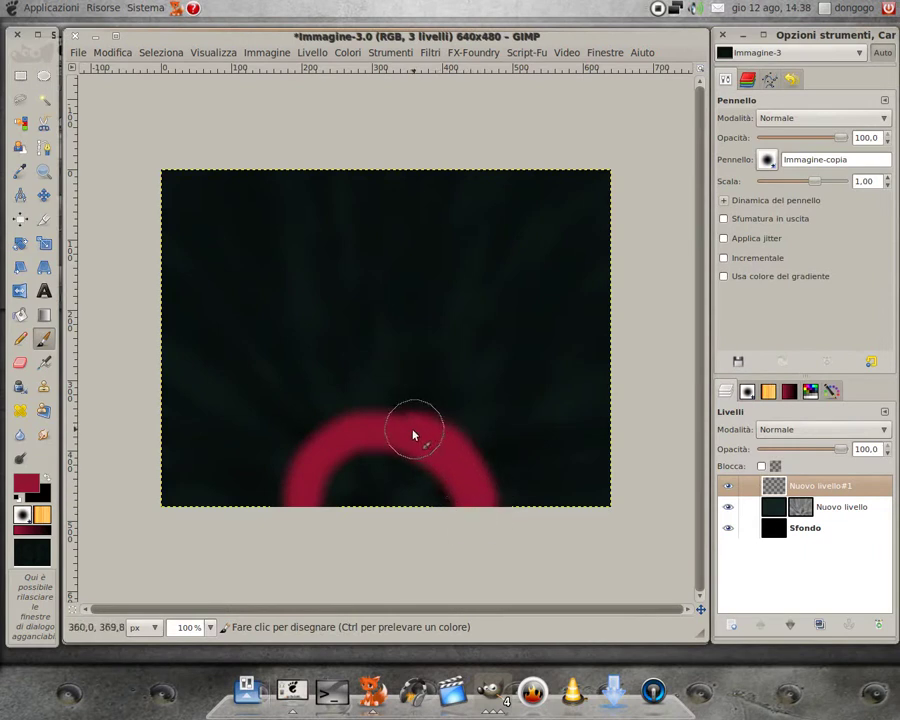
{"action": "mouse_move", "coordinate": [342, 451]}
{"action": "left_mouse_down"}
{"action": "mouse_move", "coordinate": [311, 514]}
{"action": "mouse_move", "coordinate": [378, 464]}
{"action": "mouse_move", "coordinate": [458, 534]}
{"action": "mouse_move", "coordinate": [350, 491]}
{"action": "mouse_move", "coordinate": [444, 488]}
{"action": "mouse_move", "coordinate": [418, 478]}
{"action": "mouse_move", "coordinate": [444, 518]}
{"action": "left_mouse_up"}
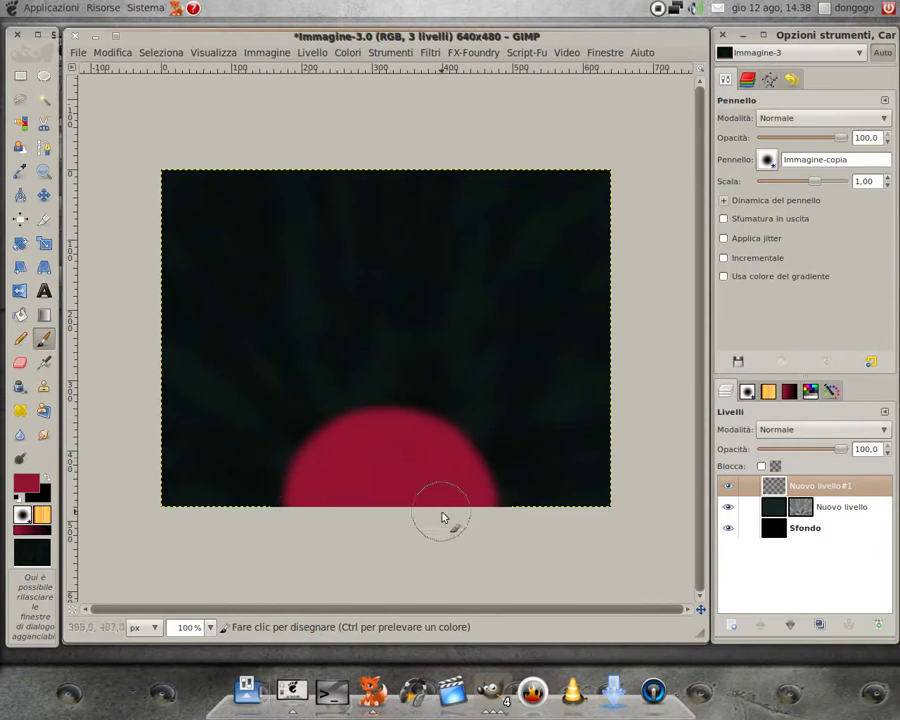
{"action": "mouse_move", "coordinate": [322, 521]}
{"action": "left_mouse_down"}
{"action": "mouse_move", "coordinate": [311, 488]}
{"action": "mouse_move", "coordinate": [362, 428]}
{"action": "mouse_move", "coordinate": [432, 438]}
{"action": "mouse_move", "coordinate": [482, 512]}
{"action": "mouse_move", "coordinate": [446, 446]}
{"action": "mouse_move", "coordinate": [372, 428]}
{"action": "mouse_move", "coordinate": [321, 464]}
{"action": "mouse_move", "coordinate": [299, 510]}
{"action": "mouse_move", "coordinate": [303, 476]}
{"action": "mouse_move", "coordinate": [360, 432]}
{"action": "left_mouse_up"}
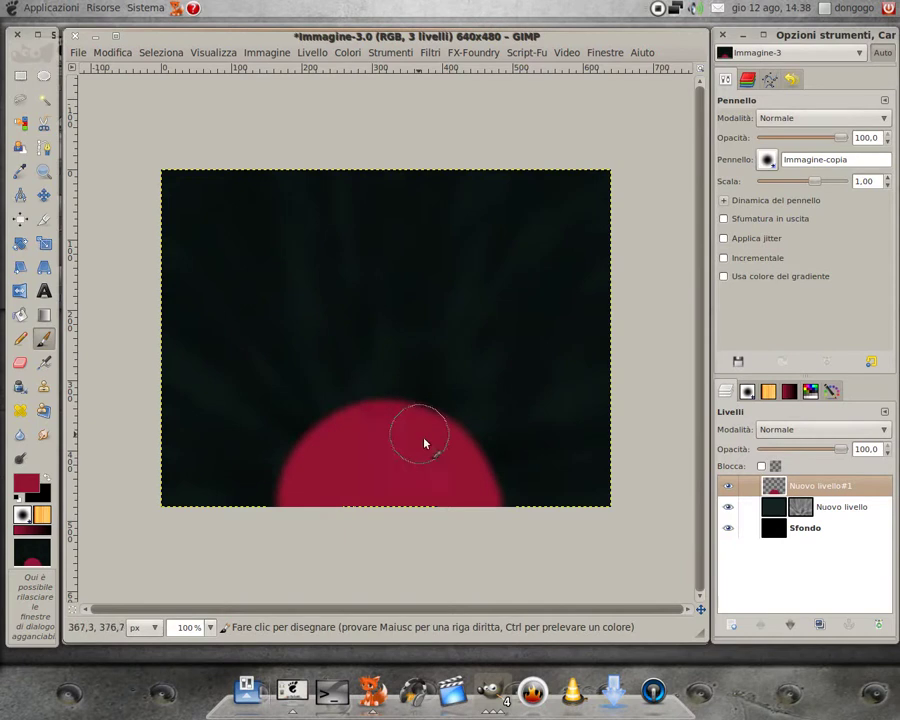
Blur the crimson half-disc with a 200 px horizontal and vertical Gaussian blur
{"action": "left_click", "coordinate": [434, 53]}
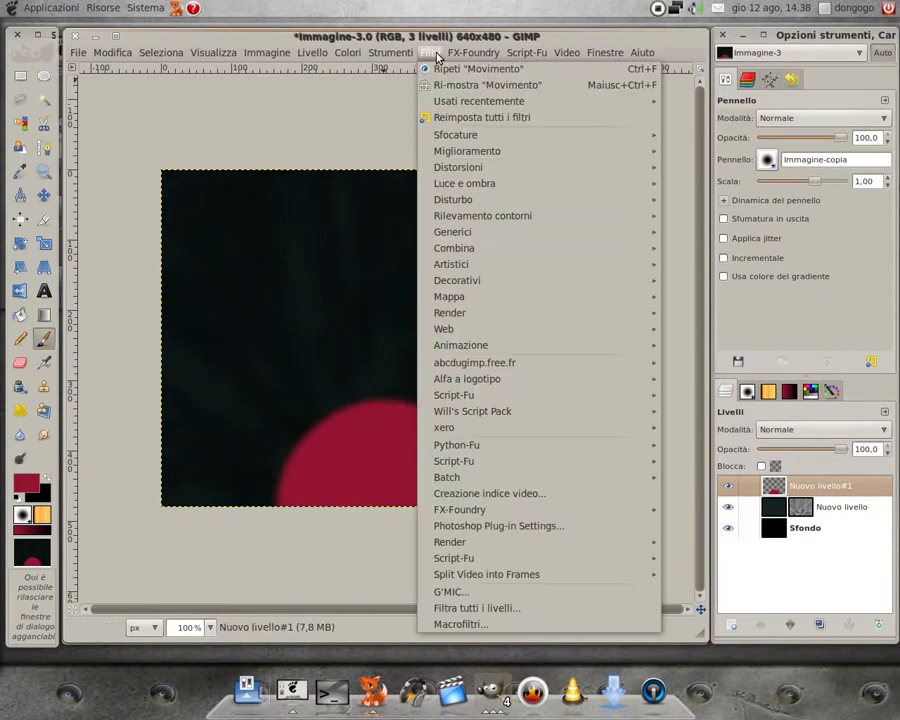
{"action": "mouse_move", "coordinate": [456, 135]}
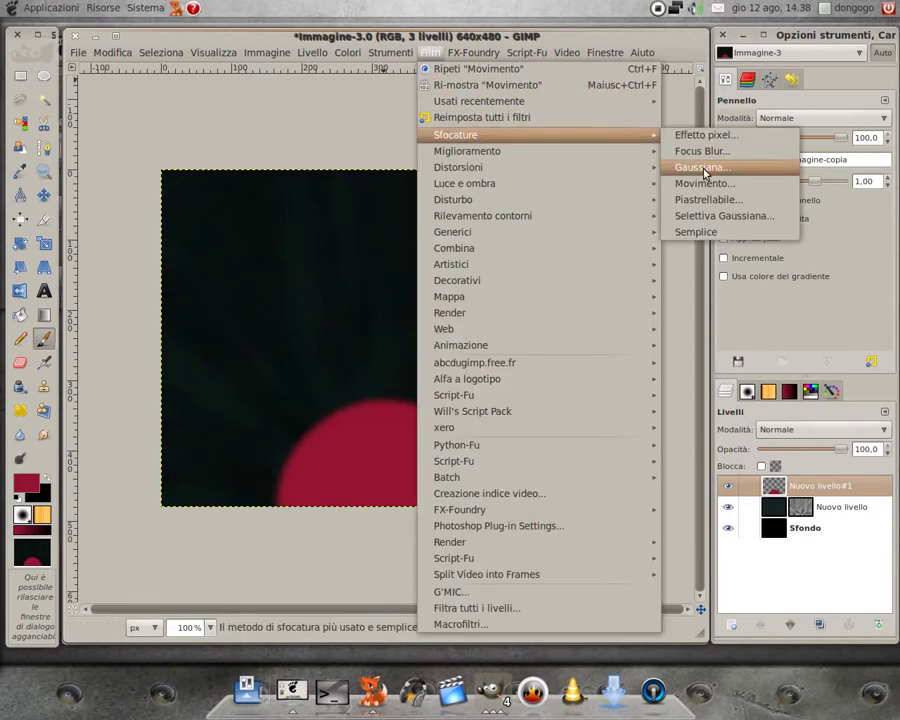
{"action": "left_click", "coordinate": [700, 167]}
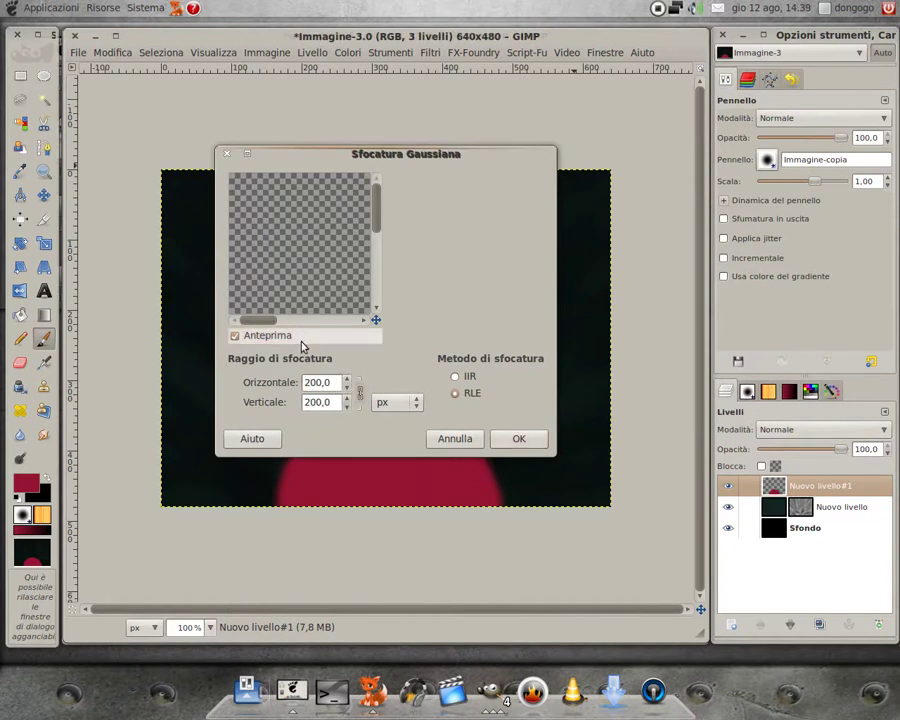
{"action": "left_click_drag", "start_coordinate": [374, 322], "coordinate": [402, 348]}
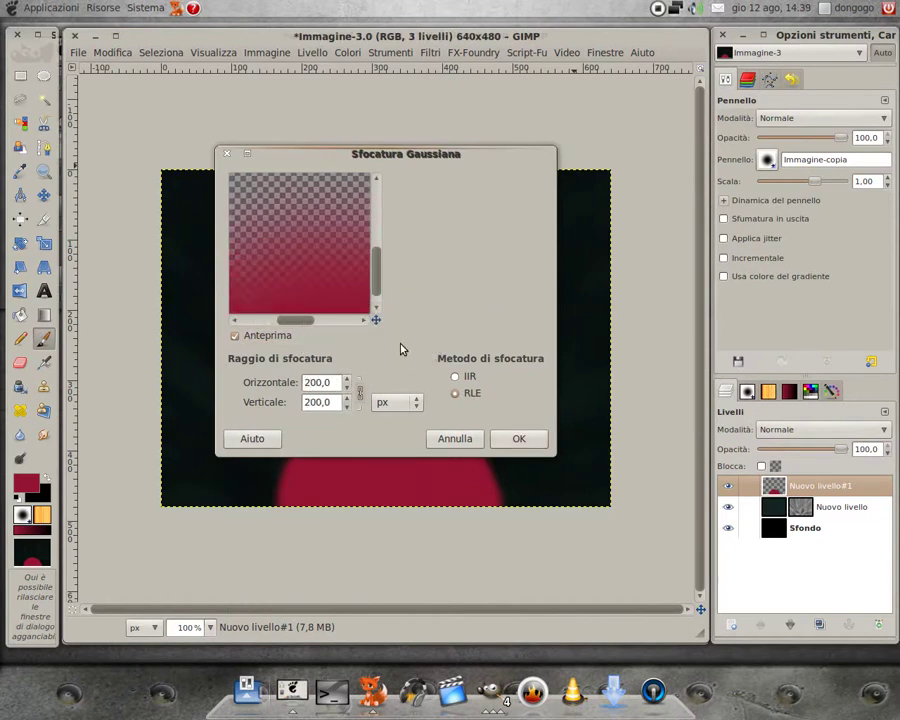
{"action": "left_click", "coordinate": [528, 442]}
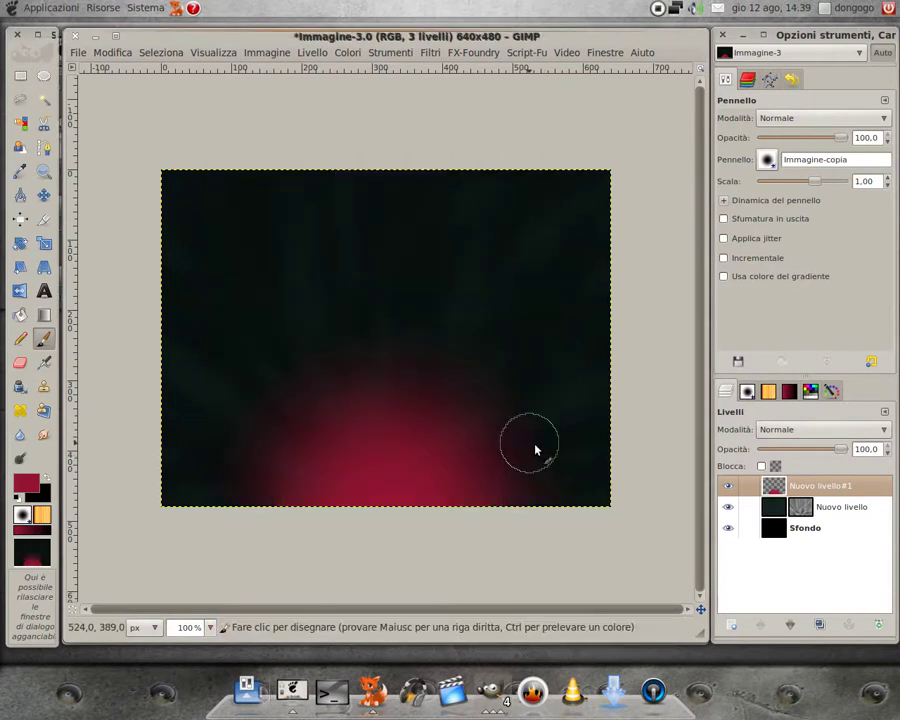
Add a white layer mask to Nuovo livello#1 and fill it with solid noise
{"action": "right_click", "coordinate": [785, 490]}
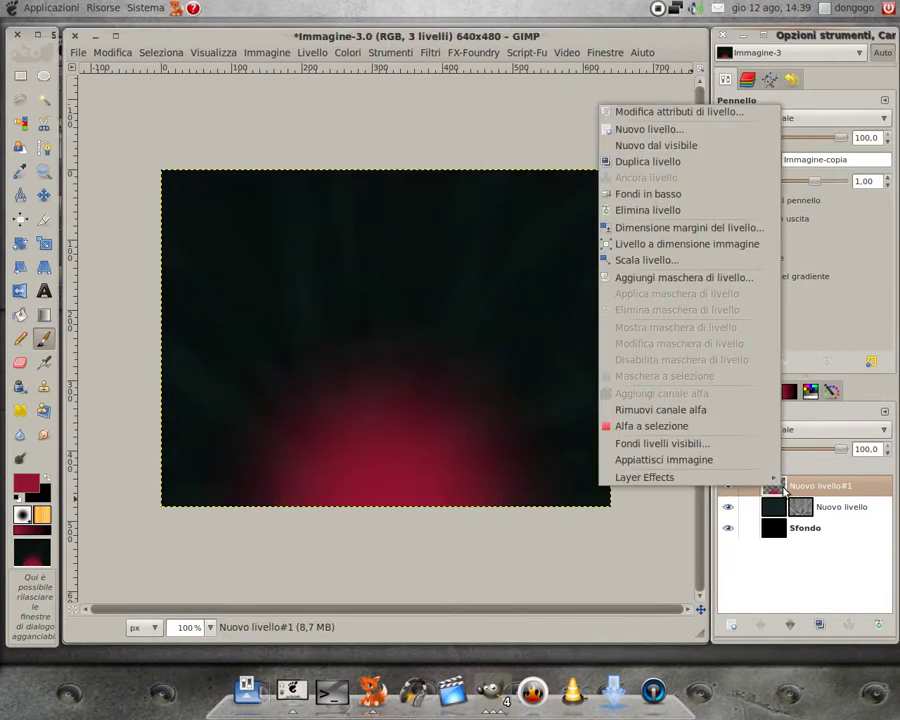
{"action": "left_click", "coordinate": [672, 278]}
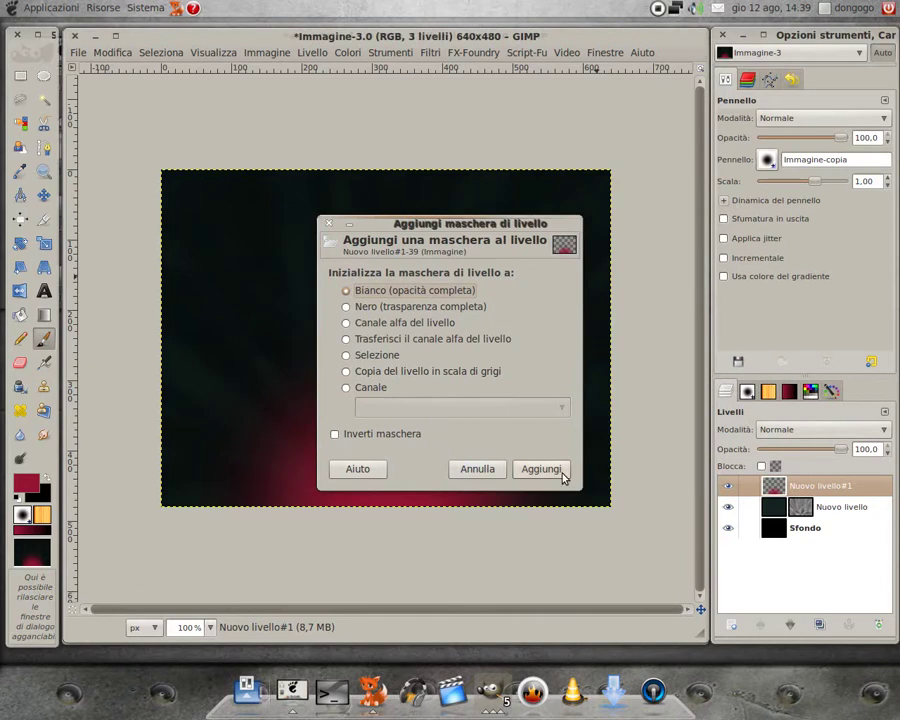
{"action": "left_click", "coordinate": [540, 469]}
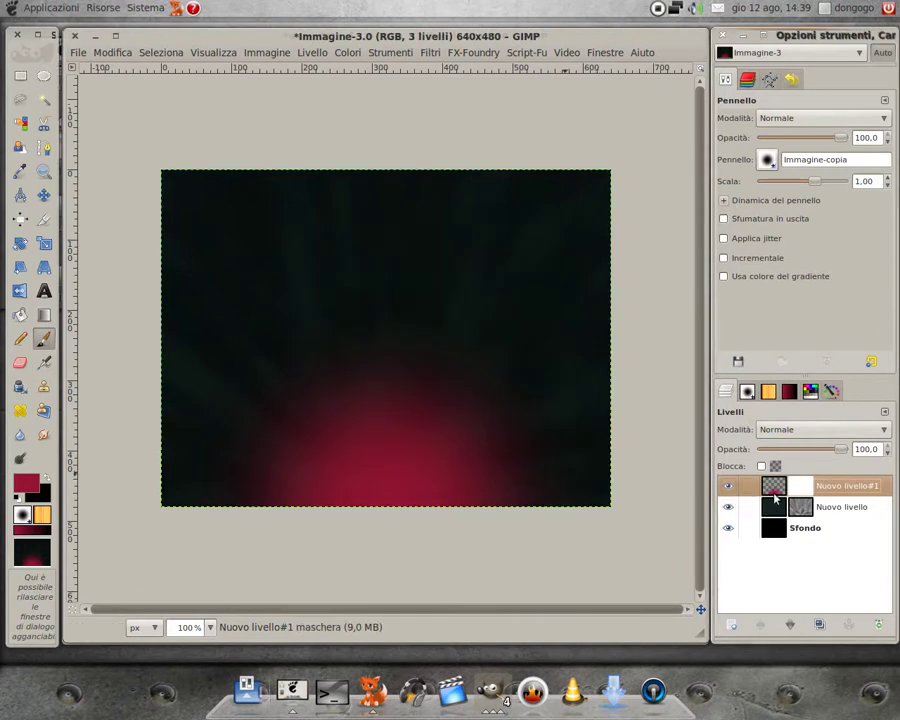
{"action": "left_click", "coordinate": [429, 52]}
{"action": "mouse_move", "coordinate": [478, 101]}
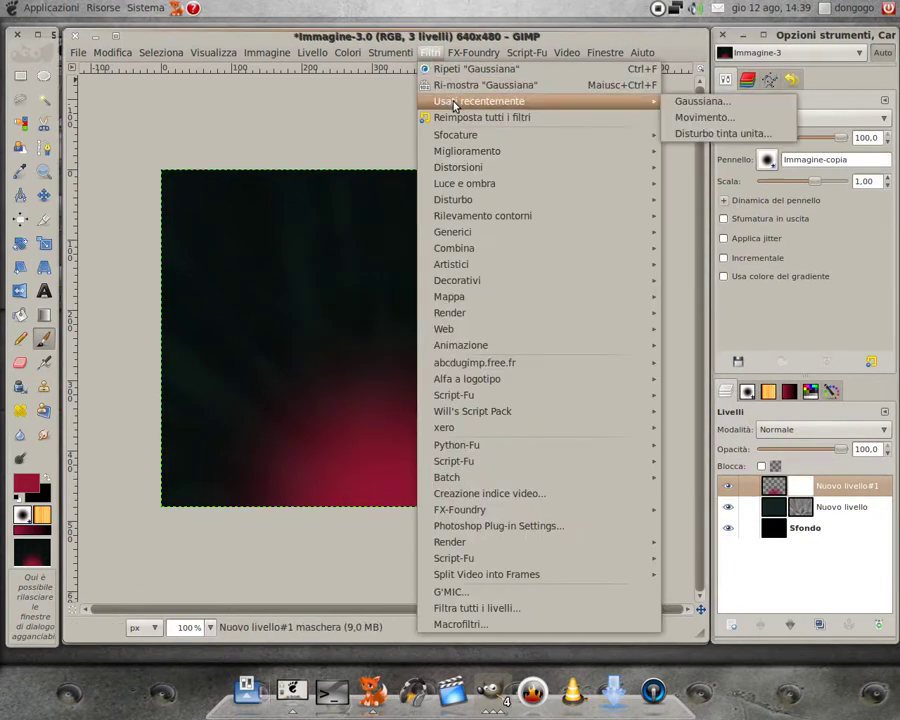
{"action": "left_click", "coordinate": [690, 133]}
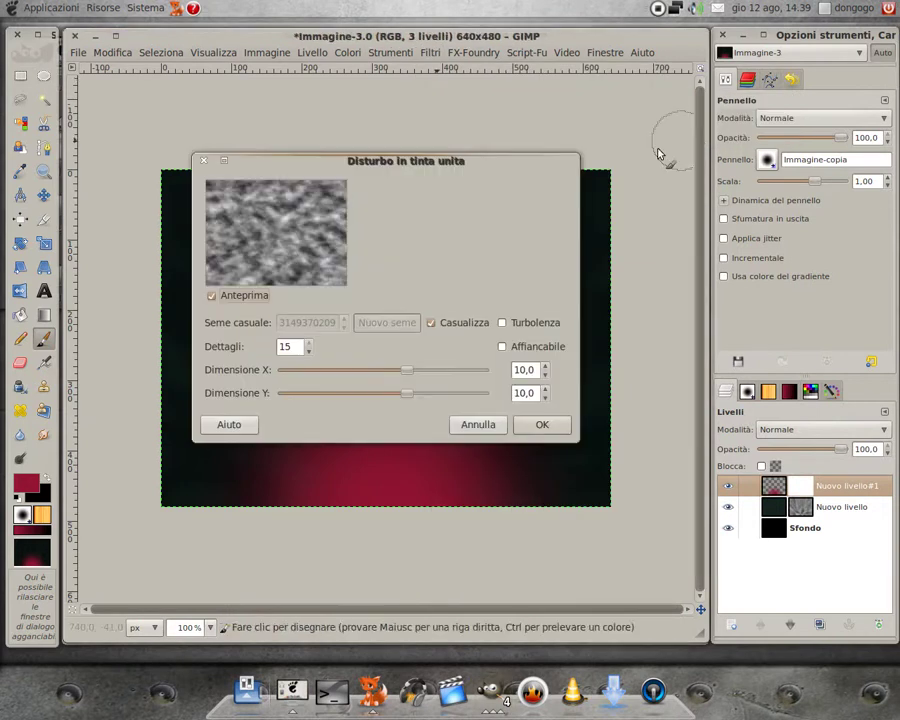
{"action": "left_click", "coordinate": [541, 424]}
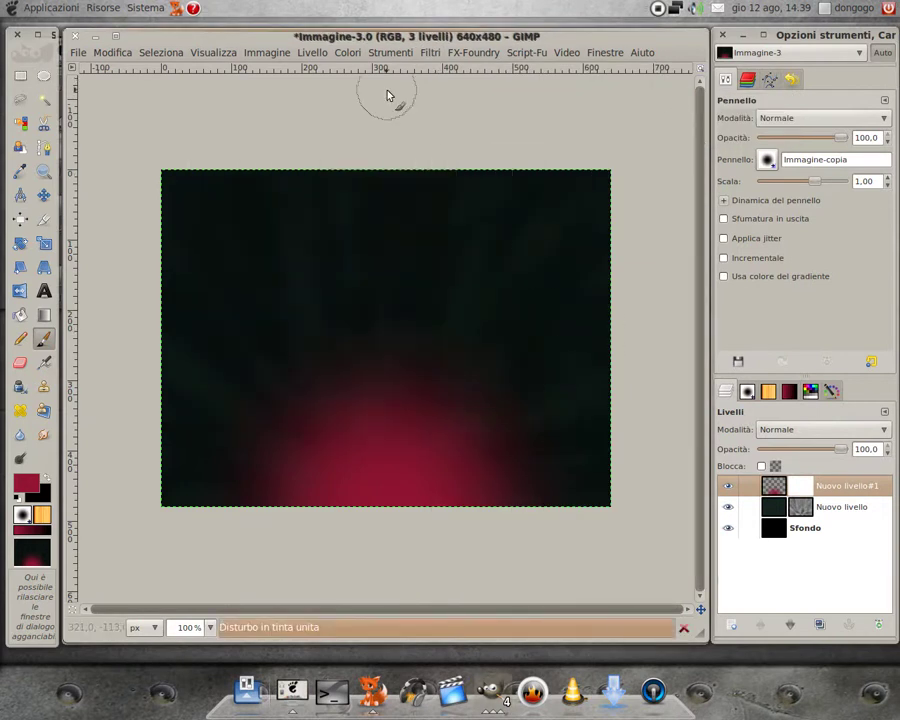
Reapply the zoom motion blur (centre 320,480, length 100) to that mask
{"action": "left_click", "coordinate": [429, 52]}
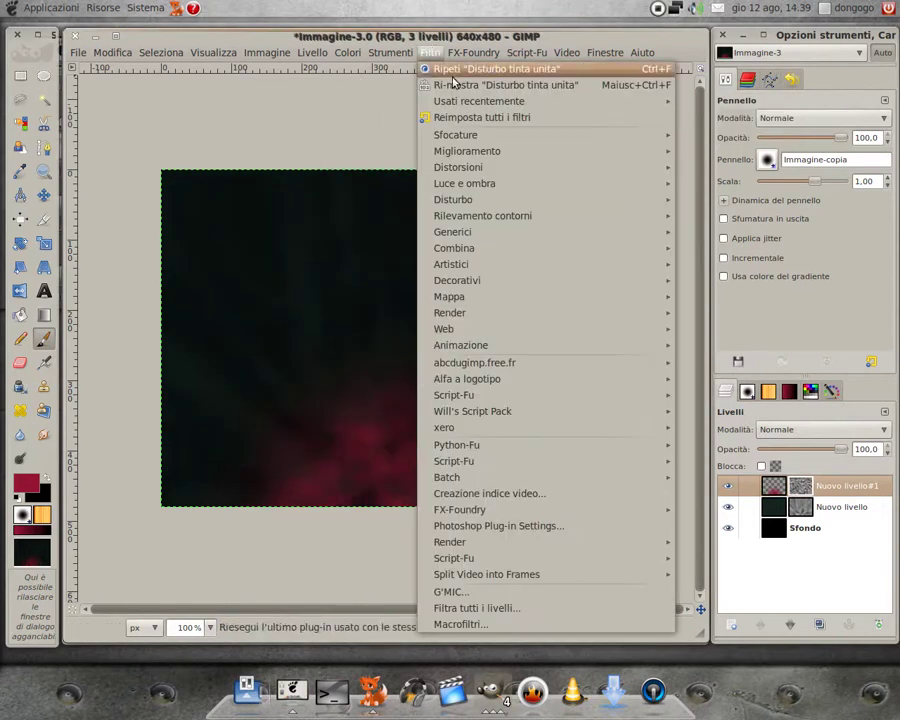
{"action": "left_click", "coordinate": [718, 133]}
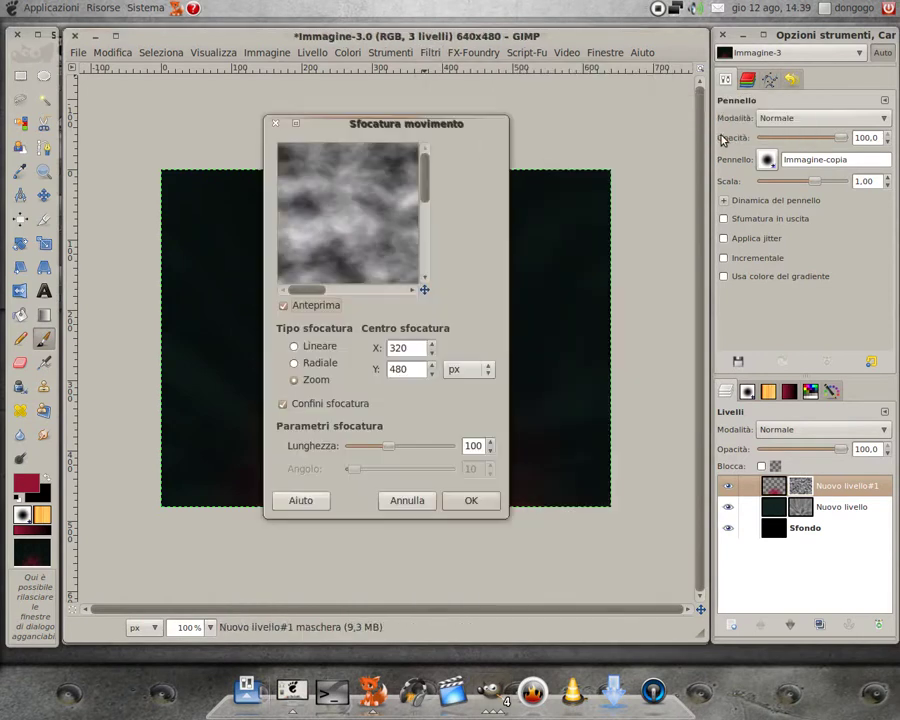
{"action": "left_click", "coordinate": [473, 512]}
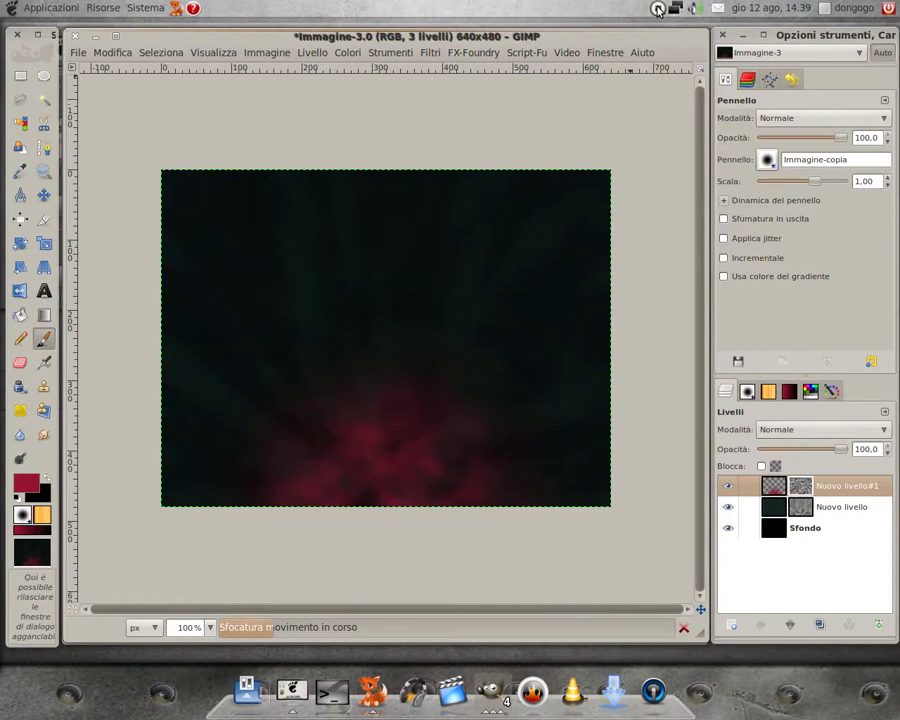
Add a new black-filled layer and set its blend mode to Scherma
{"action": "left_click", "coordinate": [733, 625]}
{"action": "left_click", "coordinate": [380, 394]}
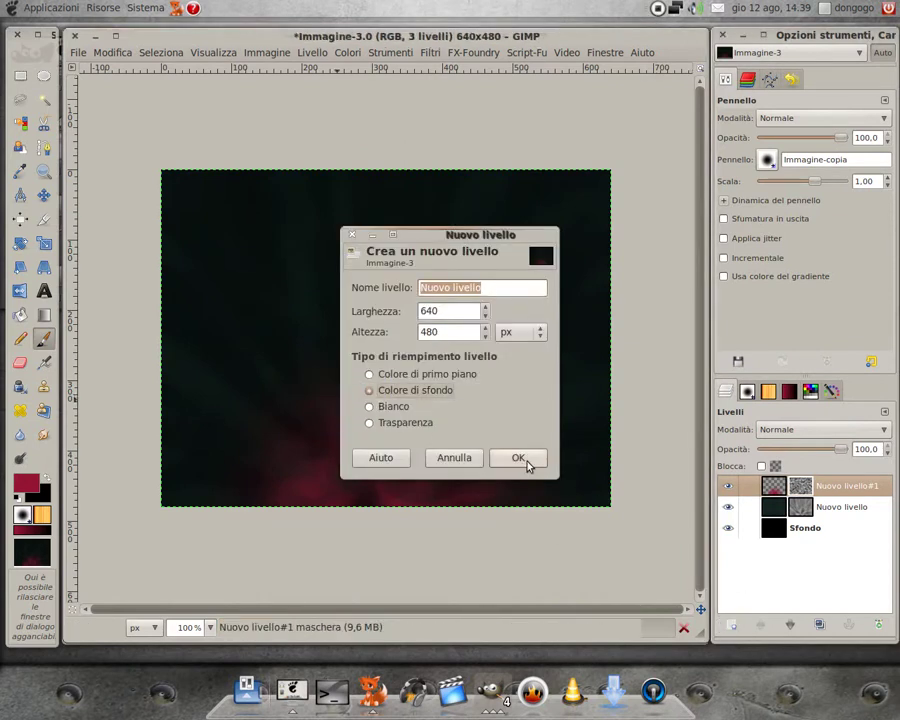
{"action": "left_click", "coordinate": [518, 457]}
{"action": "left_click", "coordinate": [812, 432]}
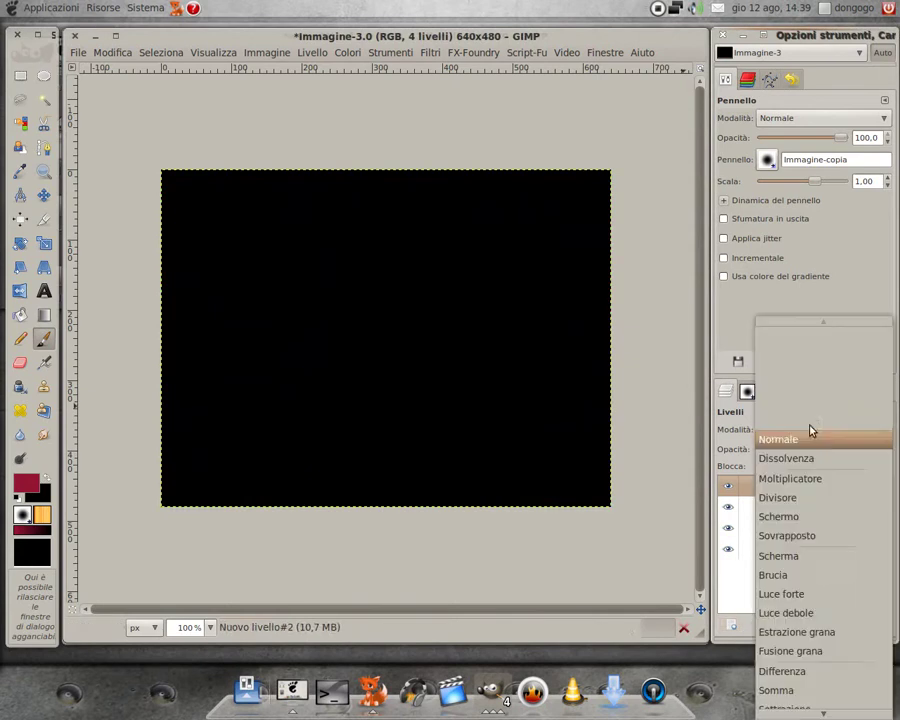
{"action": "left_click", "coordinate": [812, 560]}
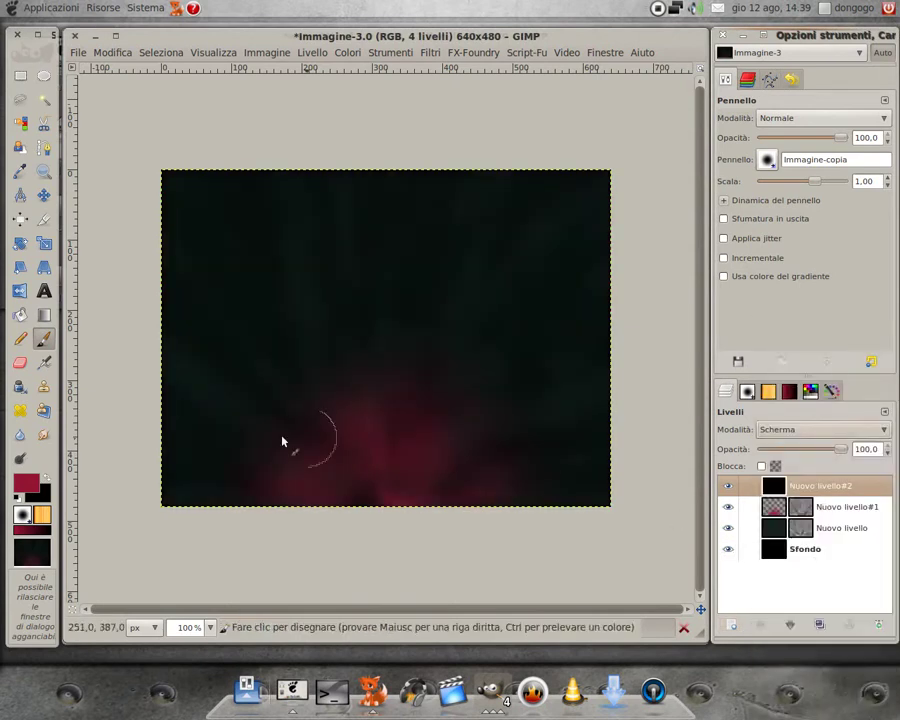
Make white the foreground colour and paint a white dome at the bottom centre
{"action": "left_click", "coordinate": [20, 508]}
{"action": "key", "text": "x"}
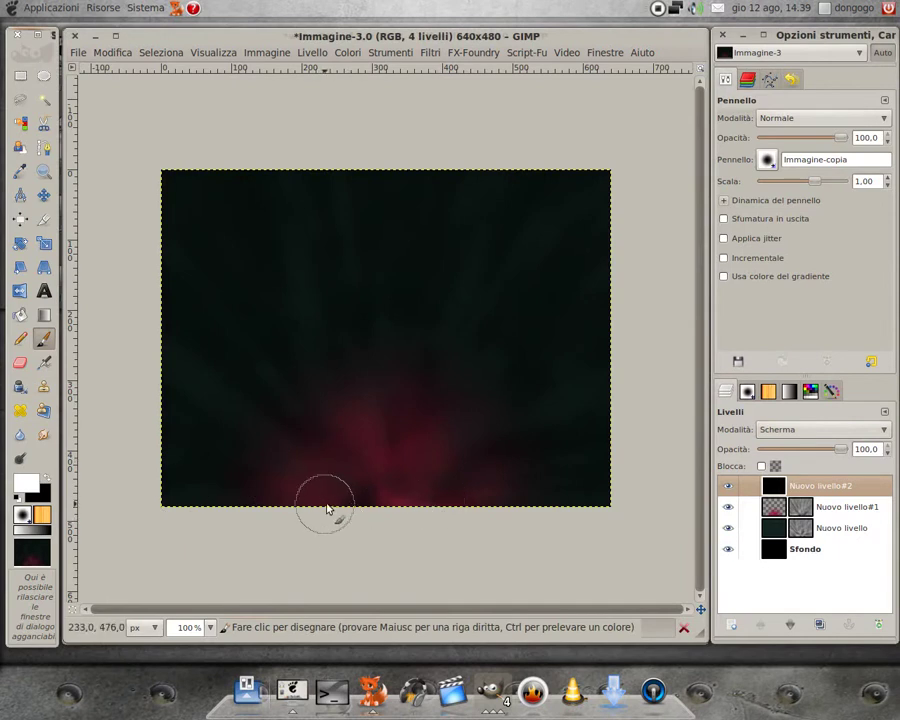
{"action": "mouse_move", "coordinate": [337, 508]}
{"action": "left_mouse_down"}
{"action": "mouse_move", "coordinate": [437, 514]}
{"action": "mouse_move", "coordinate": [366, 510]}
{"action": "mouse_move", "coordinate": [432, 521]}
{"action": "mouse_move", "coordinate": [381, 492]}
{"action": "mouse_move", "coordinate": [351, 518]}
{"action": "mouse_move", "coordinate": [402, 526]}
{"action": "mouse_move", "coordinate": [359, 520]}
{"action": "left_mouse_up"}
{"action": "key", "text": "ctrl+z"}
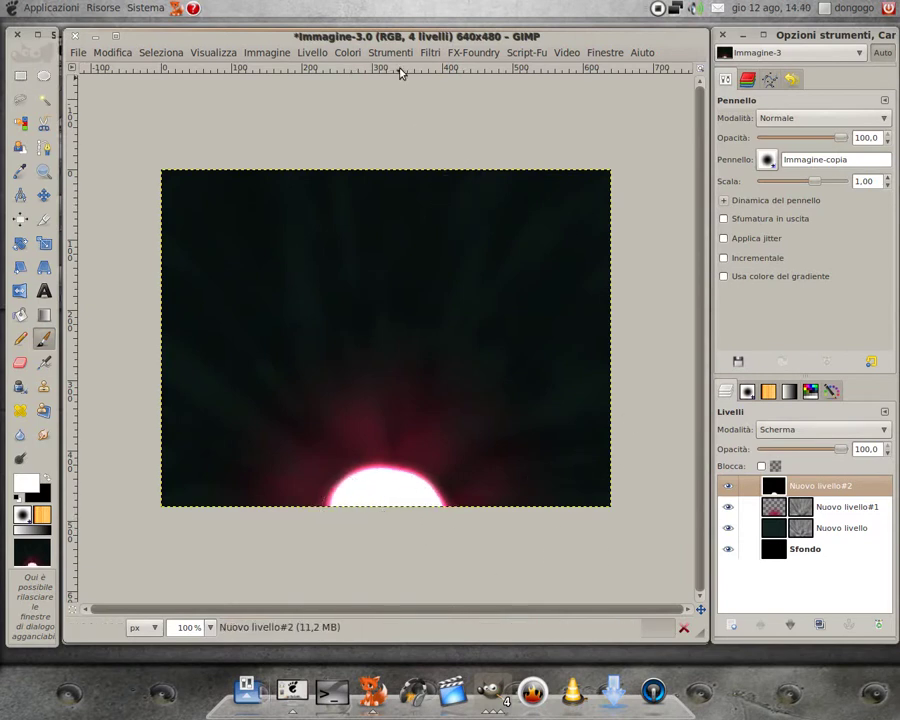
Soften the white dome with a 100 px Gaussian blur
{"action": "left_click", "coordinate": [430, 53]}
{"action": "mouse_move", "coordinate": [479, 101]}
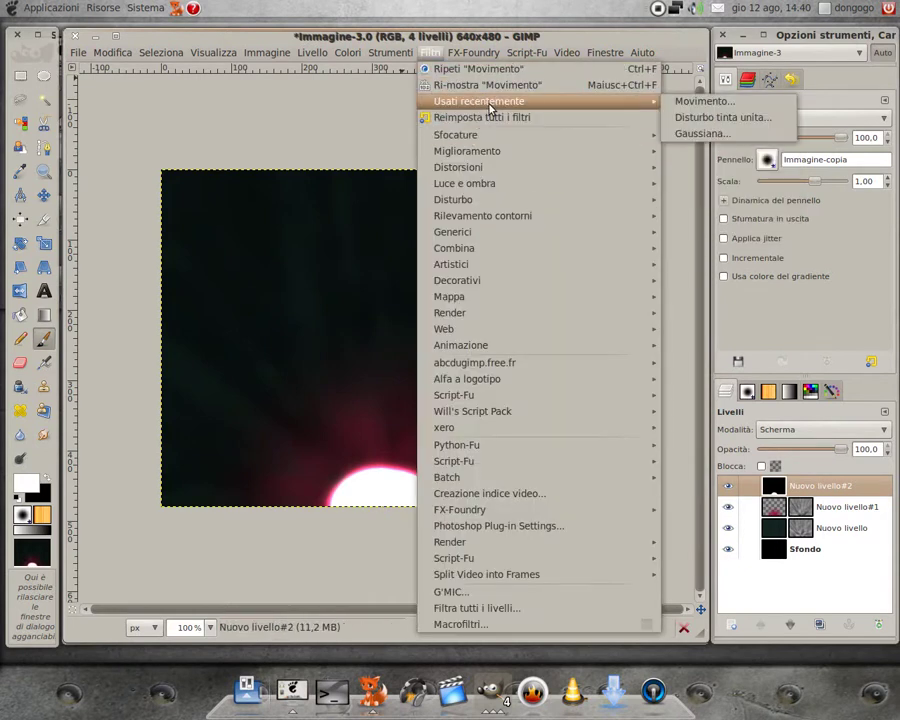
{"action": "left_click", "coordinate": [705, 133]}
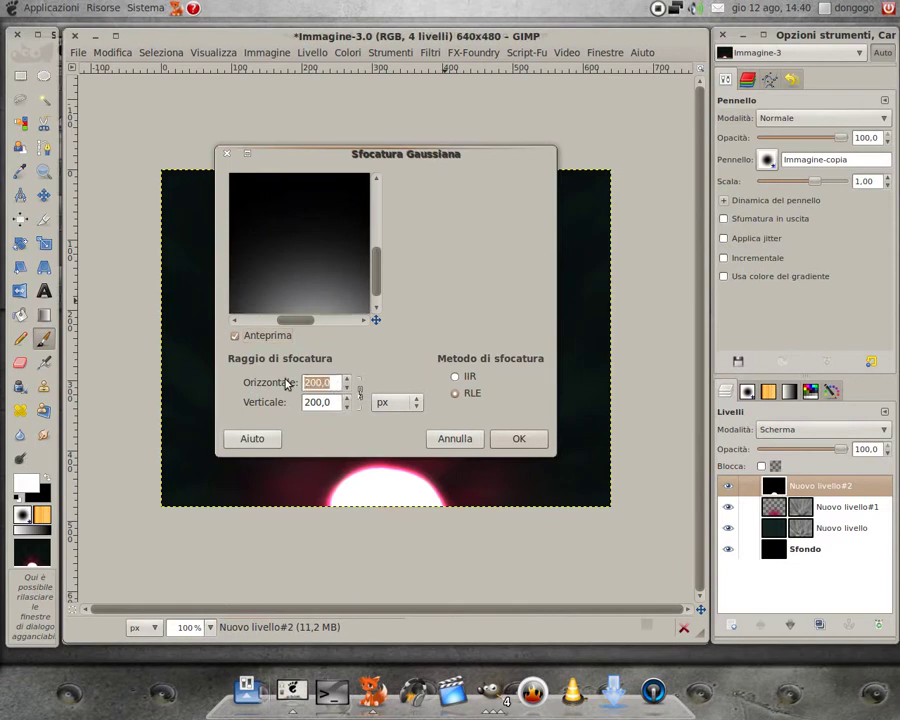
{"action": "type", "text": "00"}
{"action": "key", "text": "Tab"}
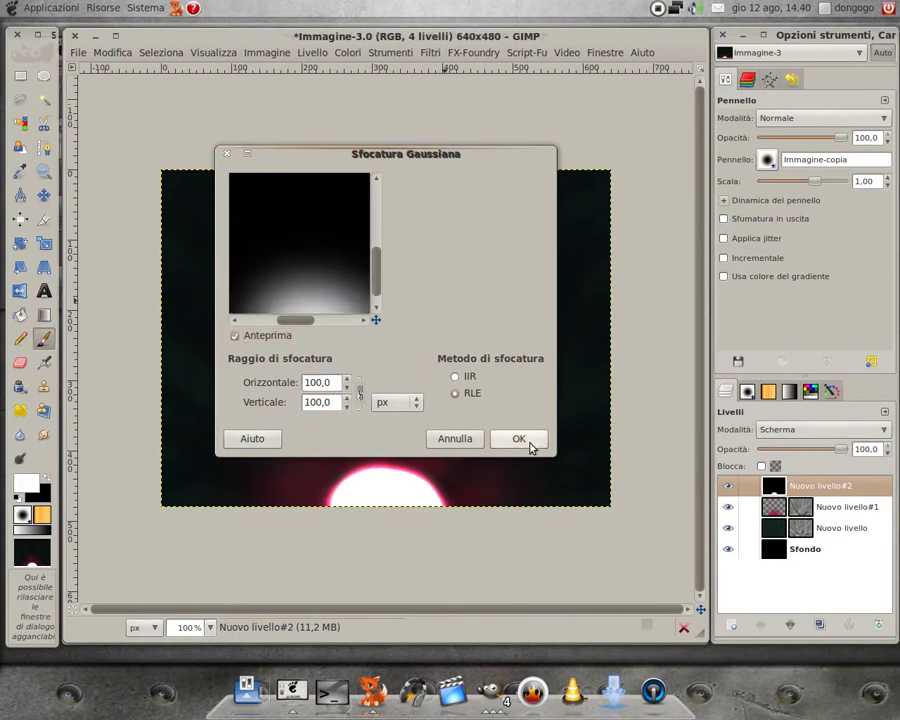
{"action": "left_click", "coordinate": [540, 438]}
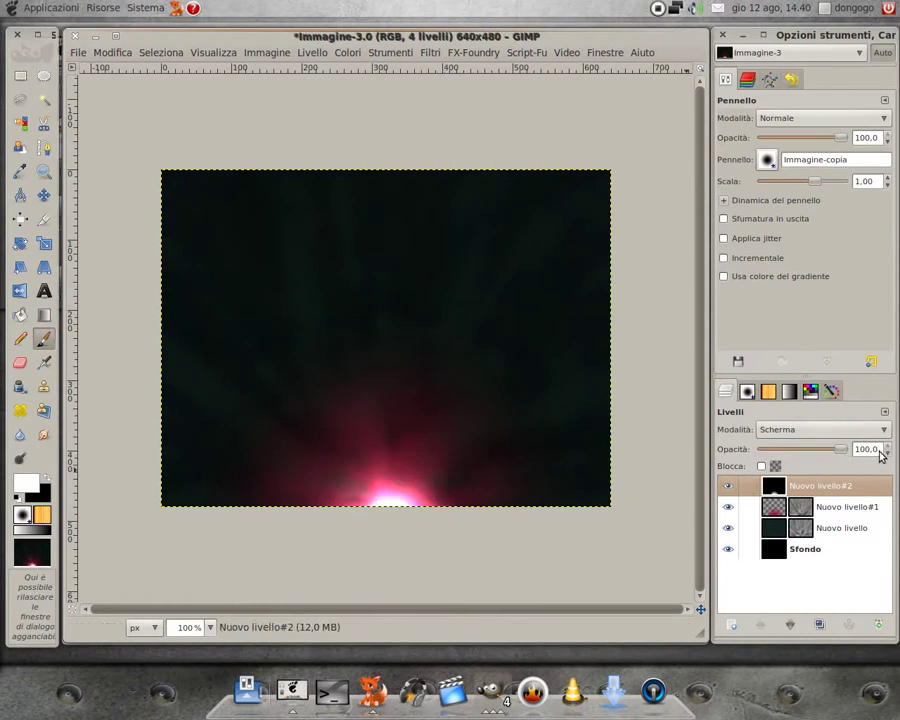
Lower the glow layer's opacity to 80
{"action": "left_click_drag", "start_coordinate": [874, 450], "coordinate": [844, 450]}
{"action": "type", "text": "80"}
{"action": "key", "text": "Return"}
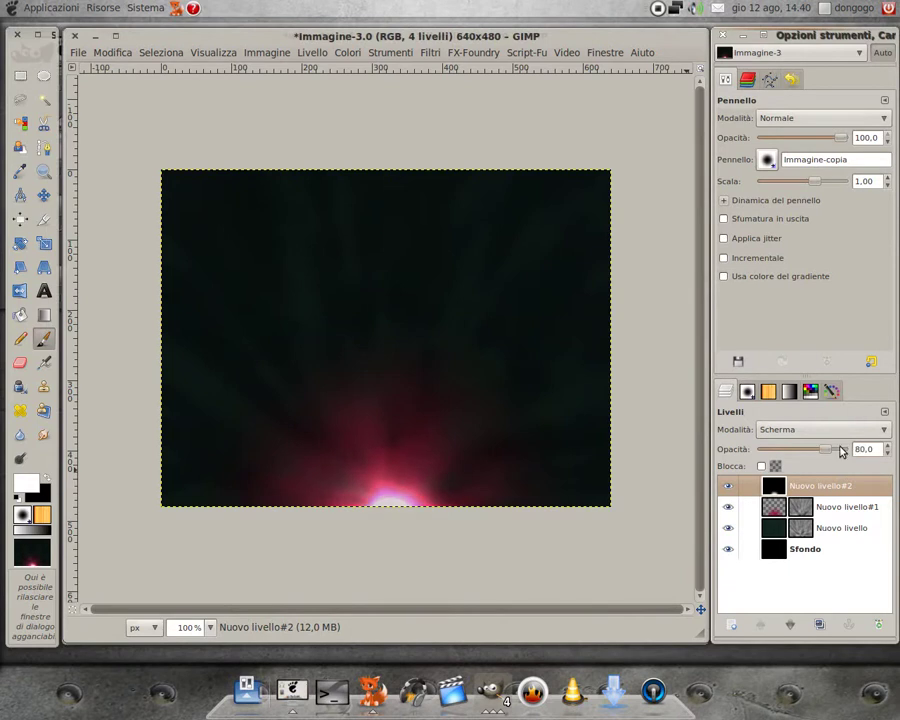
Add Nuovo livello#3 as a black-filled top layer in Scherma mode
{"action": "left_click", "coordinate": [734, 625]}
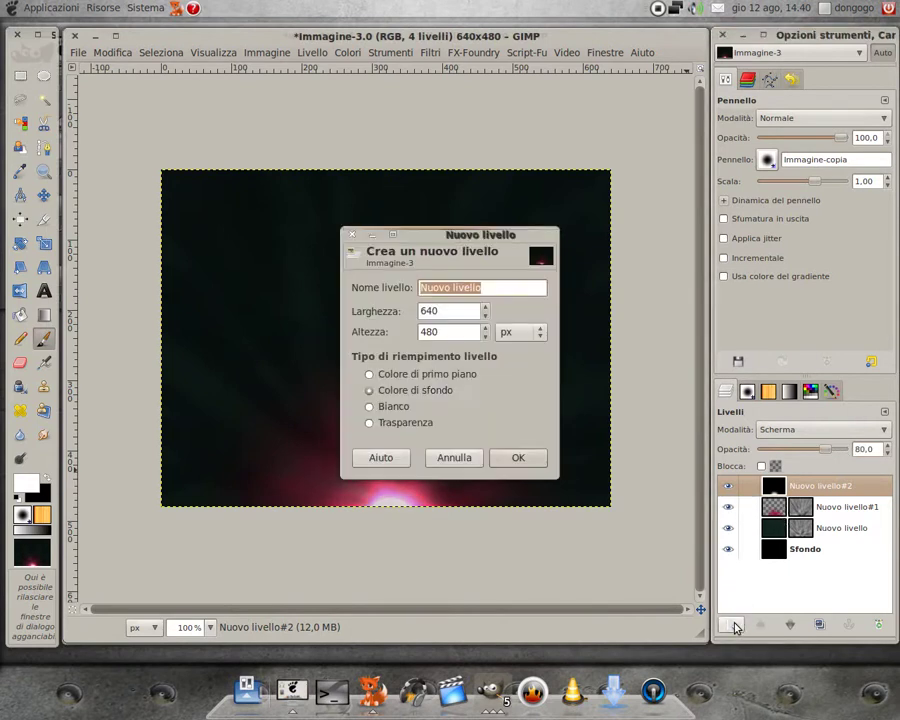
{"action": "left_click", "coordinate": [530, 464]}
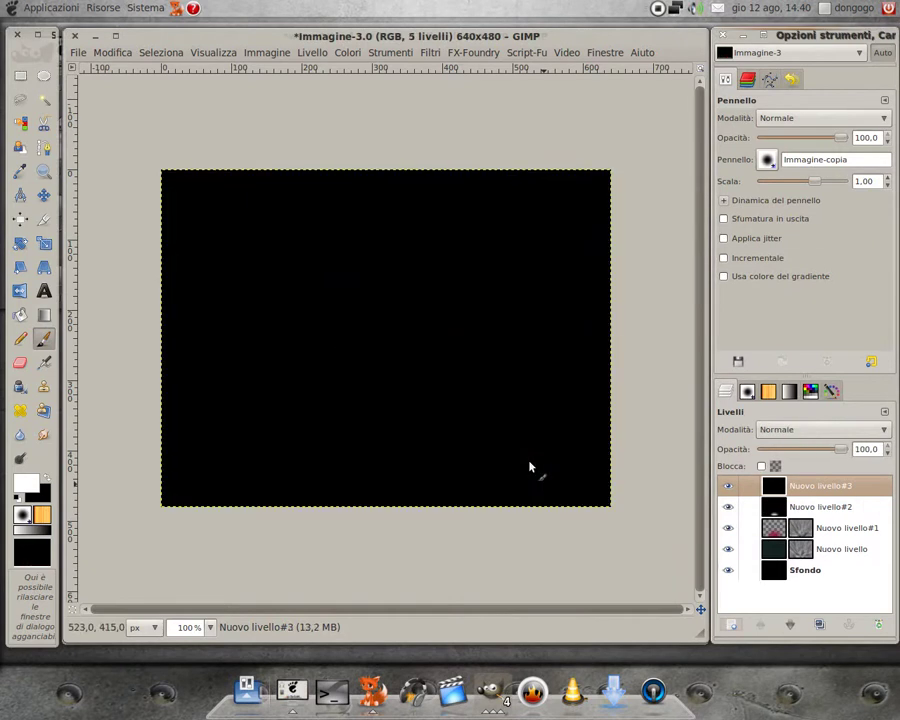
{"action": "left_click", "coordinate": [786, 431]}
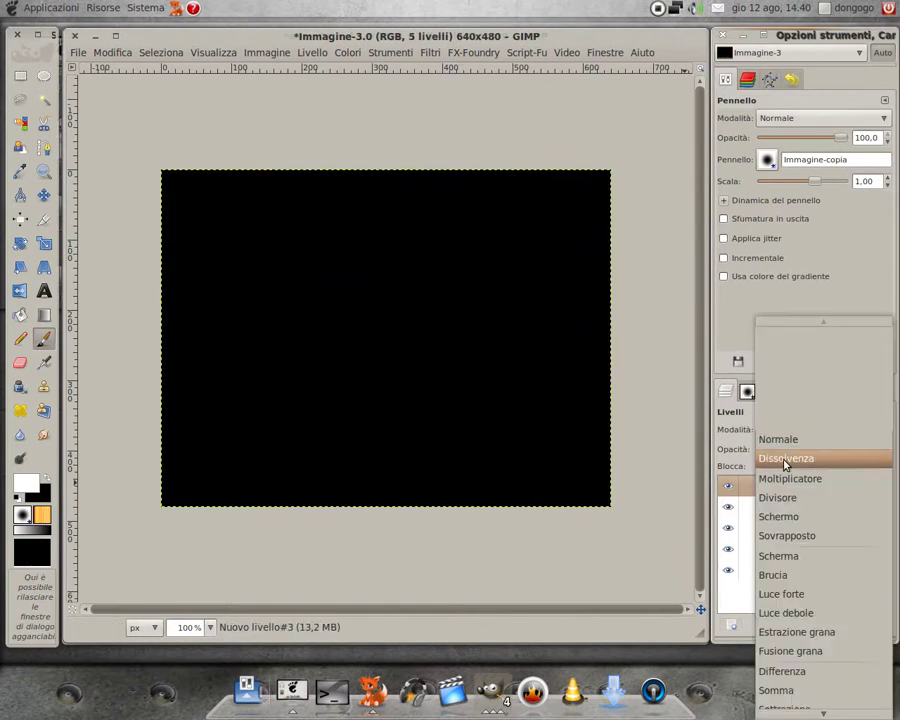
{"action": "left_click", "coordinate": [790, 556]}
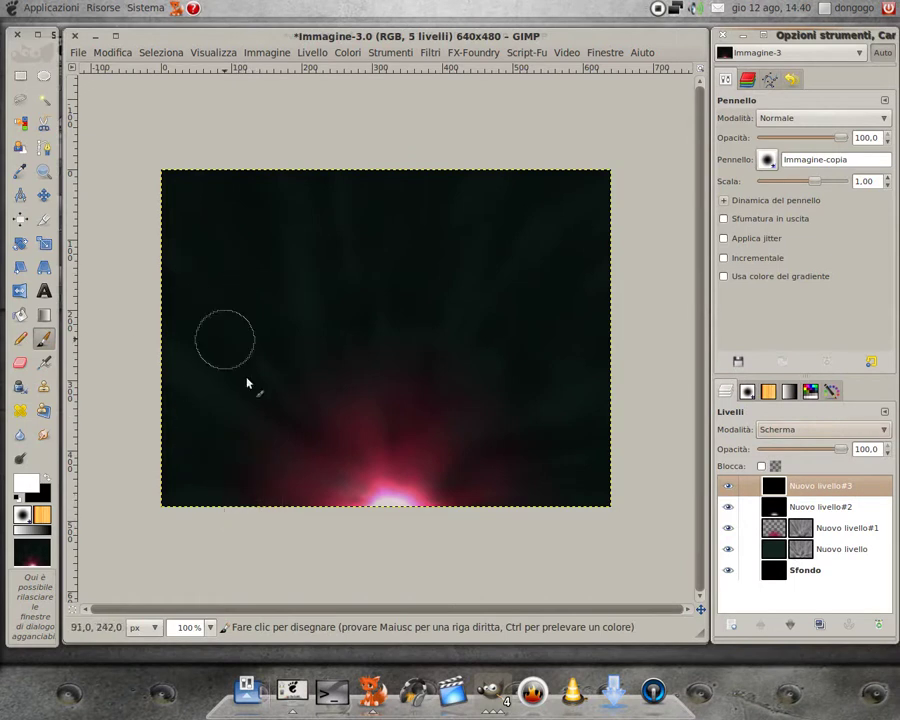
Choose the bolle_01 brush at scale 0.20 with random size in Brush Dynamics
{"action": "left_click", "coordinate": [747, 391]}
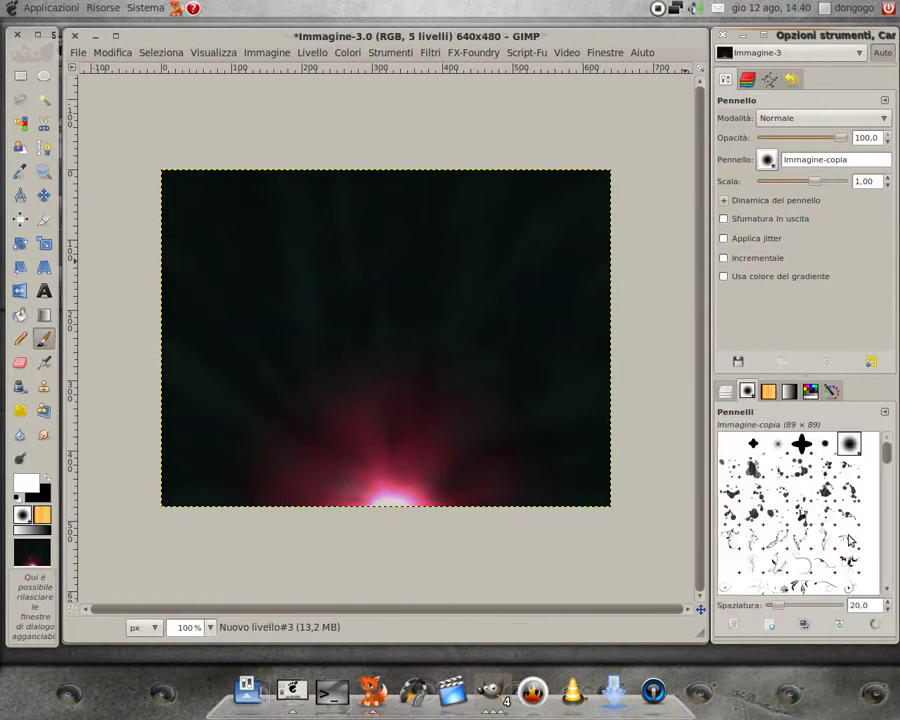
{"action": "left_click_drag", "start_coordinate": [888, 460], "coordinate": [888, 474]}
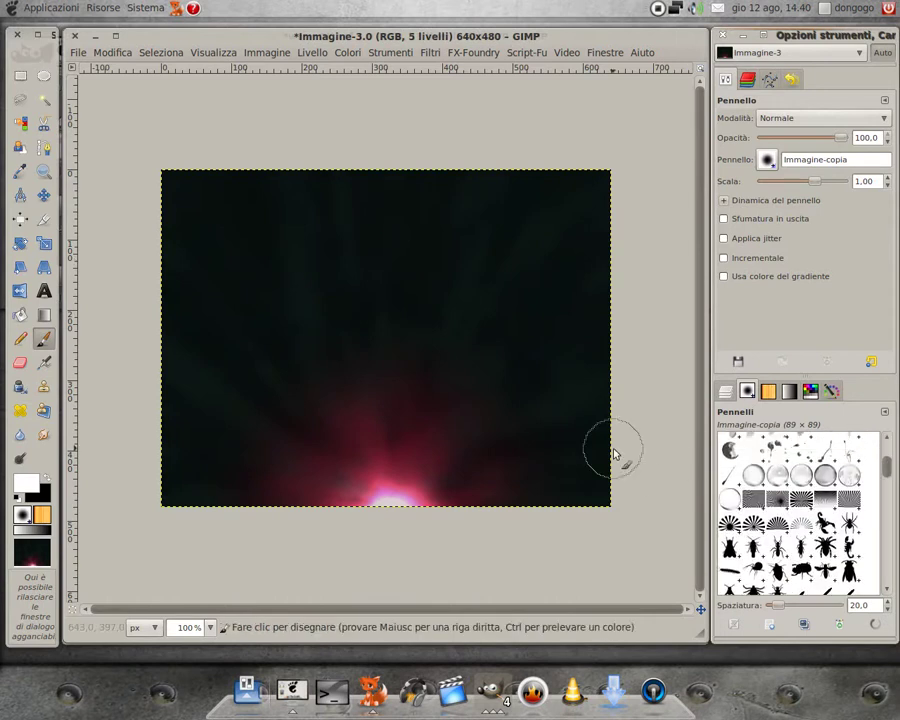
{"action": "left_click", "coordinate": [754, 478]}
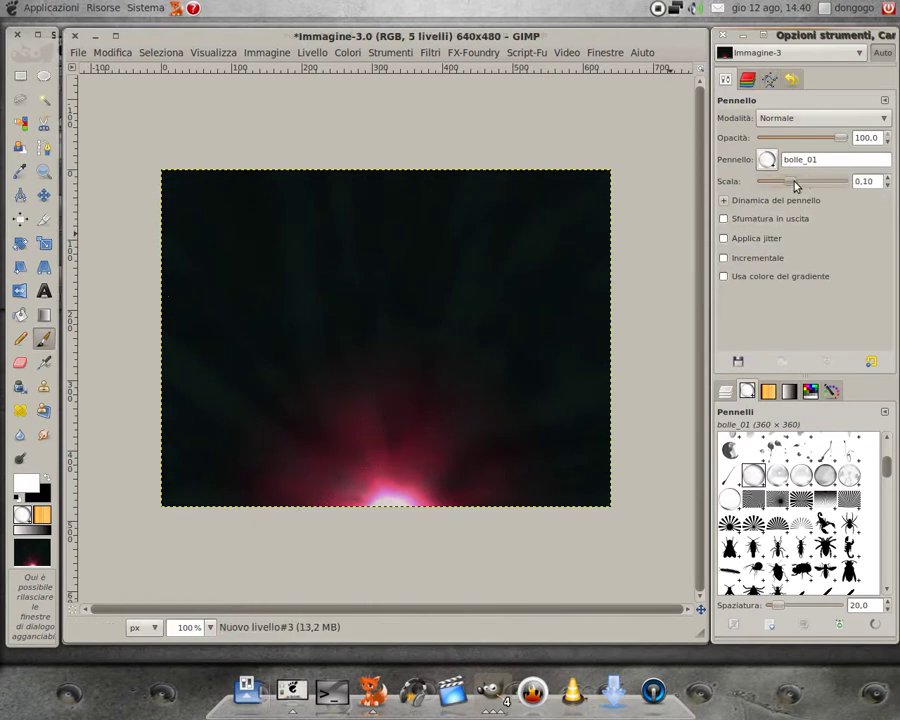
{"action": "left_click", "coordinate": [886, 185]}
{"action": "left_click", "coordinate": [726, 202]}
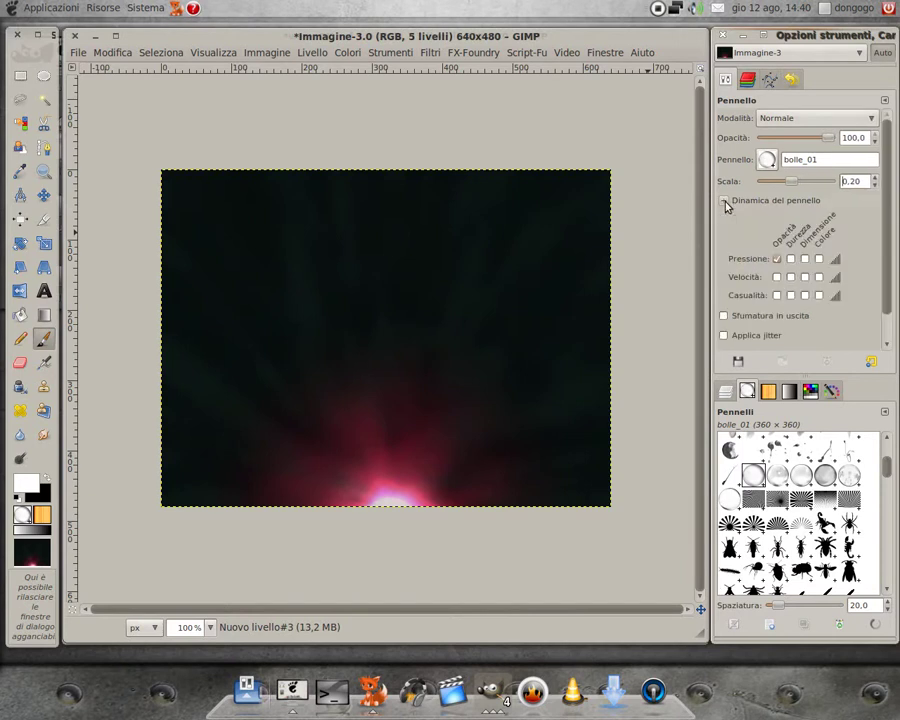
{"action": "left_click", "coordinate": [804, 295]}
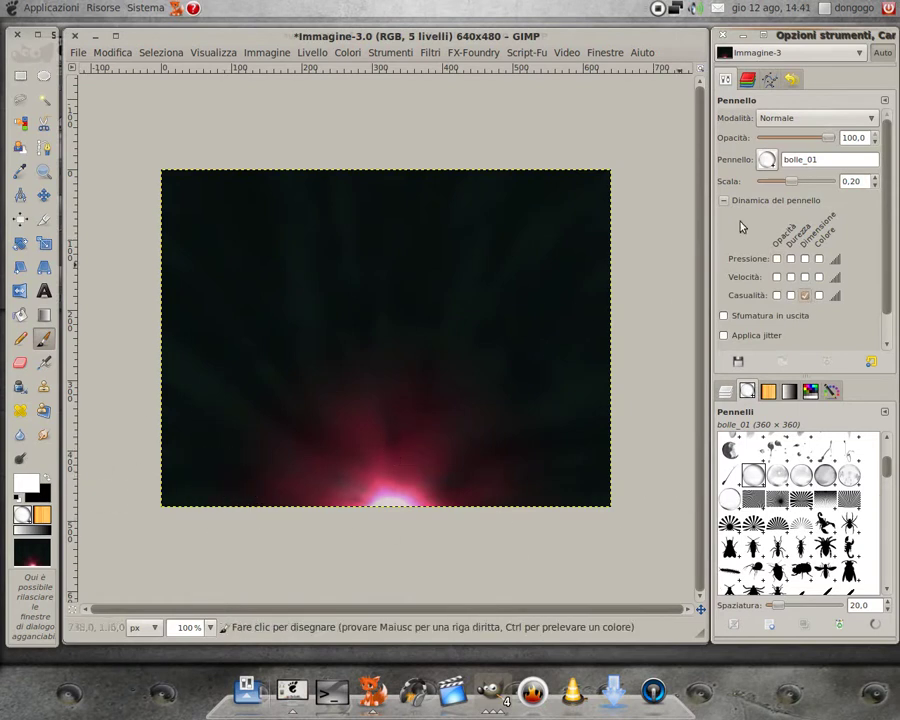
Stamp bubbles at the lower left and lower right, then along the left with bolle_02
{"action": "left_click", "coordinate": [199, 492]}
{"action": "left_click", "coordinate": [196, 390]}
{"action": "left_click", "coordinate": [548, 486]}
{"action": "left_click", "coordinate": [568, 426]}
{"action": "left_click", "coordinate": [614, 396]}
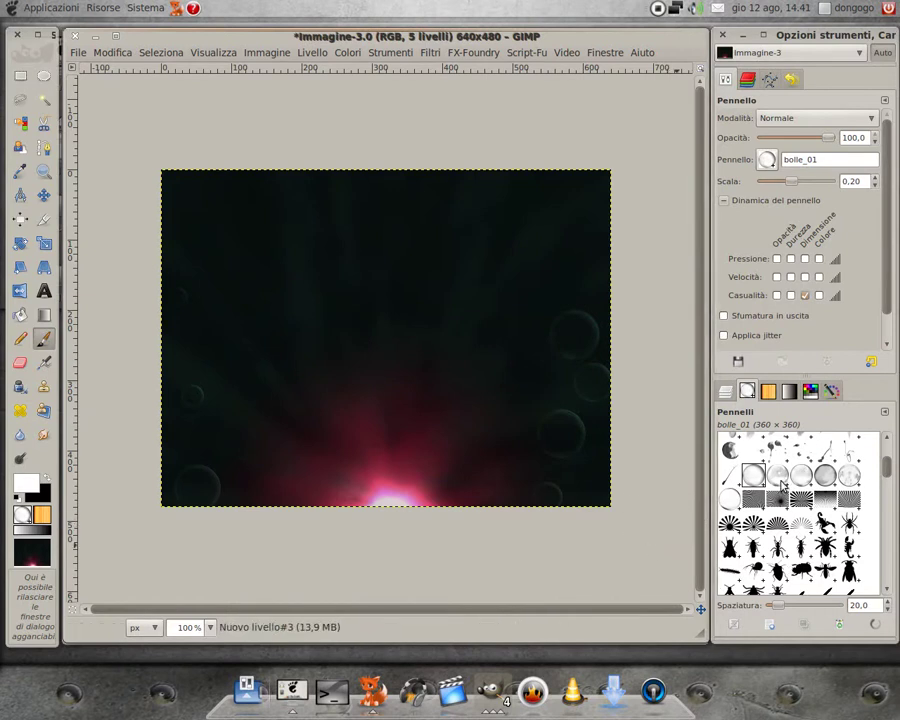
{"action": "left_click", "coordinate": [780, 480]}
{"action": "left_click_drag", "start_coordinate": [207, 453], "coordinate": [189, 373]}
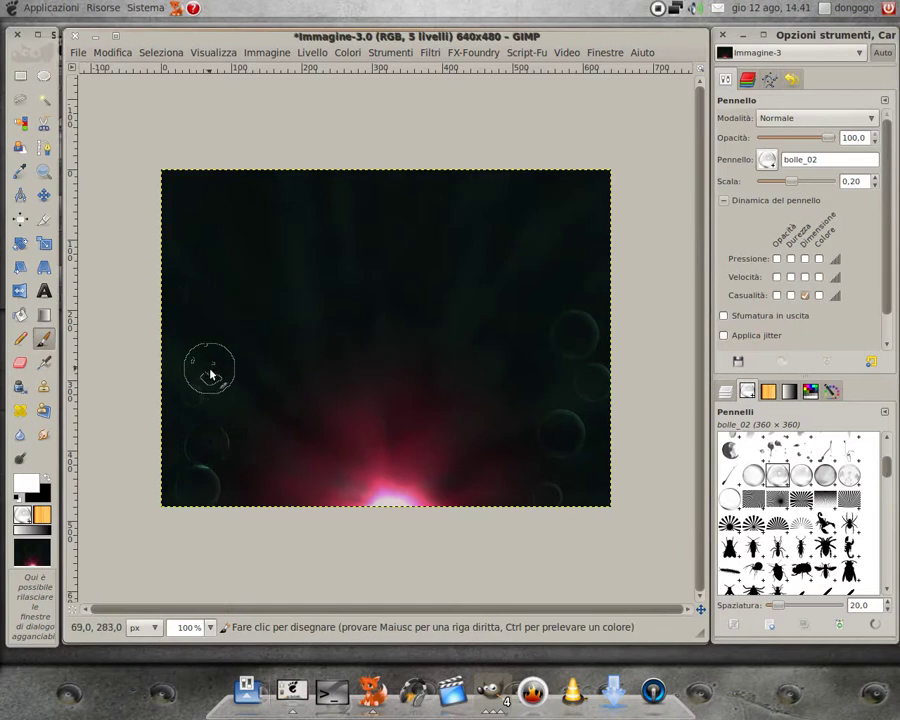
{"action": "left_click", "coordinate": [193, 287]}
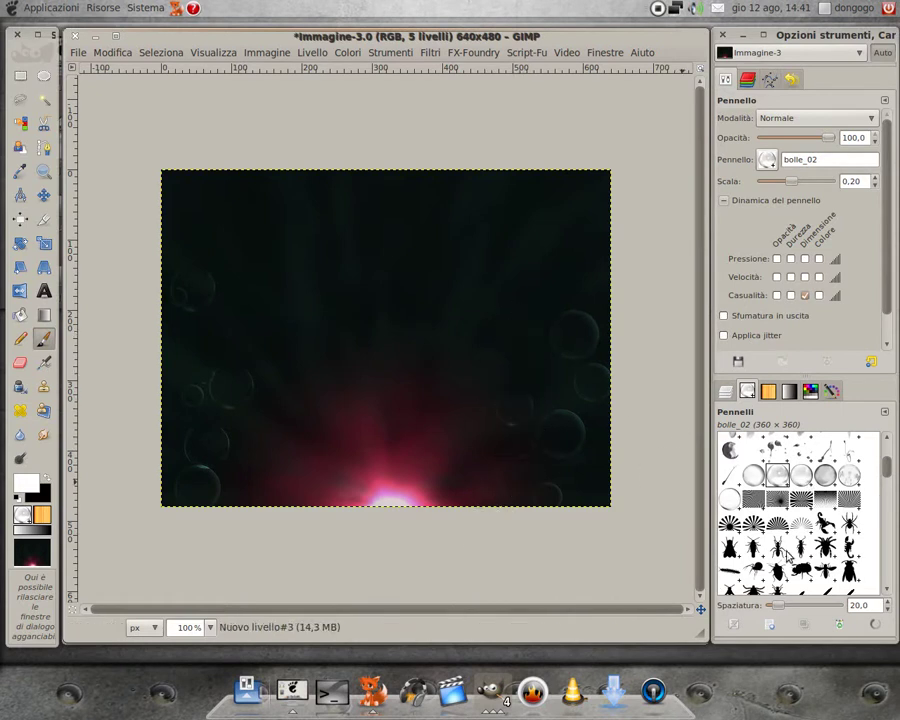
Stamp faint bubbles on both sides using the bolle_03 to bolle_06 brushes
{"action": "left_click", "coordinate": [797, 481]}
{"action": "left_click", "coordinate": [228, 325]}
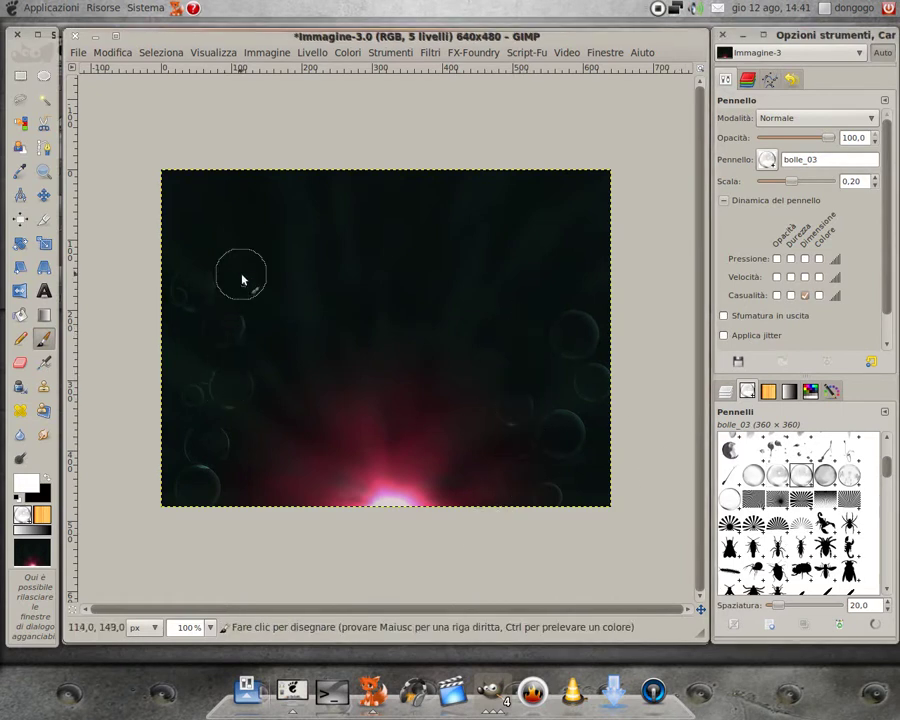
{"action": "left_click", "coordinate": [214, 236]}
{"action": "left_click", "coordinate": [514, 472]}
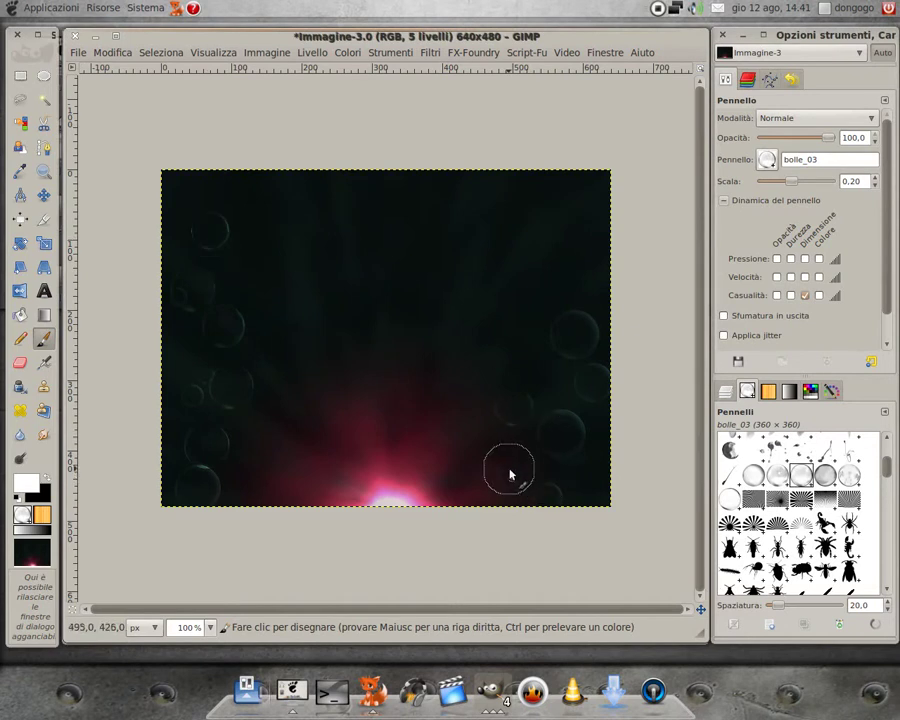
{"action": "left_click", "coordinate": [545, 283]}
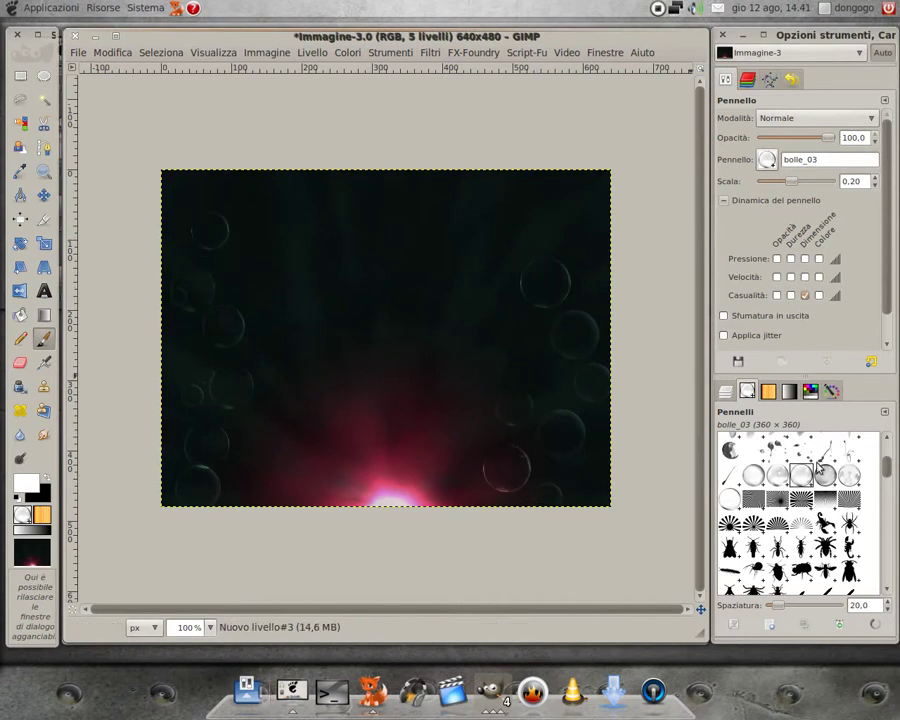
{"action": "left_click", "coordinate": [825, 475]}
{"action": "left_click", "coordinate": [277, 385]}
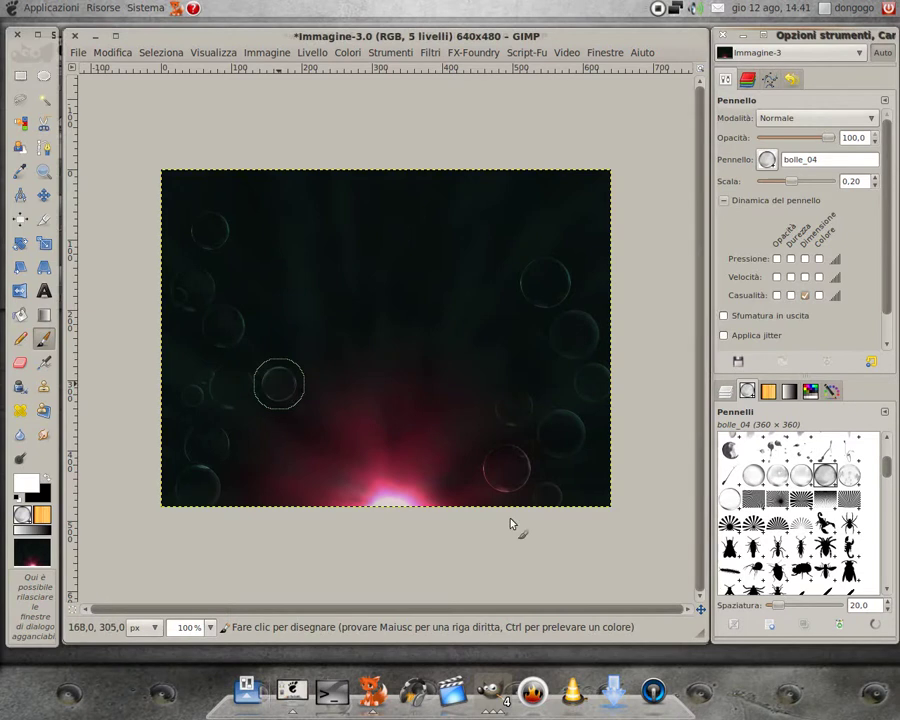
{"action": "left_click", "coordinate": [498, 355]}
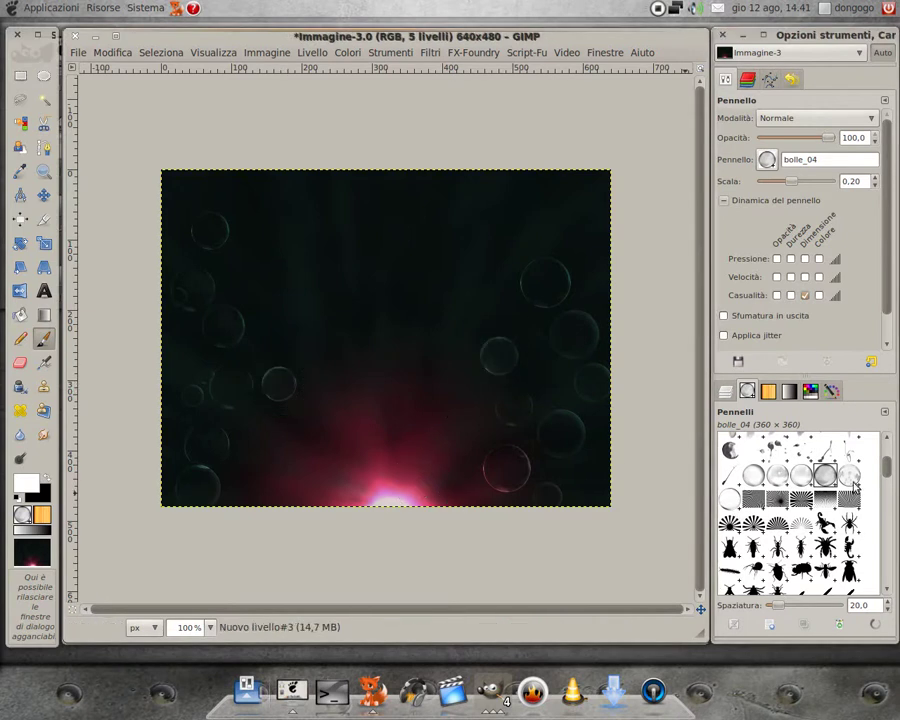
{"action": "left_click", "coordinate": [850, 477]}
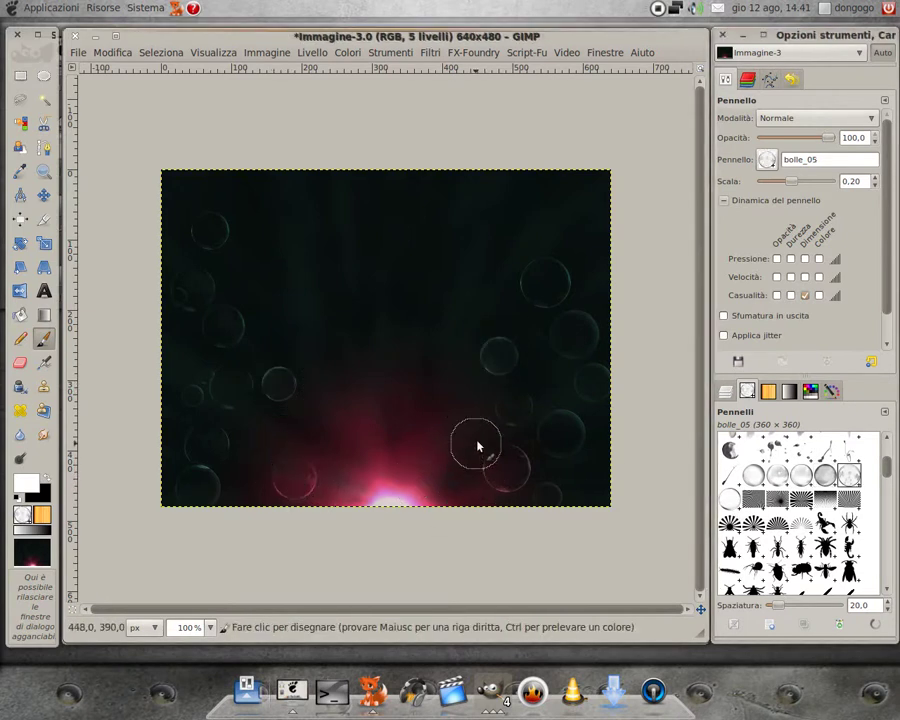
{"action": "left_click", "coordinate": [730, 497]}
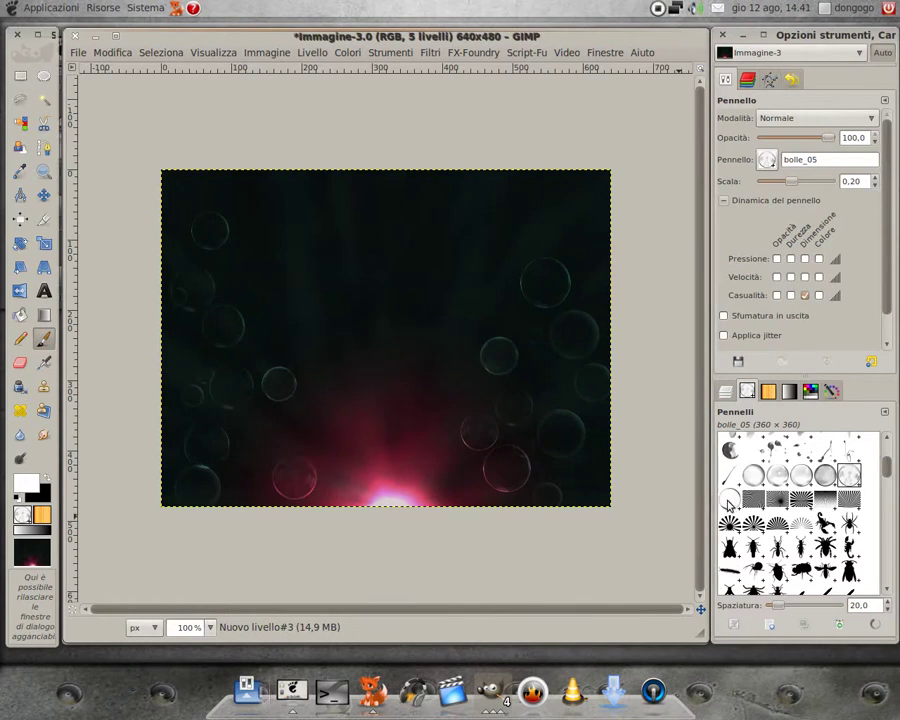
{"action": "left_click", "coordinate": [262, 343]}
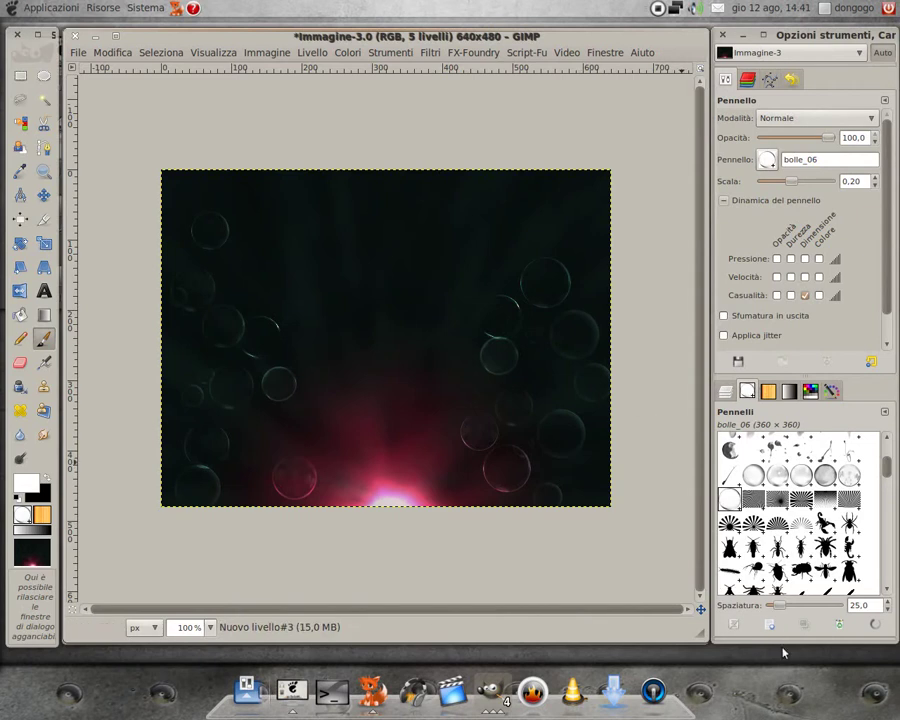
Add Nuovo livello#4 as a black-filled layer in Scherma mode
{"action": "left_click", "coordinate": [730, 395]}
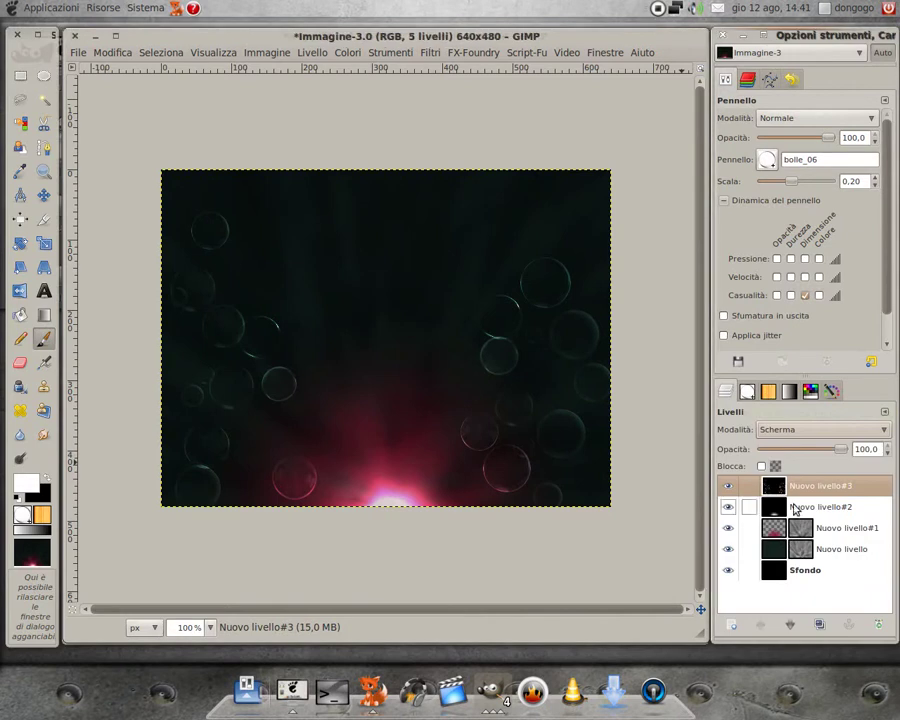
{"action": "left_click", "coordinate": [732, 625]}
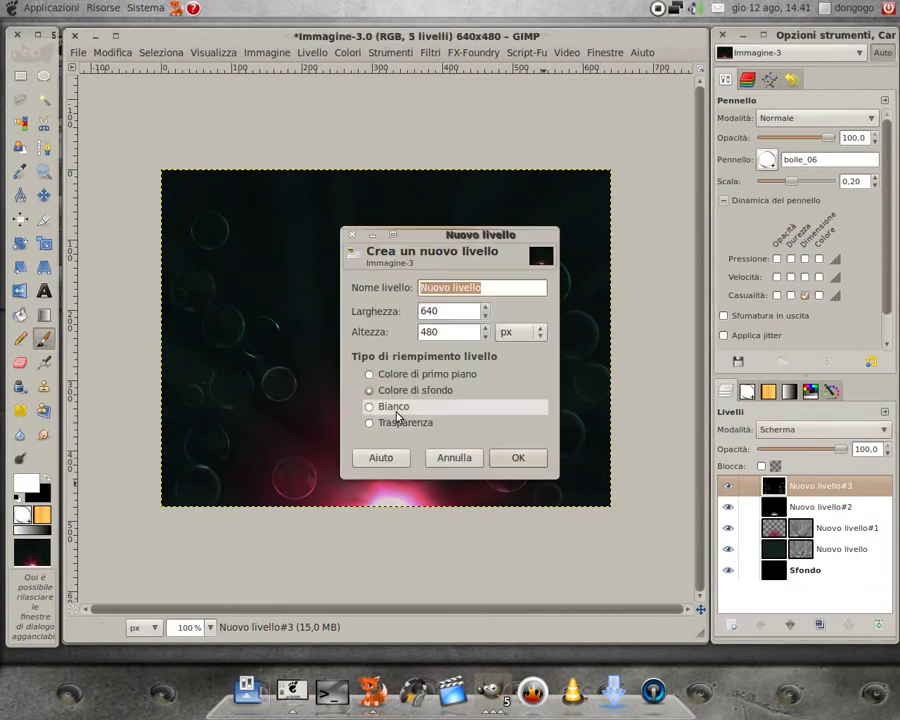
{"action": "left_click", "coordinate": [519, 458]}
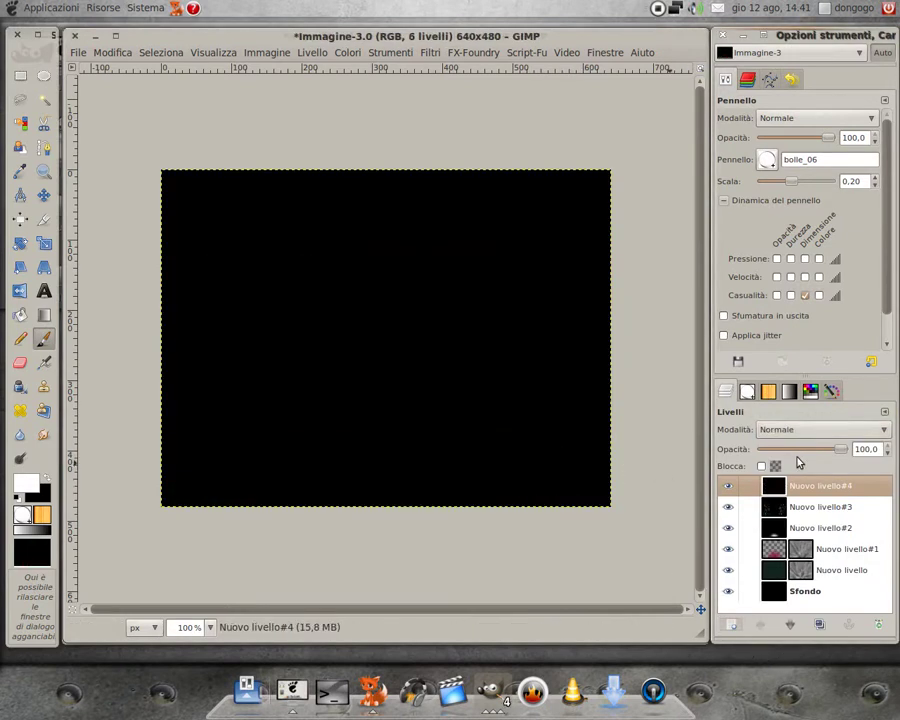
{"action": "left_click", "coordinate": [806, 431]}
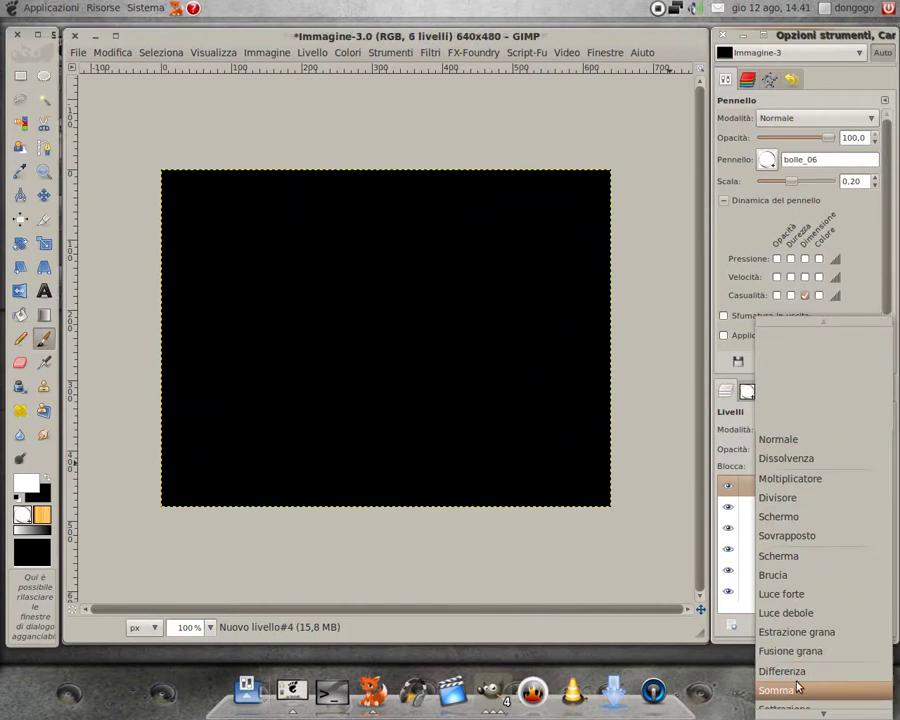
{"action": "left_click", "coordinate": [795, 516]}
{"action": "type", "text": "0,8"}
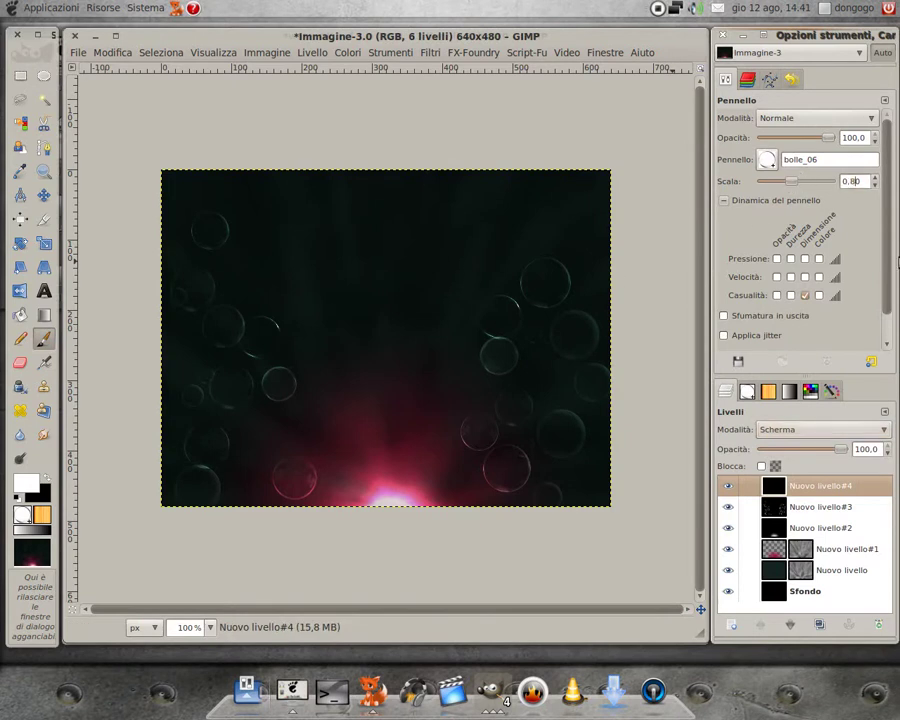
Raise the brush scale to 0.80 and stamp large bubbles with bolle_01 to bolle_04
{"action": "key", "text": "Return"}
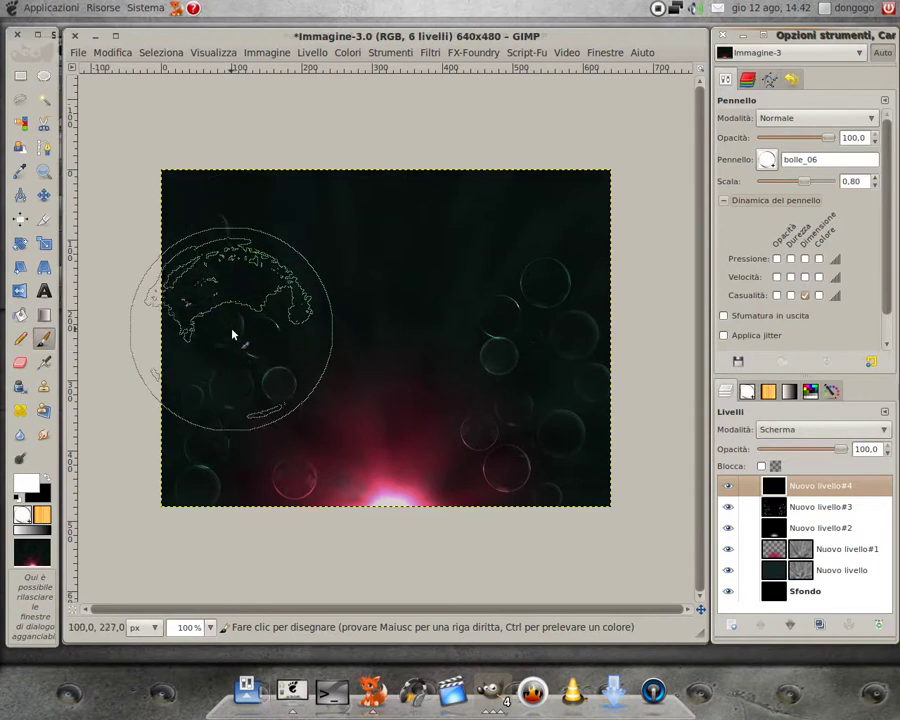
{"action": "left_click", "coordinate": [747, 391]}
{"action": "left_click", "coordinate": [753, 475]}
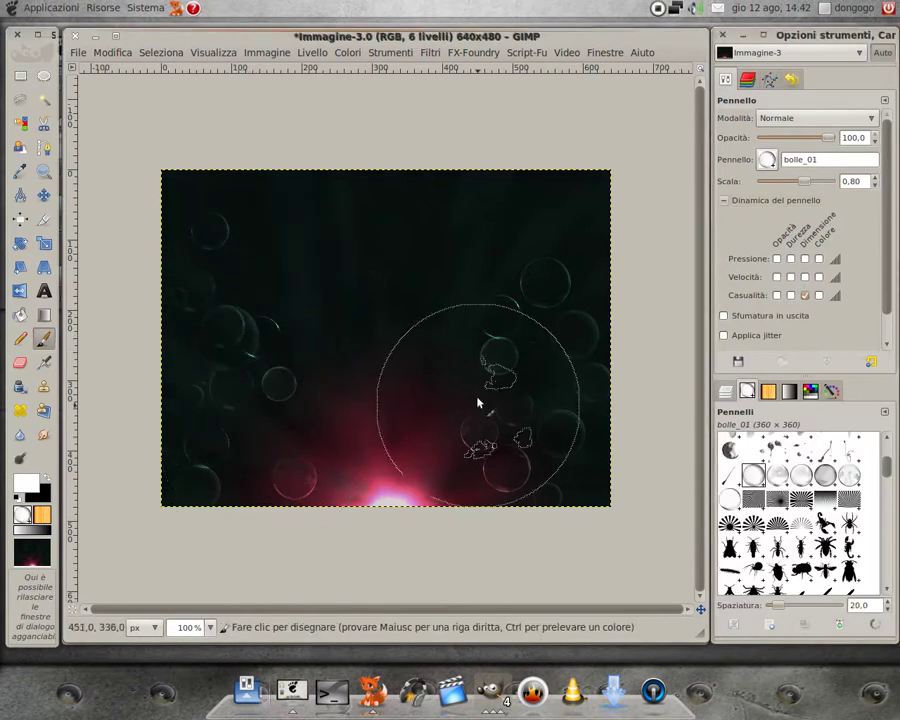
{"action": "left_click", "coordinate": [231, 352]}
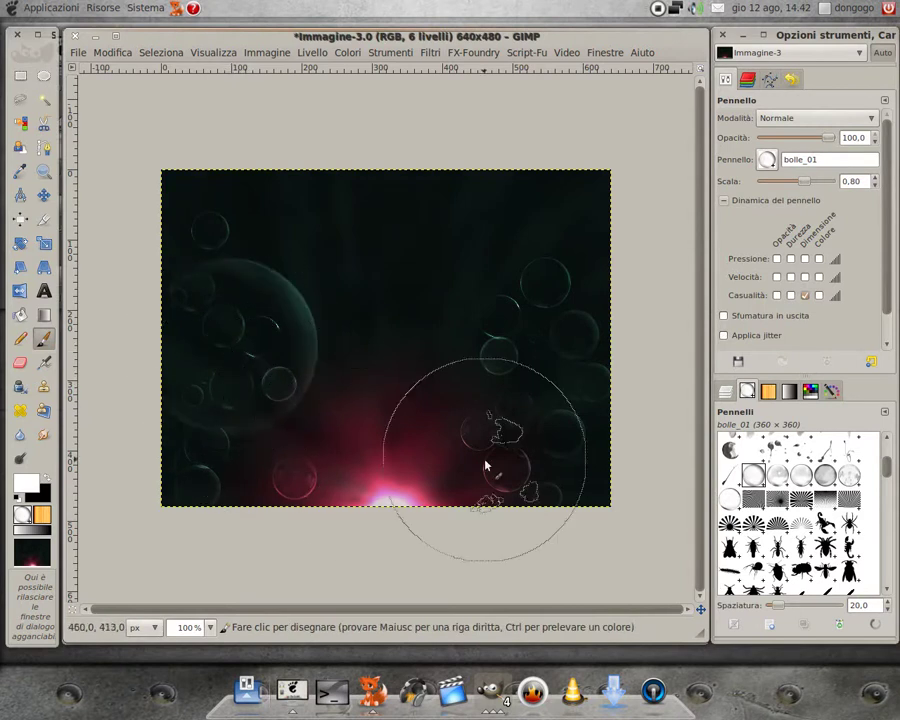
{"action": "left_click", "coordinate": [777, 475]}
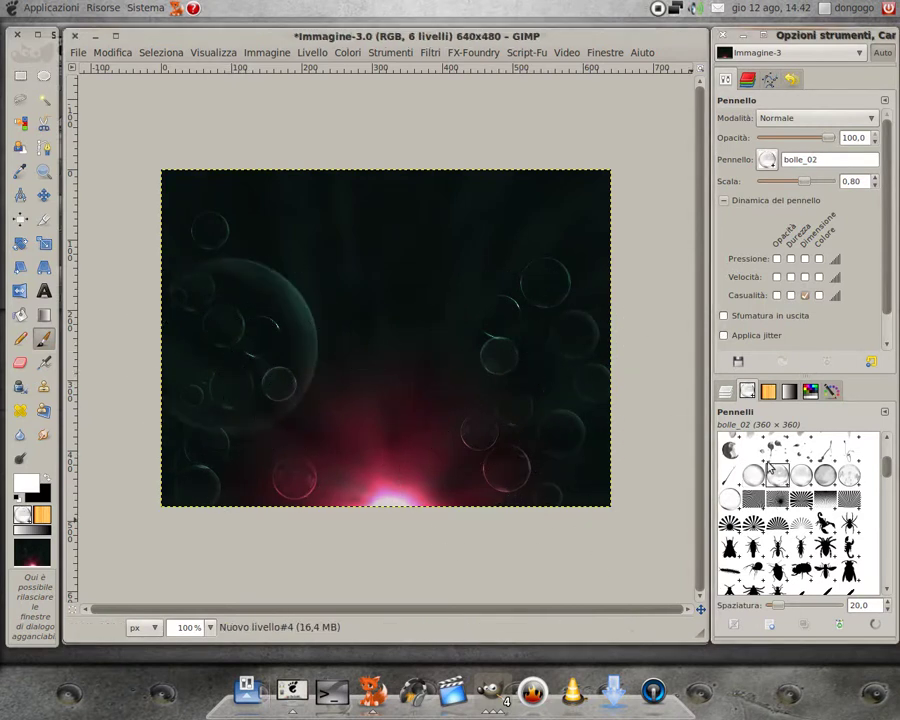
{"action": "left_click", "coordinate": [533, 314]}
{"action": "left_click", "coordinate": [801, 475]}
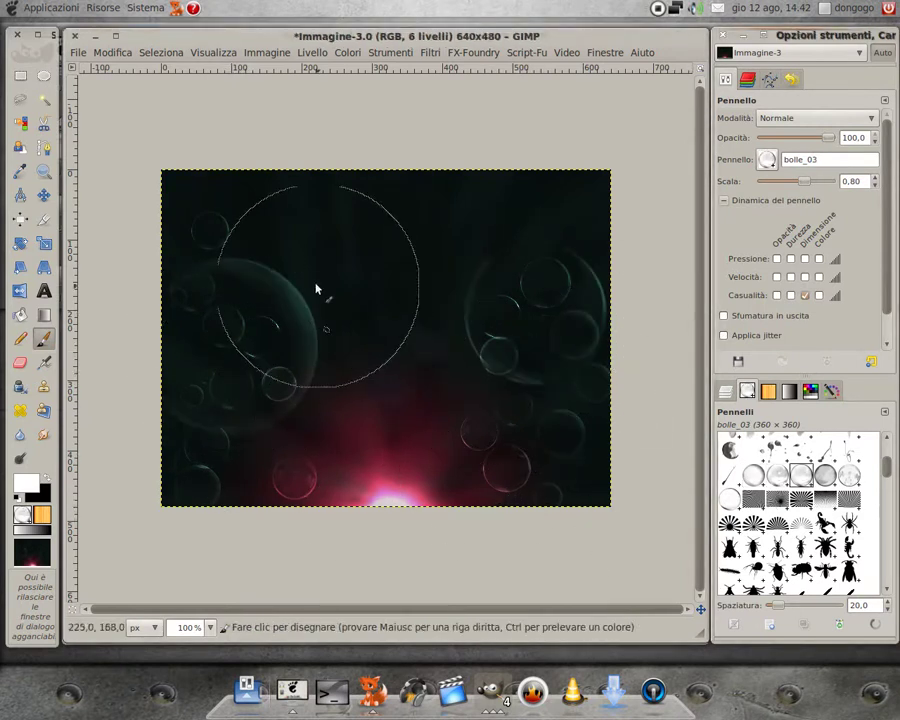
{"action": "left_click", "coordinate": [295, 259]}
{"action": "left_click", "coordinate": [826, 475]}
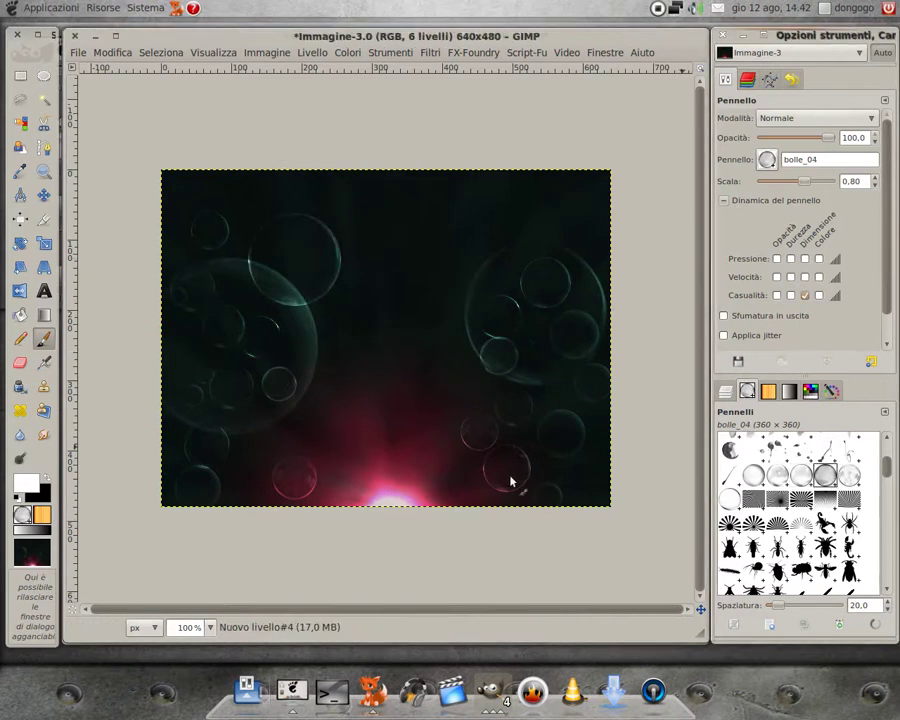
{"action": "left_click", "coordinate": [495, 470]}
Stamp more large bubbles with bolle_05 and bolle_06, undoing one misplaced stamp
{"action": "left_click", "coordinate": [848, 476]}
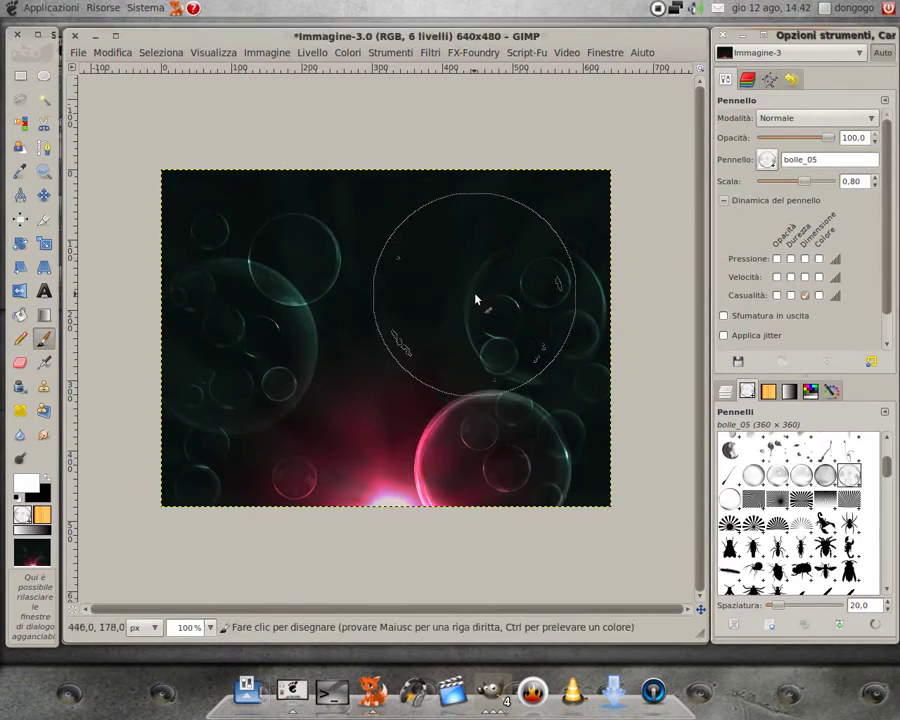
{"action": "left_click", "coordinate": [390, 346]}
{"action": "key", "text": "ctrl+z"}
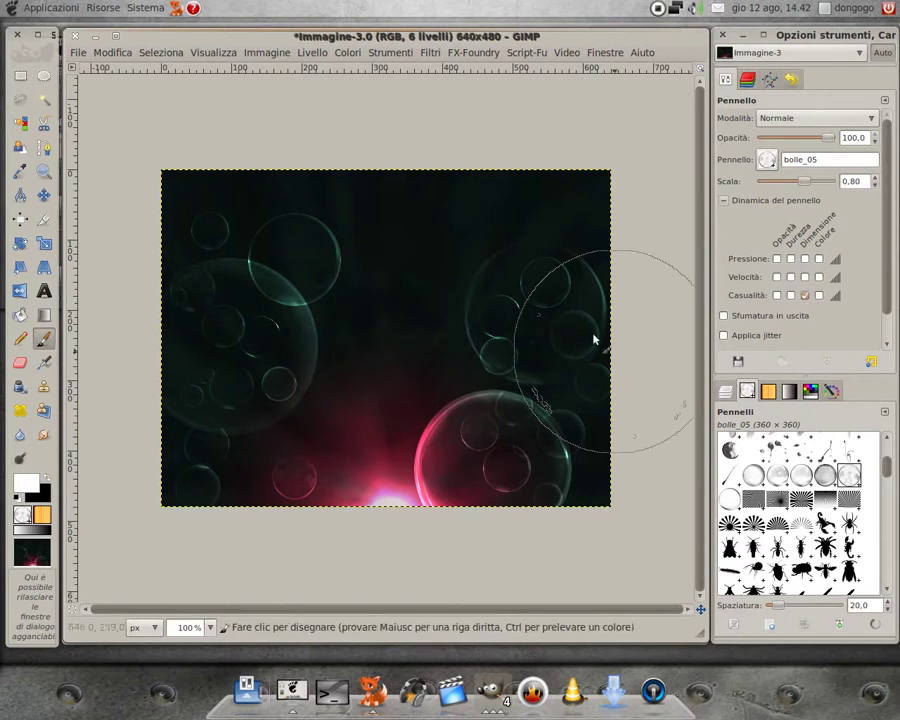
{"action": "left_click", "coordinate": [471, 243]}
{"action": "left_click", "coordinate": [730, 500]}
{"action": "left_click", "coordinate": [310, 470]}
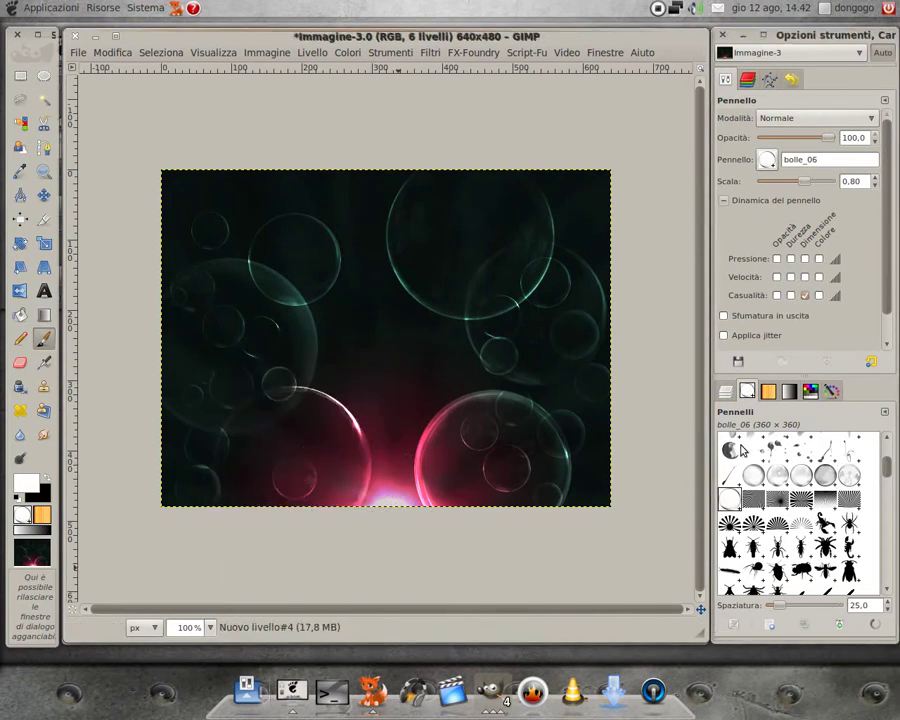
{"action": "left_click", "coordinate": [725, 394]}
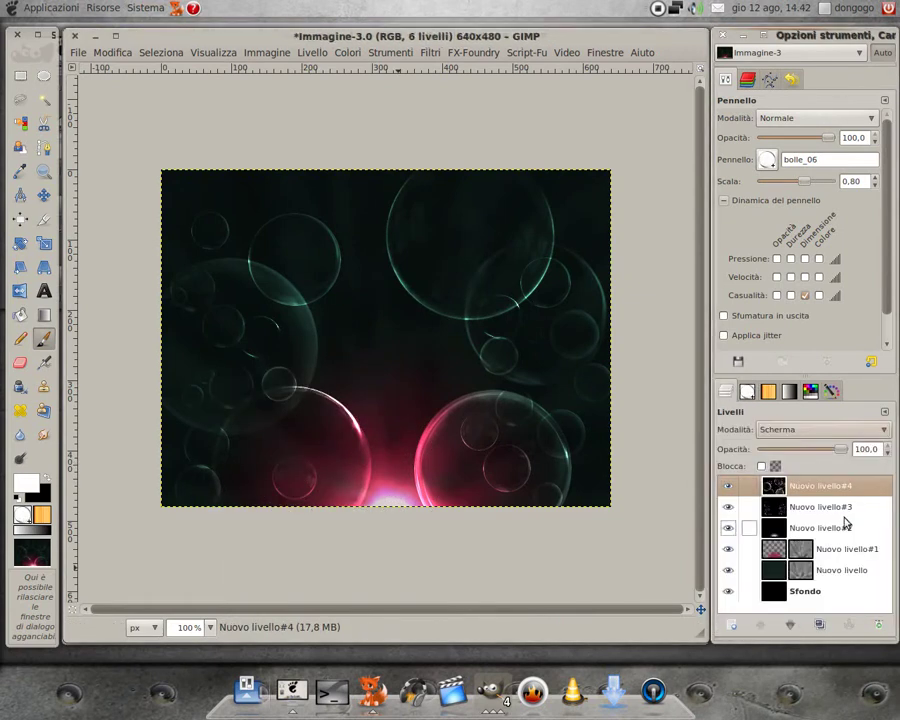
Set the bubble layer to 70 opacity and apply a 5 px Gaussian blur
{"action": "left_click", "coordinate": [877, 450]}
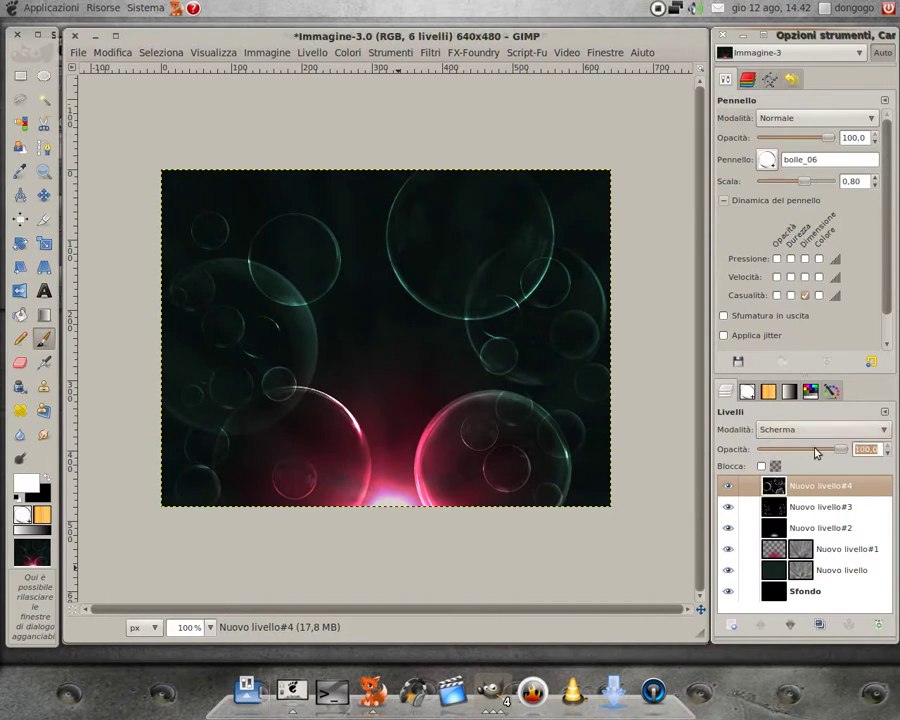
{"action": "type", "text": "70"}
{"action": "key", "text": "Return"}
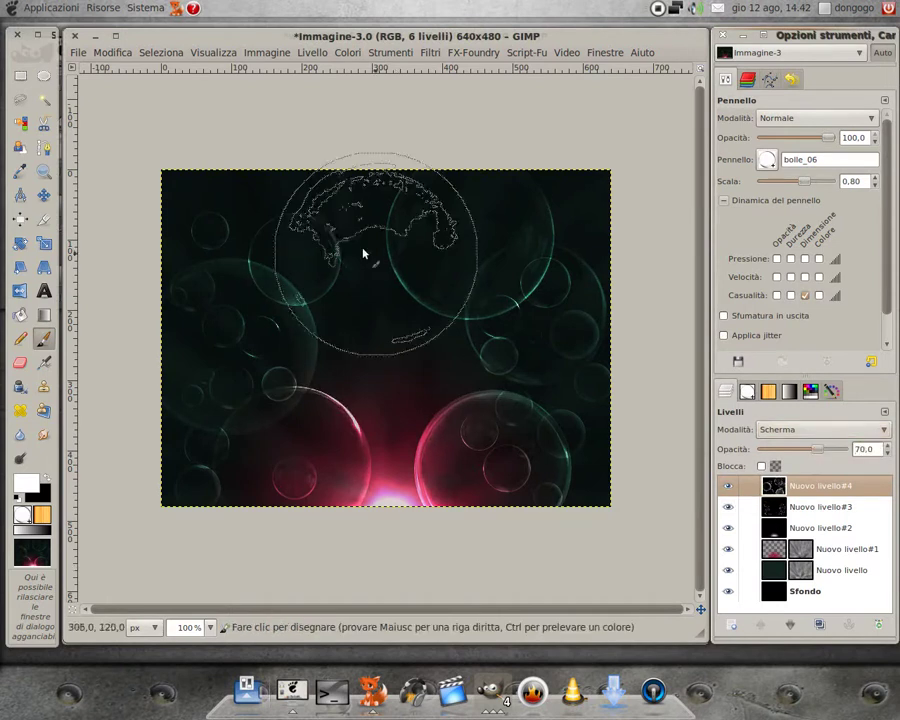
{"action": "left_click", "coordinate": [427, 53]}
{"action": "left_click", "coordinate": [474, 86]}
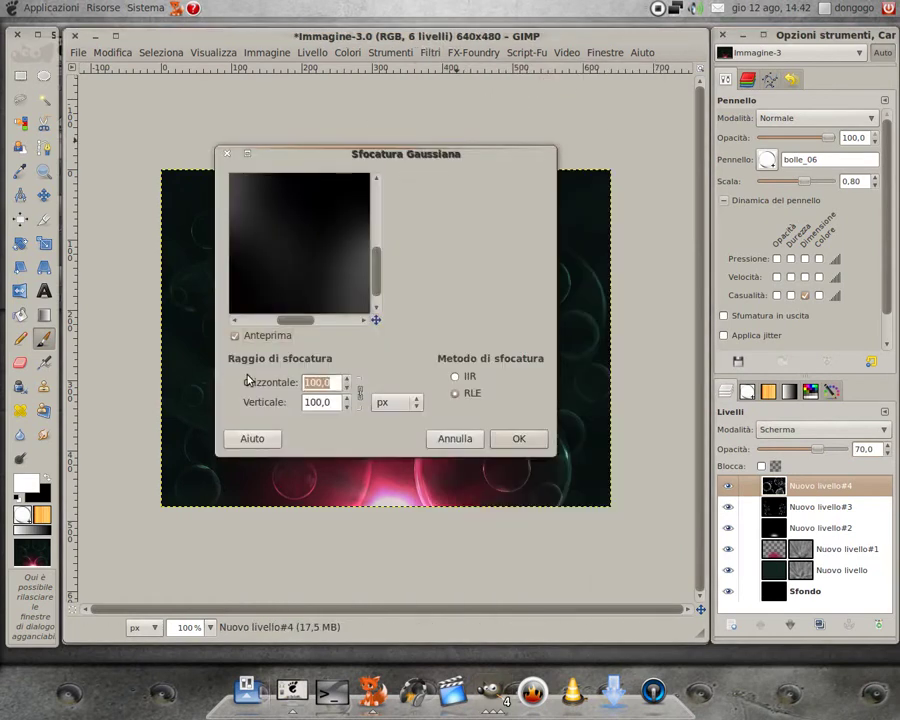
{"action": "key", "text": "Tab"}
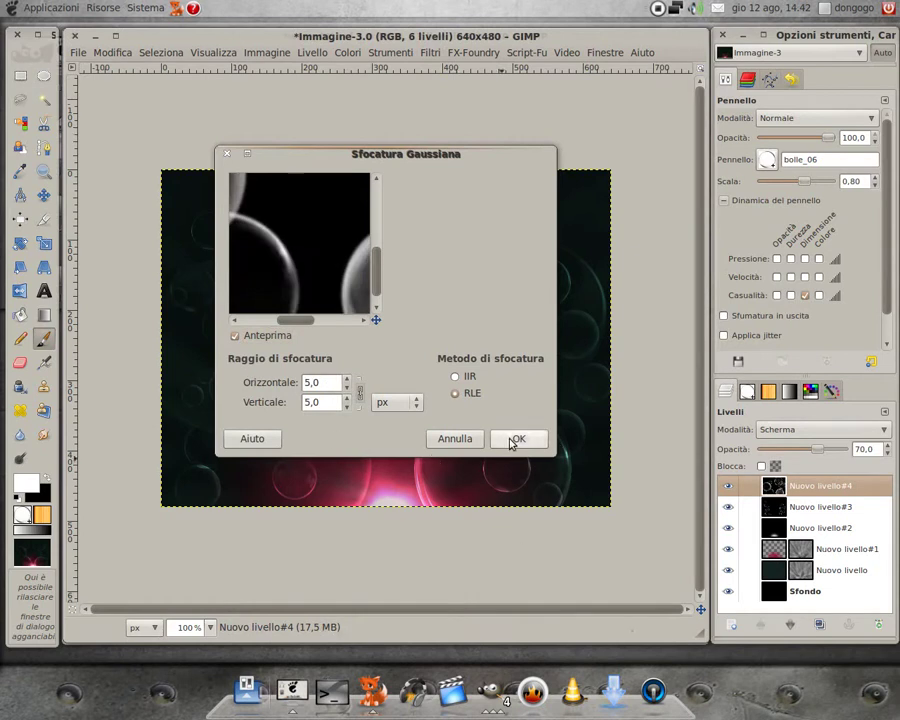
{"action": "left_click", "coordinate": [515, 438]}
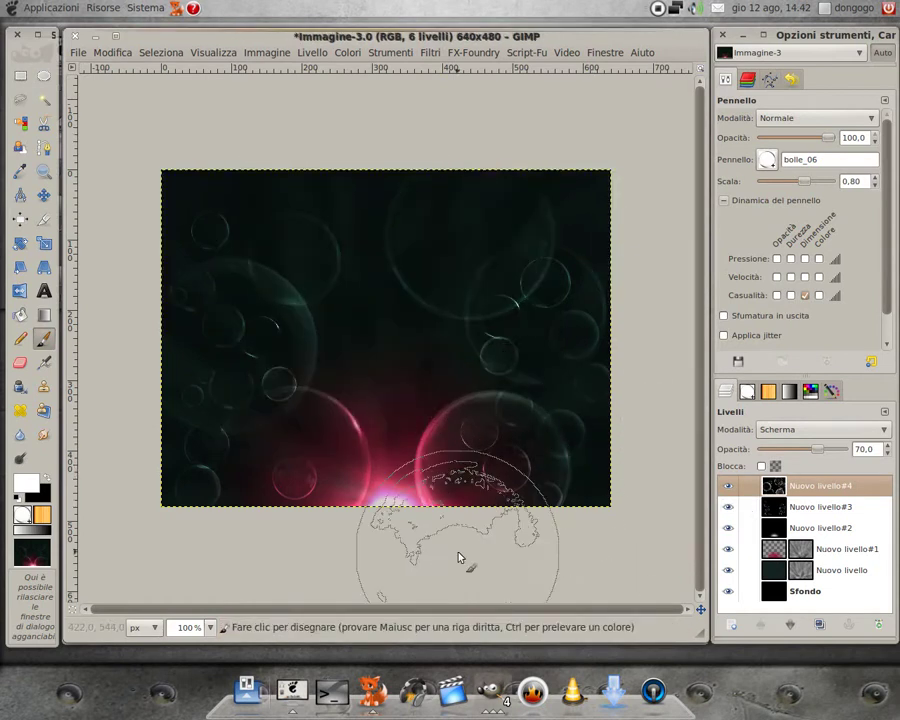
Add transparent layer Nuovo livello#5 above Nuovo livello#2, undoing an accidental black layer
{"action": "left_click", "coordinate": [747, 527]}
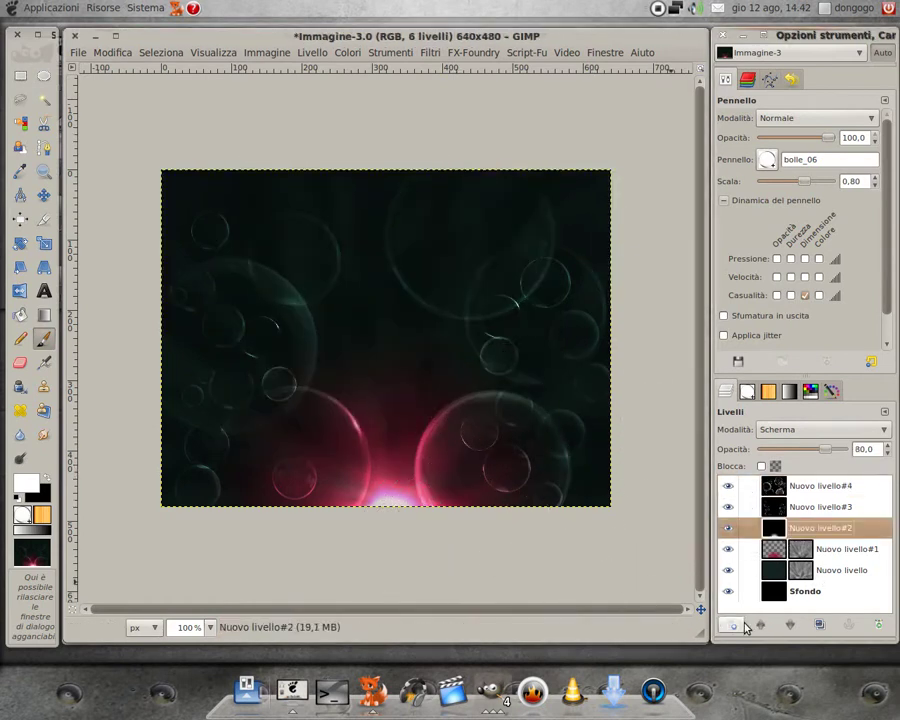
{"action": "left_click", "coordinate": [736, 626]}
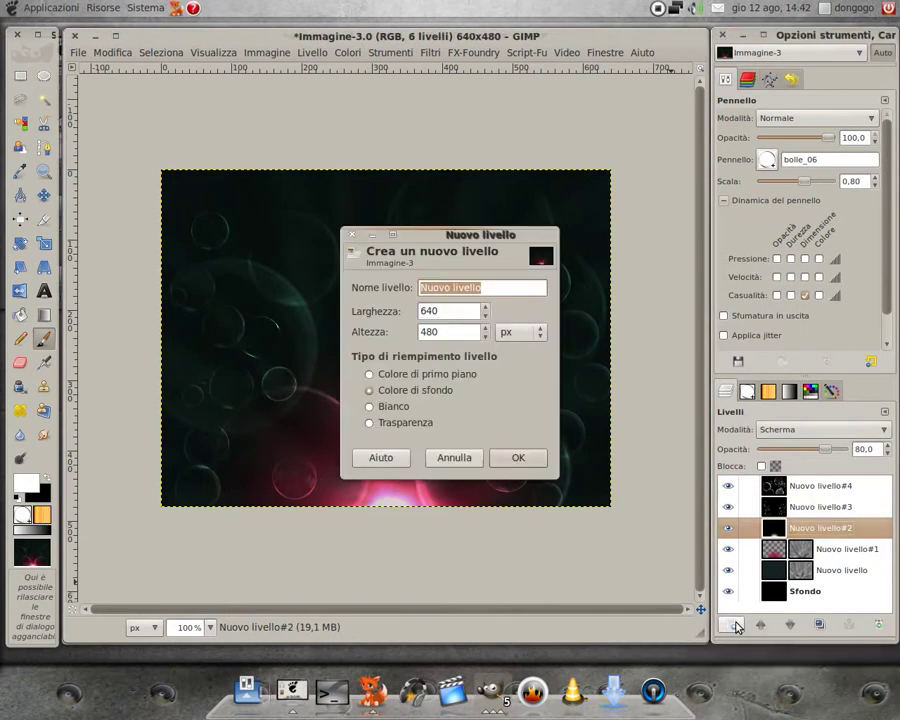
{"action": "left_click", "coordinate": [522, 459]}
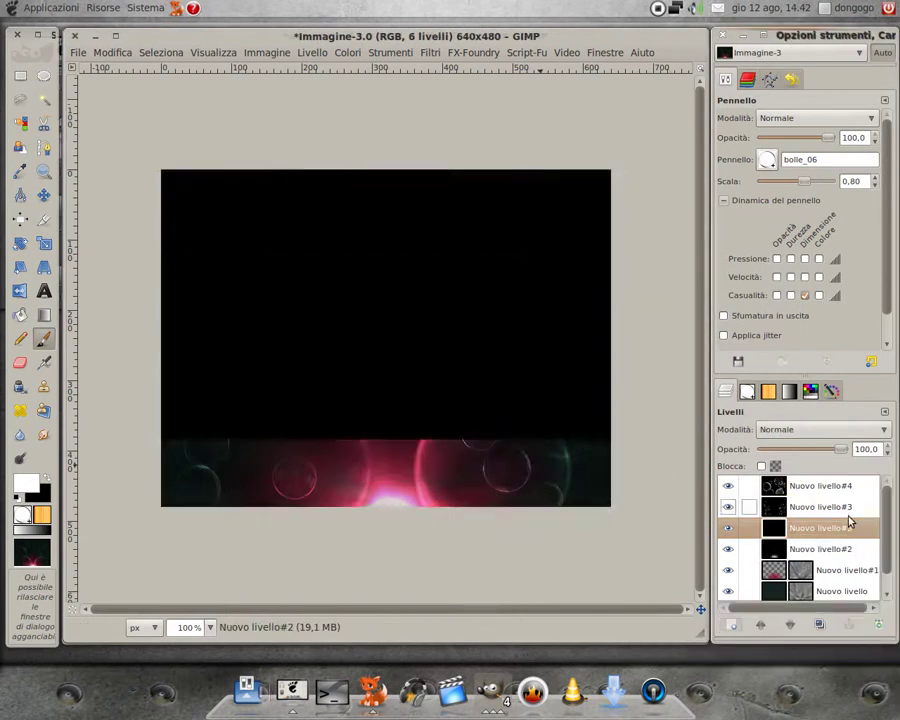
{"action": "key", "text": "ctrl+z"}
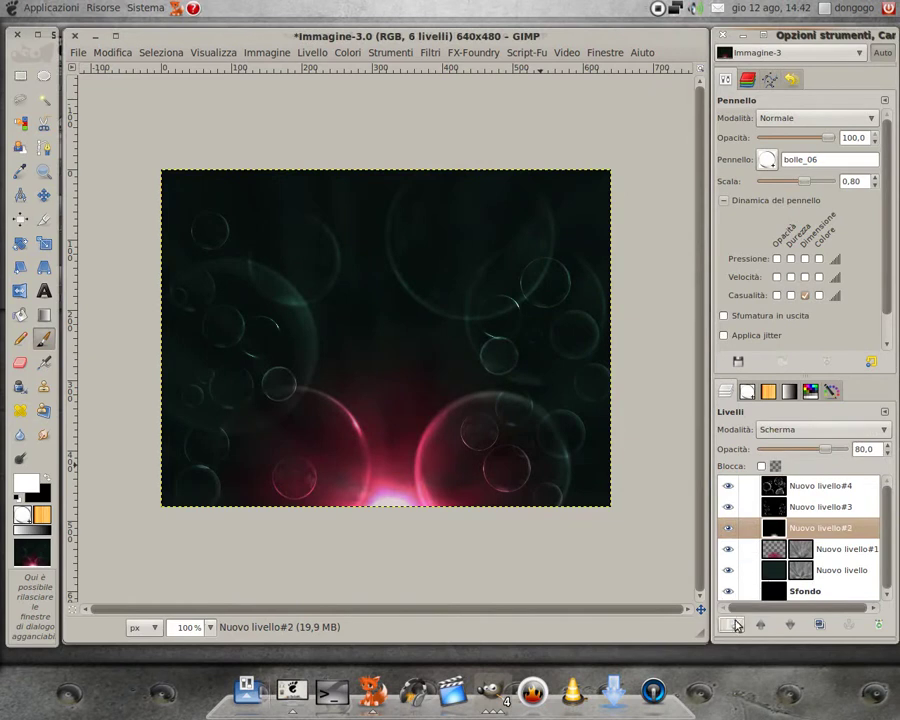
{"action": "left_click", "coordinate": [733, 625]}
{"action": "left_click", "coordinate": [405, 423]}
{"action": "left_click", "coordinate": [522, 457]}
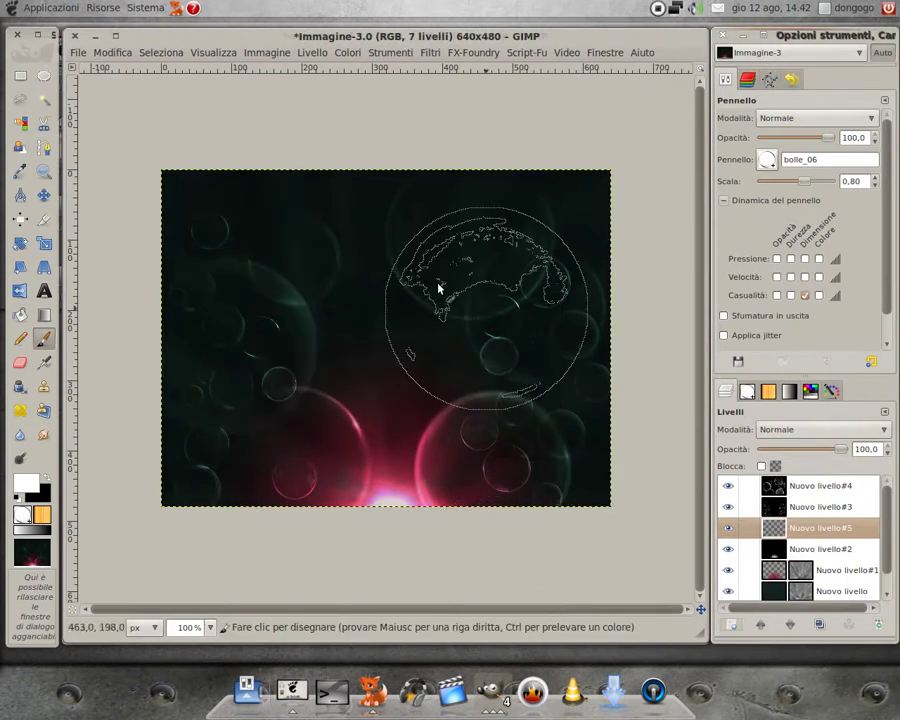
Select the Immagine-copia brush and set the paintbrush opacity to 15
{"action": "scroll", "coordinate": [875, 232], "scroll_direction": "up", "scroll_amount": 5}
{"action": "left_click", "coordinate": [766, 185]}
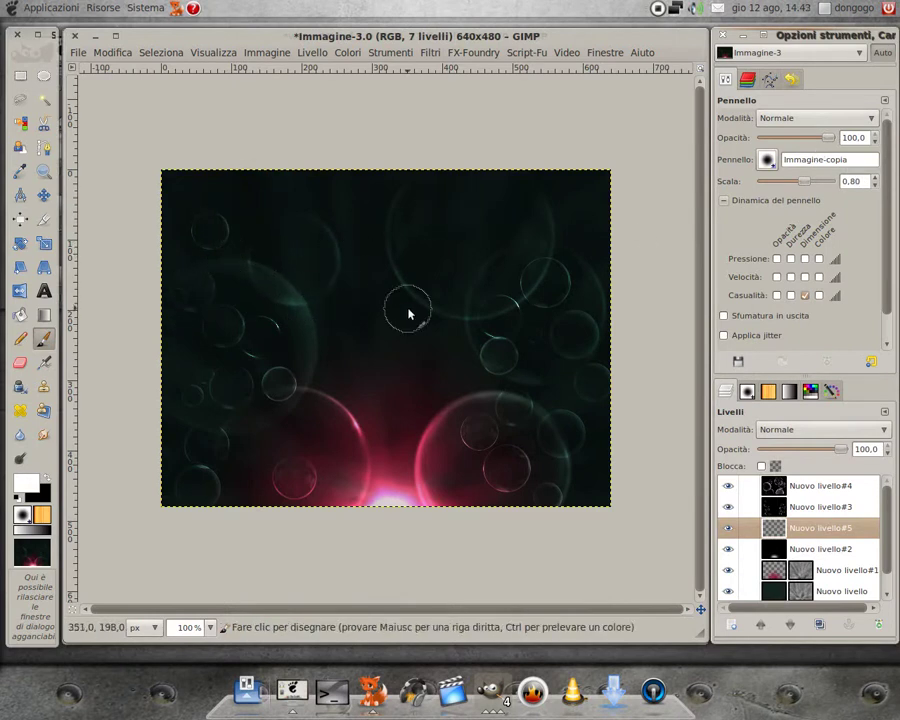
{"action": "scroll", "coordinate": [320, 290], "scroll_direction": "up", "scroll_amount": 2}
{"action": "scroll", "coordinate": [320, 290], "scroll_direction": "up", "scroll_amount": 1}
{"action": "scroll", "coordinate": [320, 290], "scroll_direction": "down", "scroll_amount": 2}
{"action": "scroll", "coordinate": [320, 290], "scroll_direction": "down", "scroll_amount": 1}
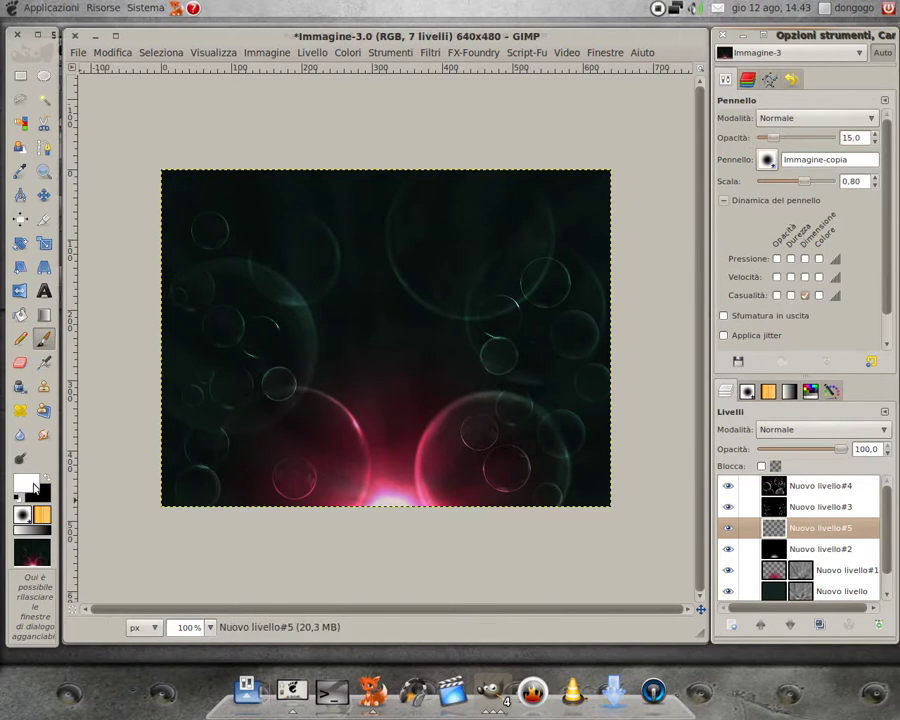
Set the foreground colour to dark blue 0c125c
{"action": "left_click", "coordinate": [19, 490]}
{"action": "left_click", "coordinate": [516, 404]}
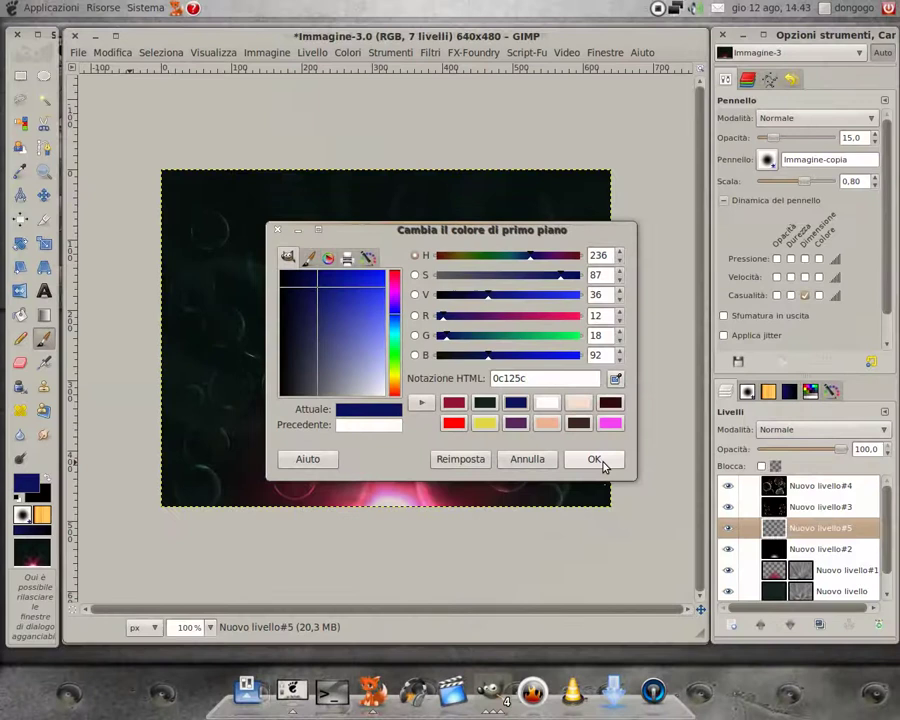
{"action": "left_click", "coordinate": [594, 459]}
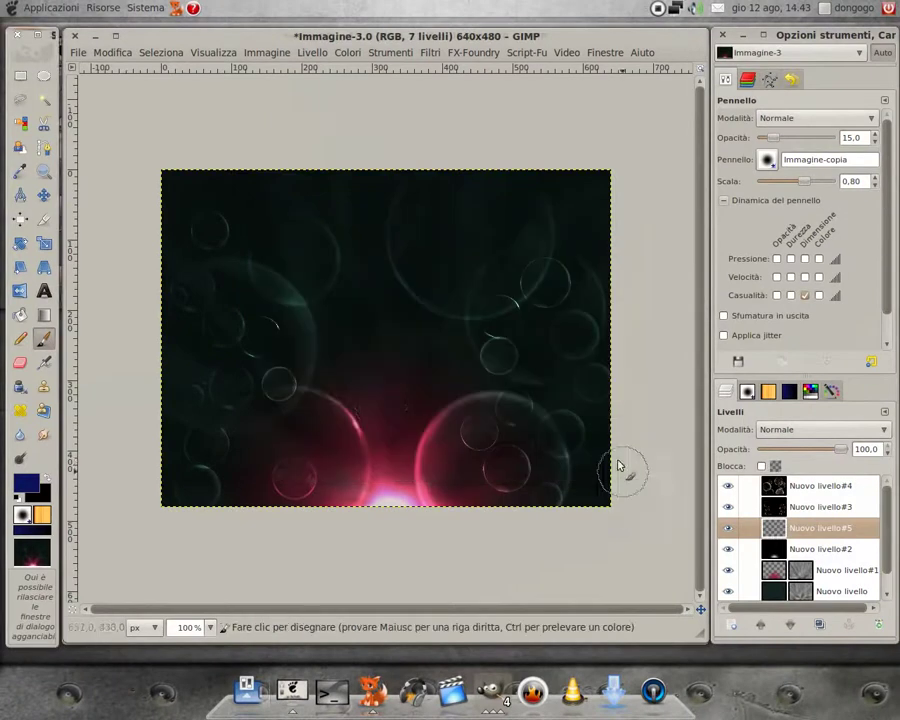
Zoom to 150% and paint small sparkle trails across the left and centre
{"action": "key", "text": "plus"}
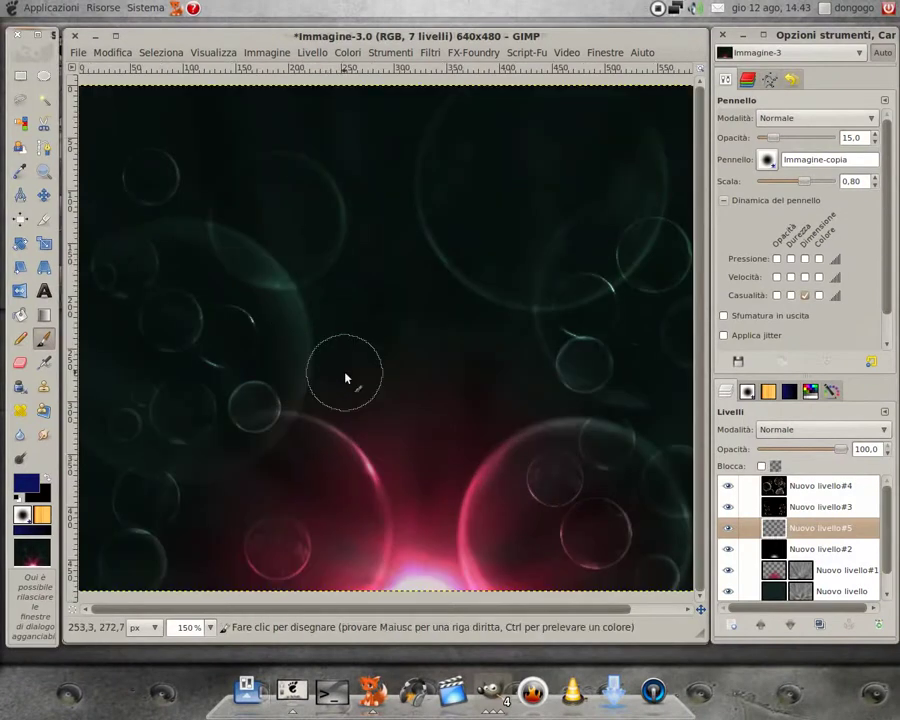
{"action": "key", "text": "minus"}
{"action": "key", "text": "plus"}
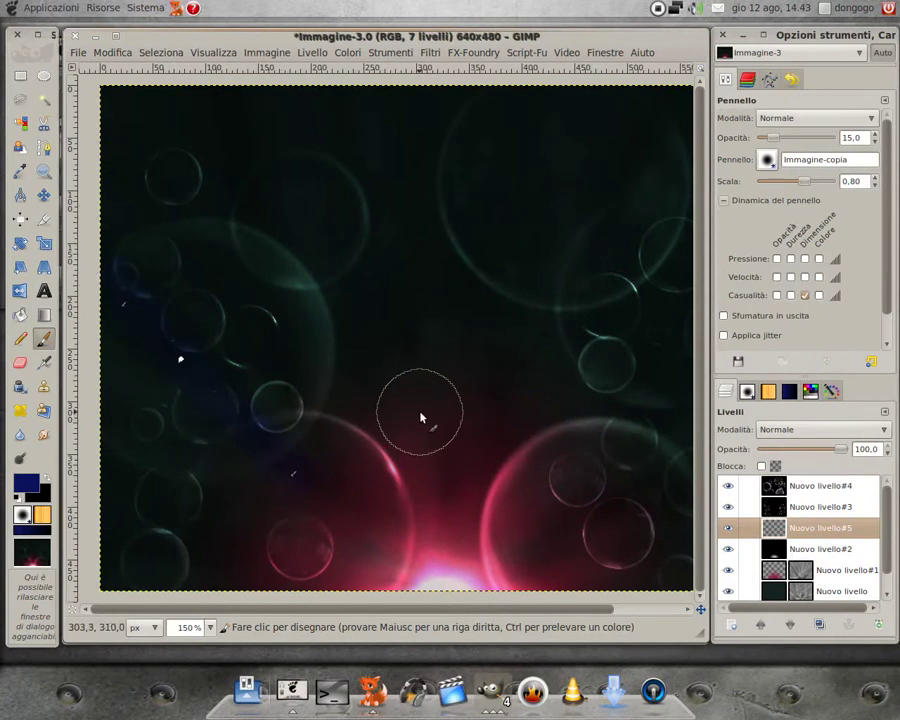
{"action": "left_click_drag", "start_coordinate": [378, 420], "coordinate": [305, 193]}
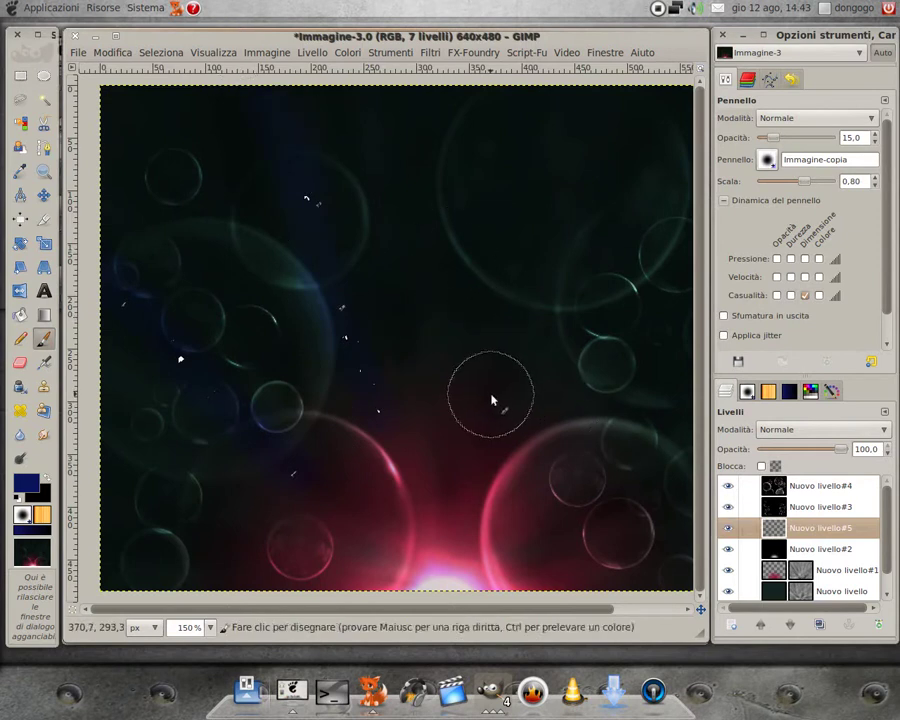
{"action": "scroll", "coordinate": [495, 388], "scroll_direction": "down", "scroll_amount": 1}
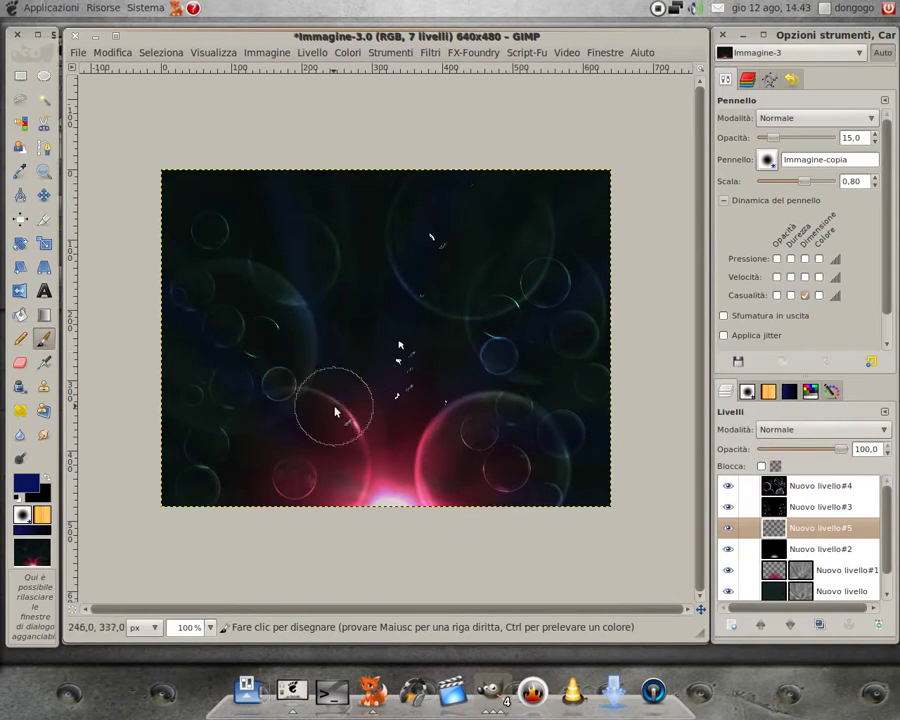
{"action": "left_click_drag", "start_coordinate": [313, 387], "coordinate": [183, 211]}
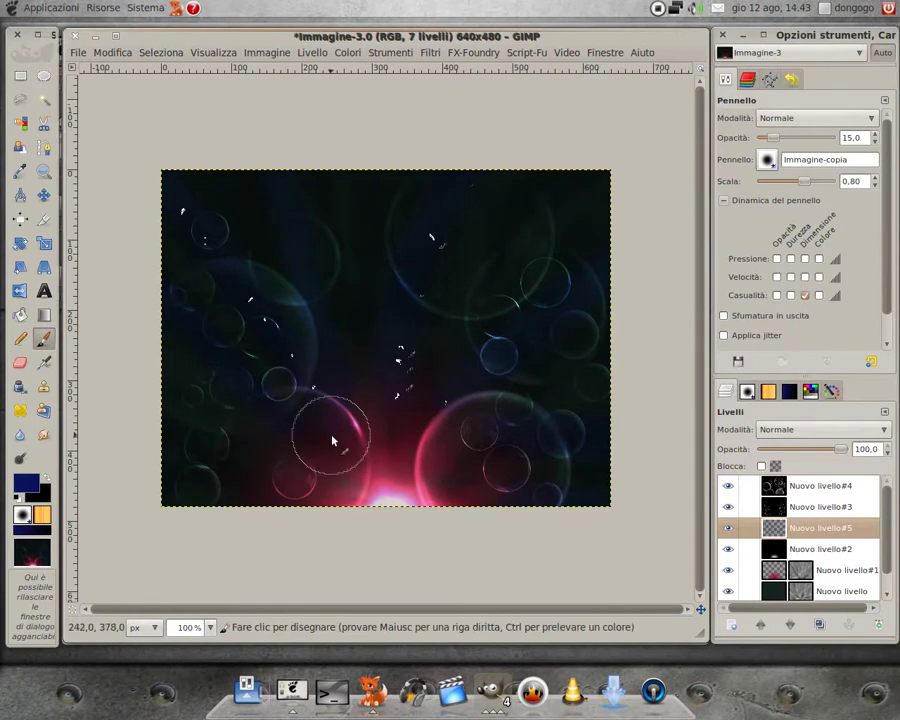
{"action": "left_click_drag", "start_coordinate": [271, 466], "coordinate": [185, 476]}
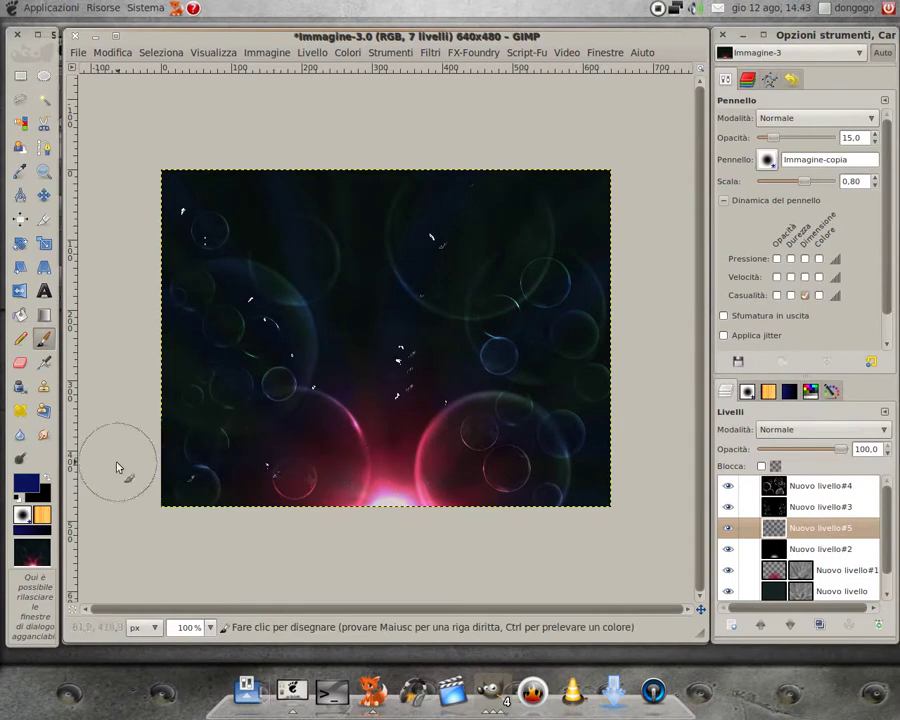
{"action": "mouse_move", "coordinate": [420, 366]}
{"action": "left_mouse_down"}
{"action": "mouse_move", "coordinate": [337, 413]}
{"action": "mouse_move", "coordinate": [215, 255]}
{"action": "left_mouse_up"}
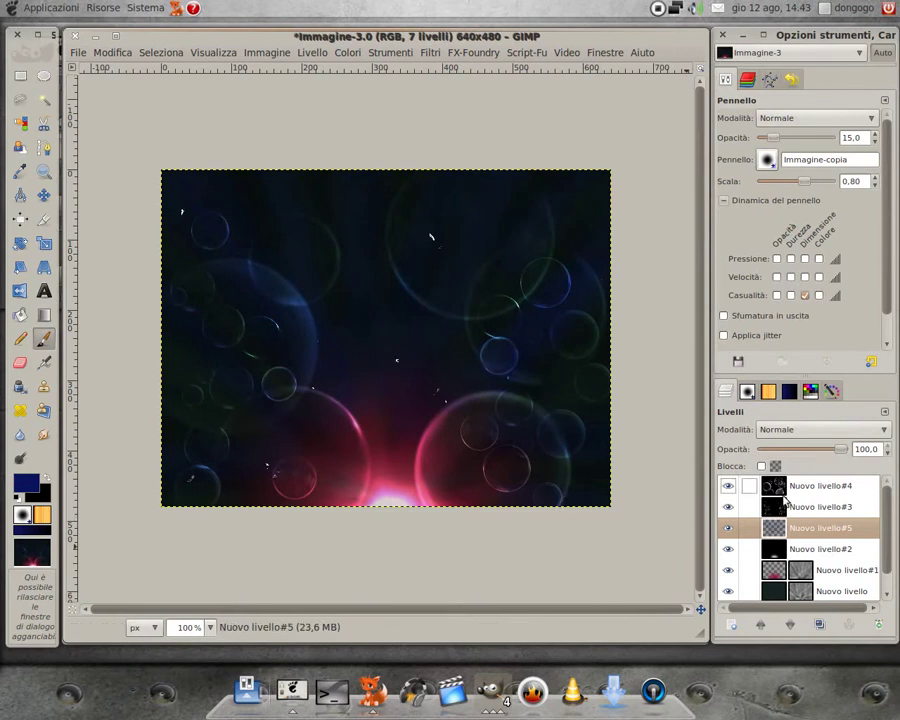
Add a white layer mask to the sparkle layer and fill it with Solid Noise
{"action": "right_click", "coordinate": [774, 520]}
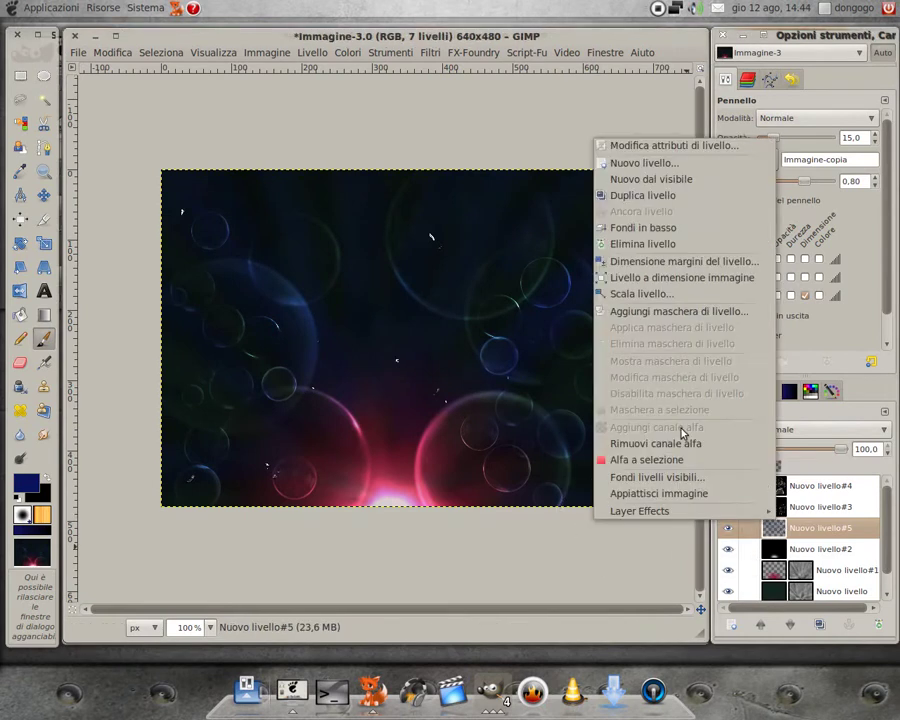
{"action": "left_click", "coordinate": [670, 317]}
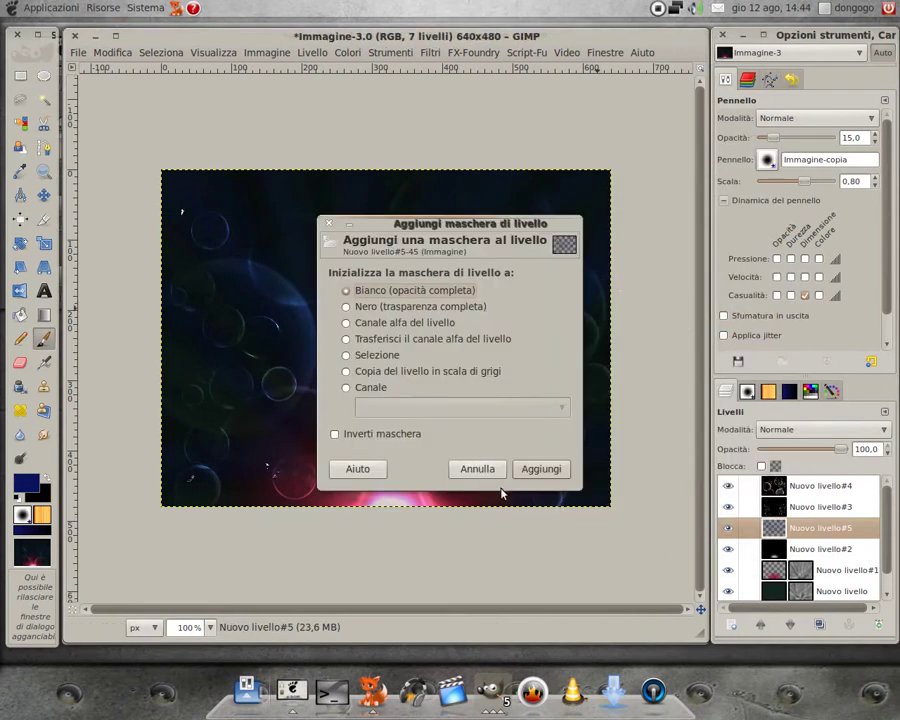
{"action": "left_click", "coordinate": [538, 466]}
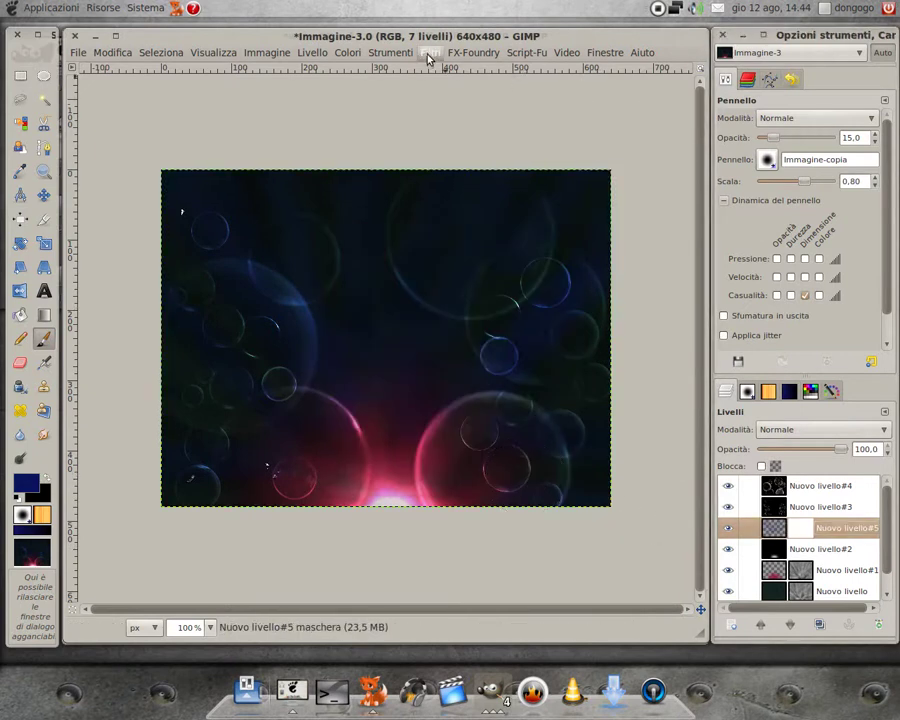
{"action": "left_click", "coordinate": [429, 52]}
{"action": "mouse_move", "coordinate": [540, 101]}
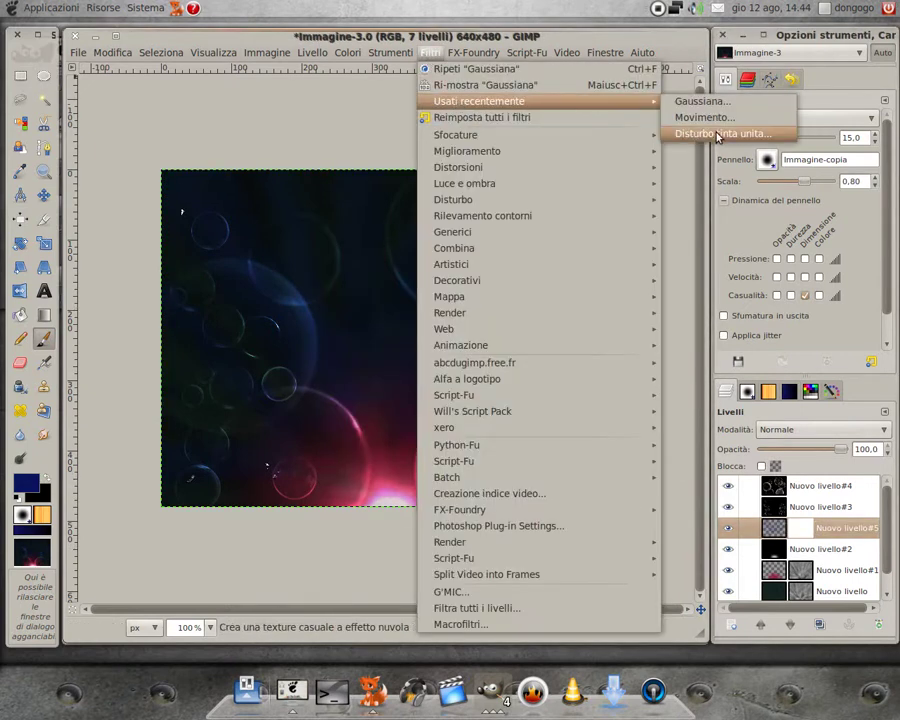
{"action": "left_click", "coordinate": [717, 137]}
{"action": "left_click", "coordinate": [543, 429]}
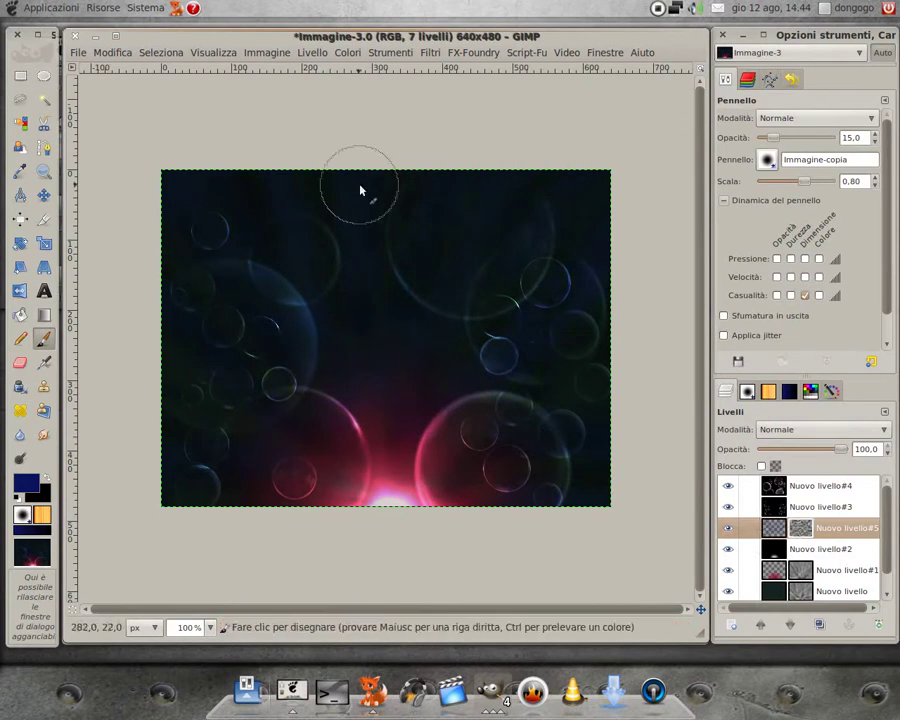
Apply a zoom Motion Blur to the noise mask
{"action": "left_click", "coordinate": [430, 53]}
{"action": "mouse_move", "coordinate": [479, 101]}
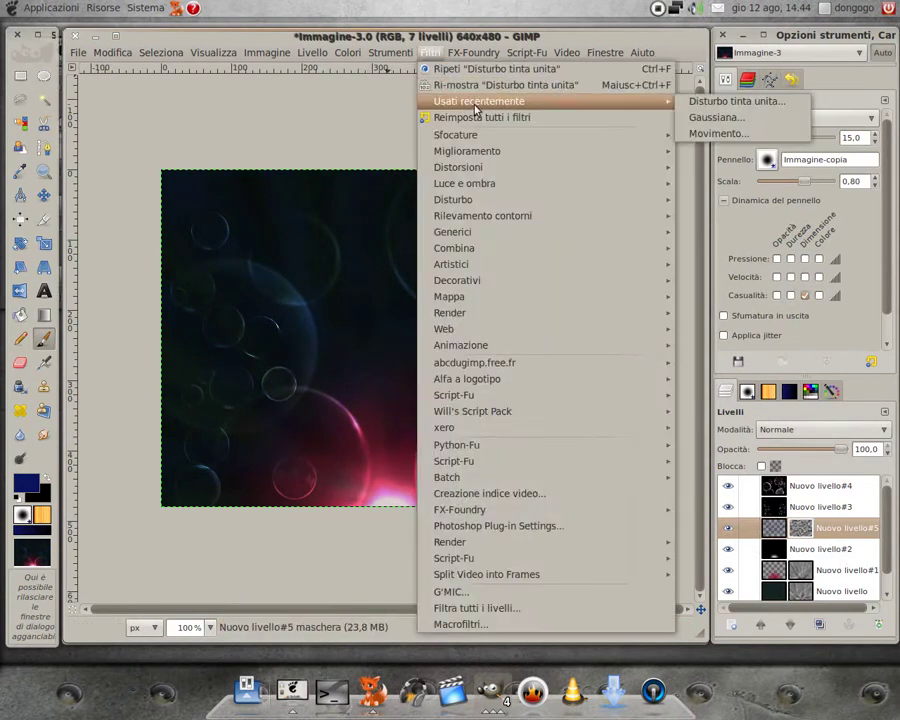
{"action": "left_click", "coordinate": [735, 134]}
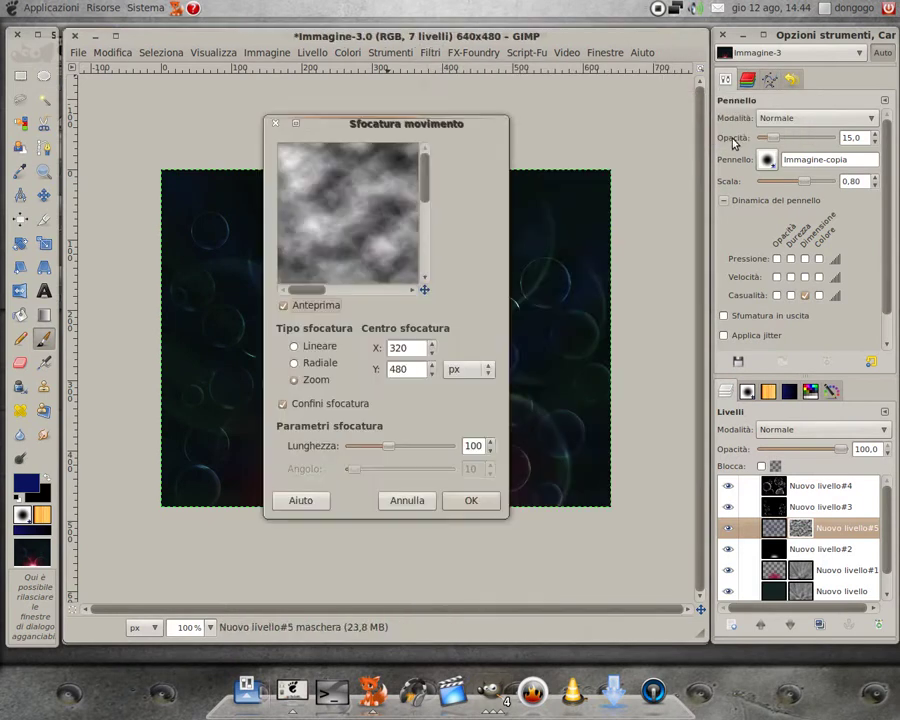
{"action": "left_click", "coordinate": [472, 502]}
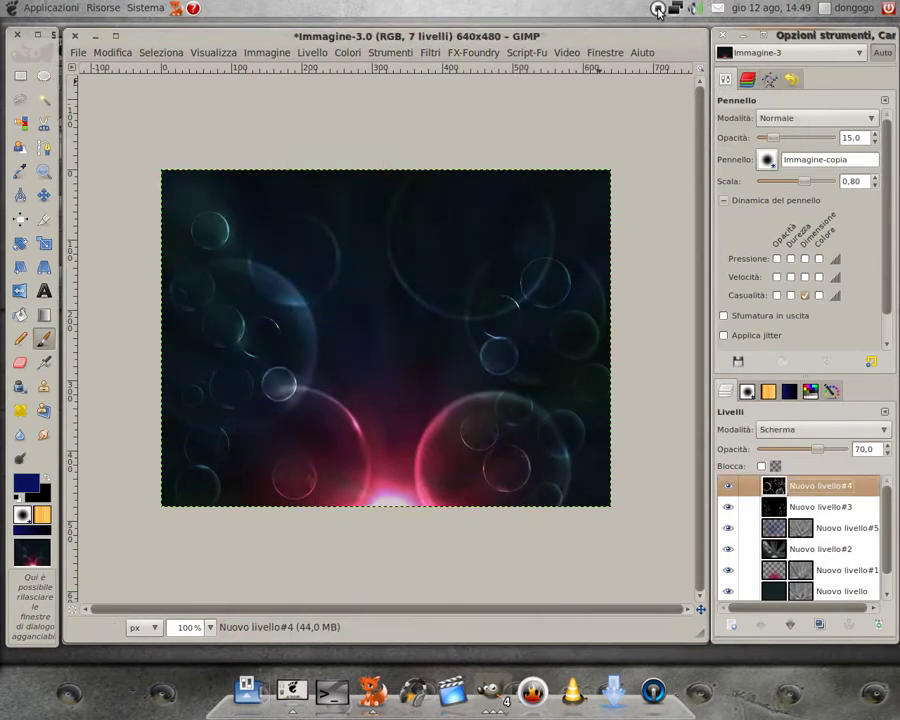
Add a black-filled top layer, Nuovo livello#6, set to Scherma (Dodge) blend mode
{"action": "left_click", "coordinate": [733, 622]}
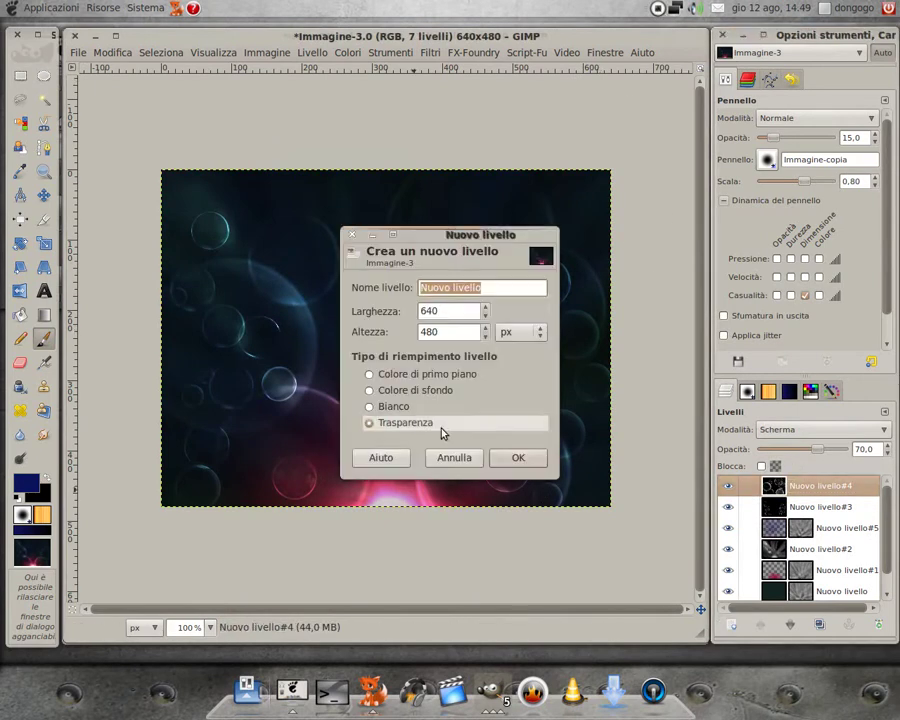
{"action": "left_click", "coordinate": [412, 391]}
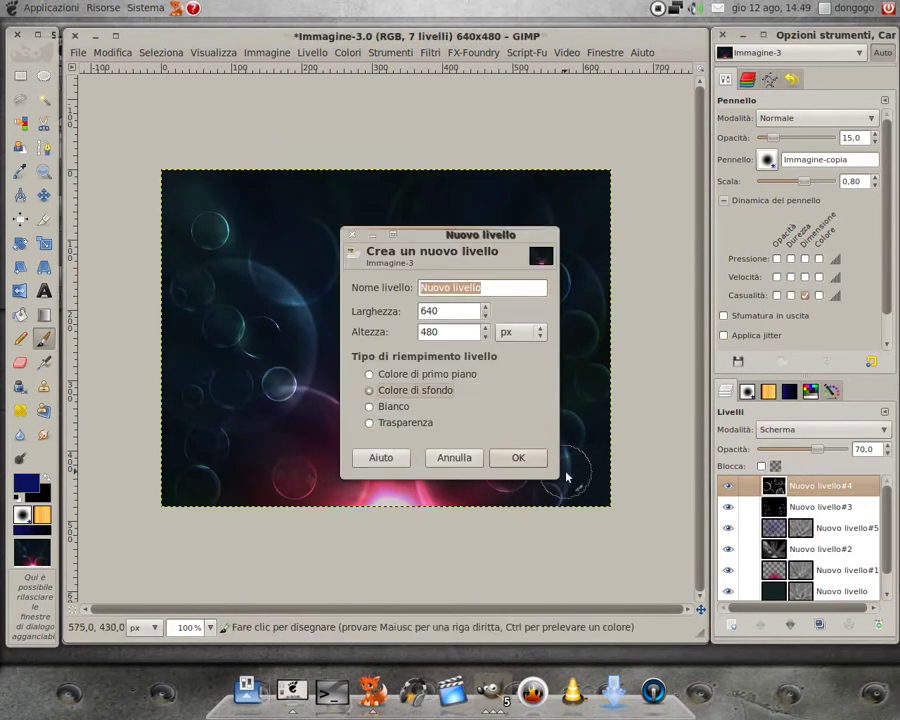
{"action": "left_click", "coordinate": [518, 457]}
{"action": "left_click", "coordinate": [787, 437]}
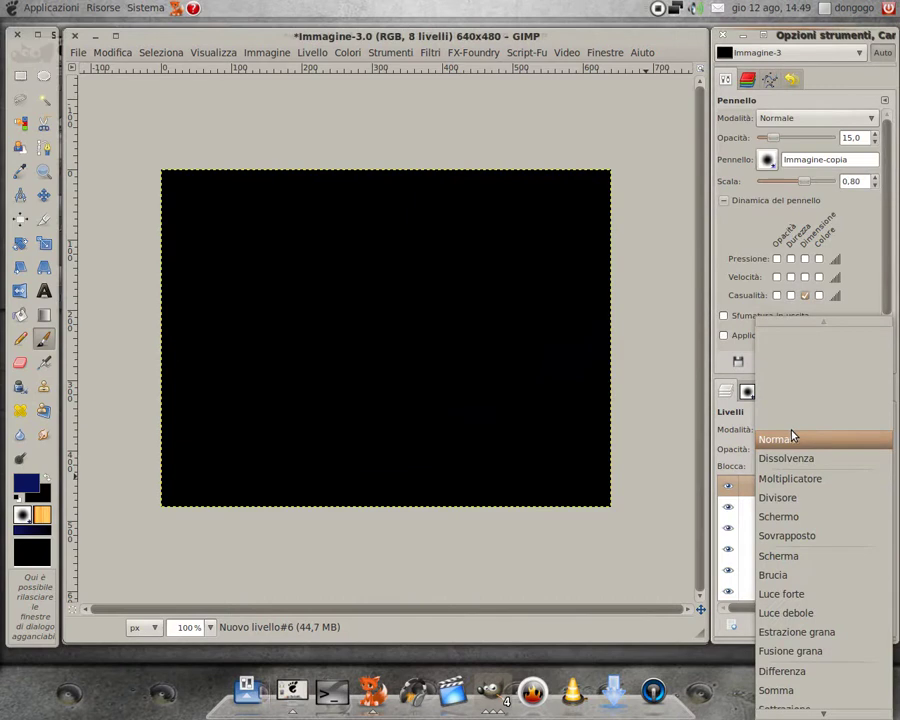
{"action": "left_click", "coordinate": [798, 556]}
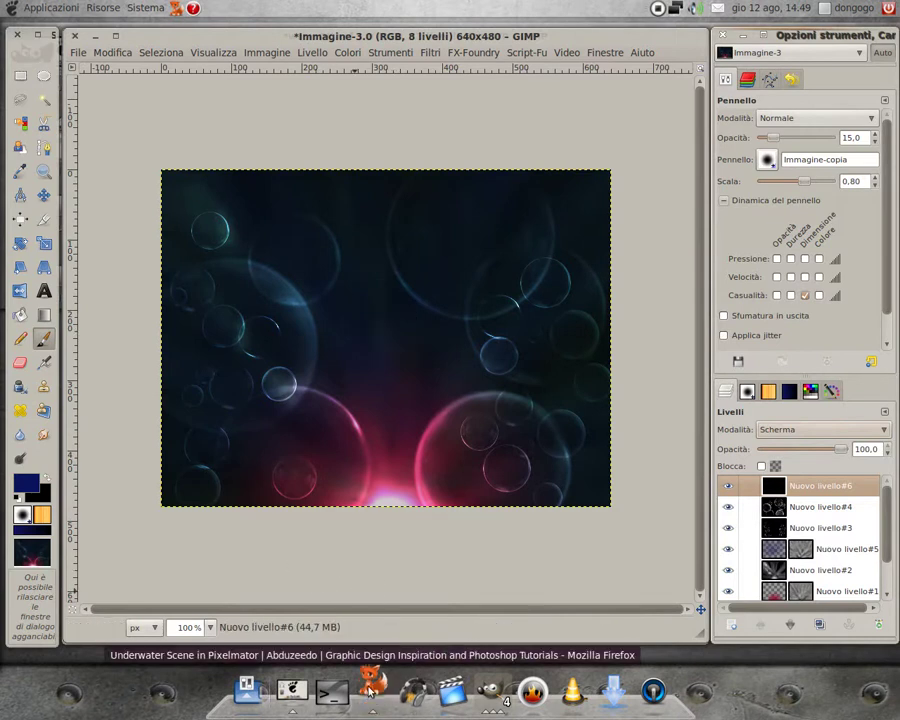
In Firefox, open the all-sizes page of the Water Splash photo on Flickr
{"action": "key", "text": "ctrl+alt+Left"}
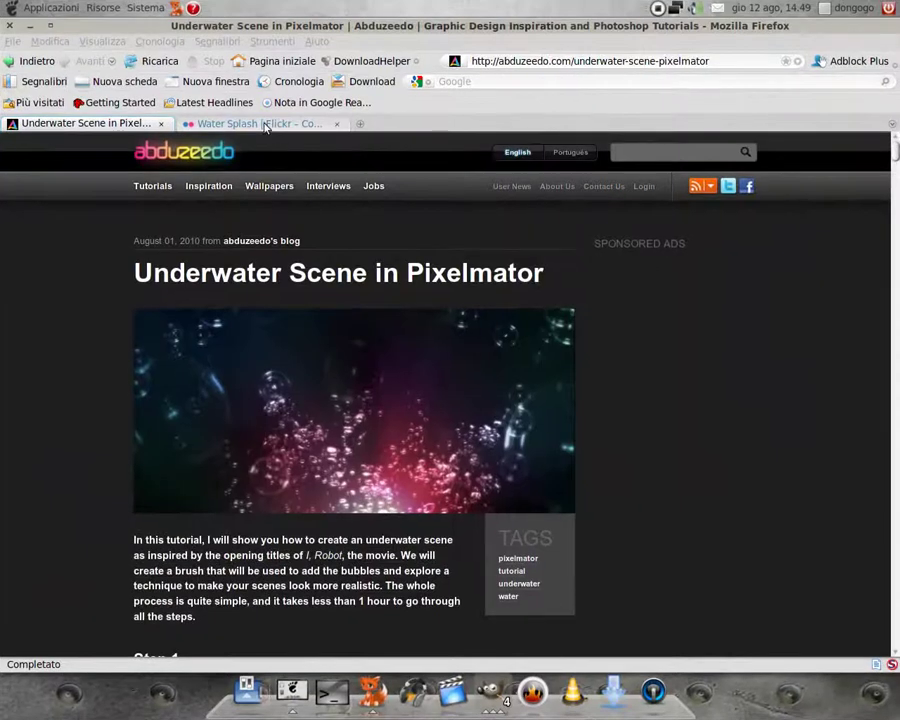
{"action": "left_click", "coordinate": [265, 124]}
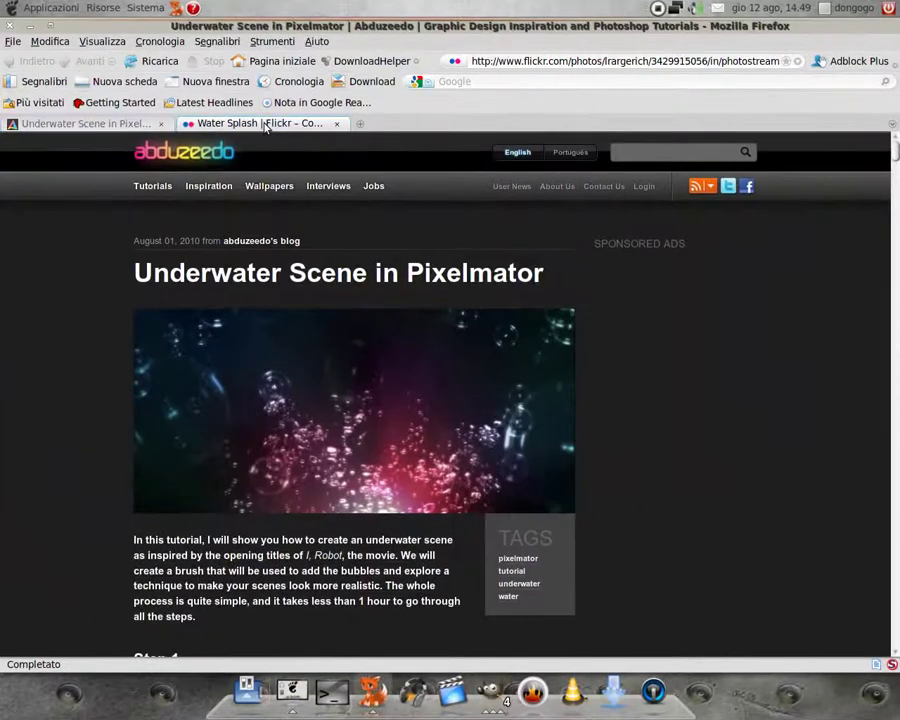
{"action": "scroll", "coordinate": [505, 325], "scroll_direction": "down", "scroll_amount": 3}
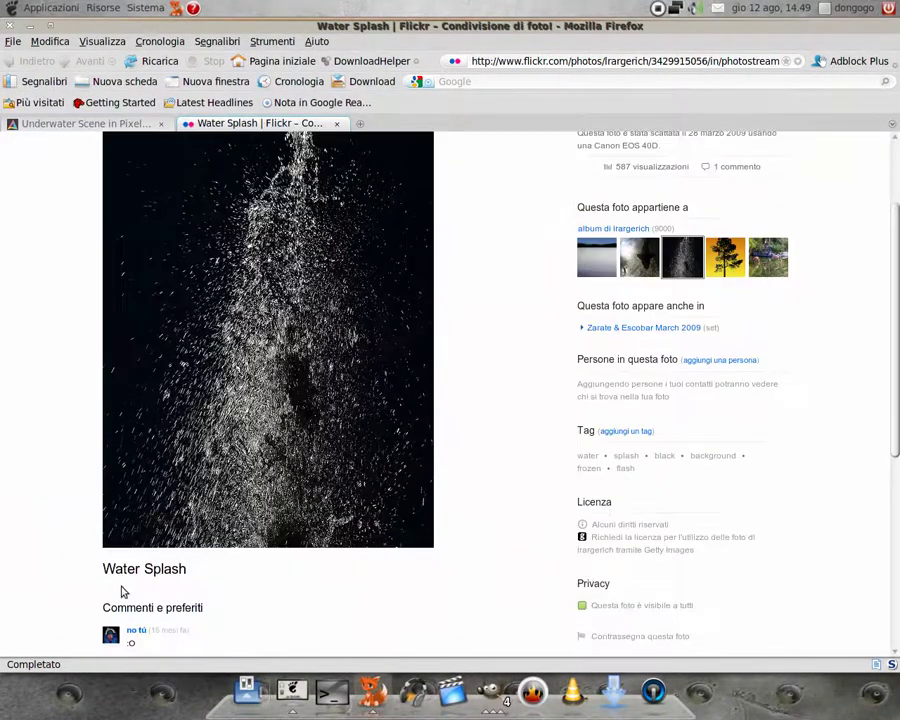
{"action": "scroll", "coordinate": [548, 447], "scroll_direction": "up", "scroll_amount": 3}
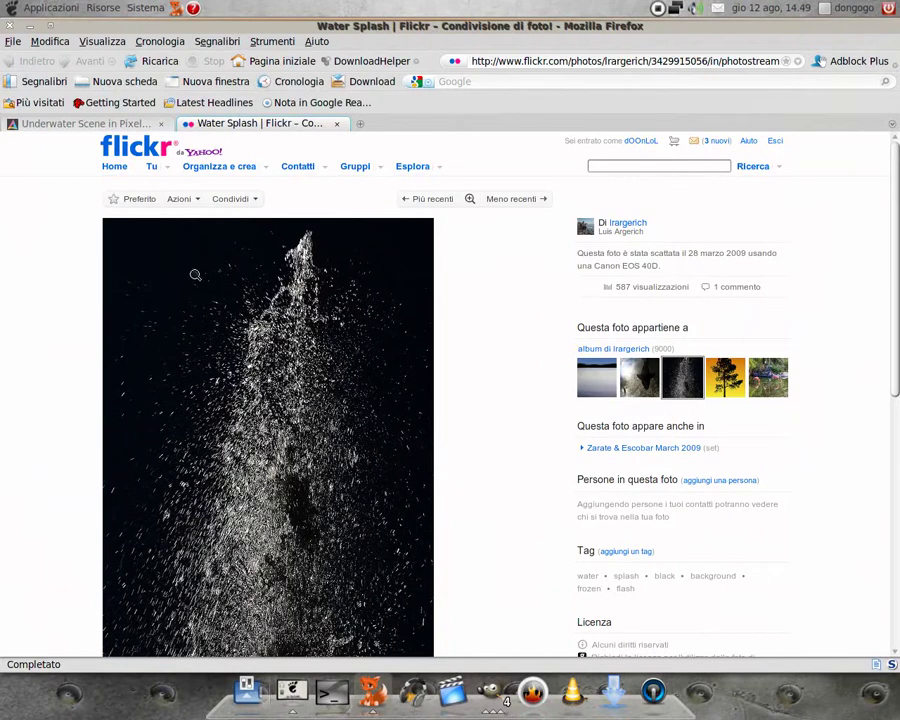
{"action": "left_click", "coordinate": [199, 202]}
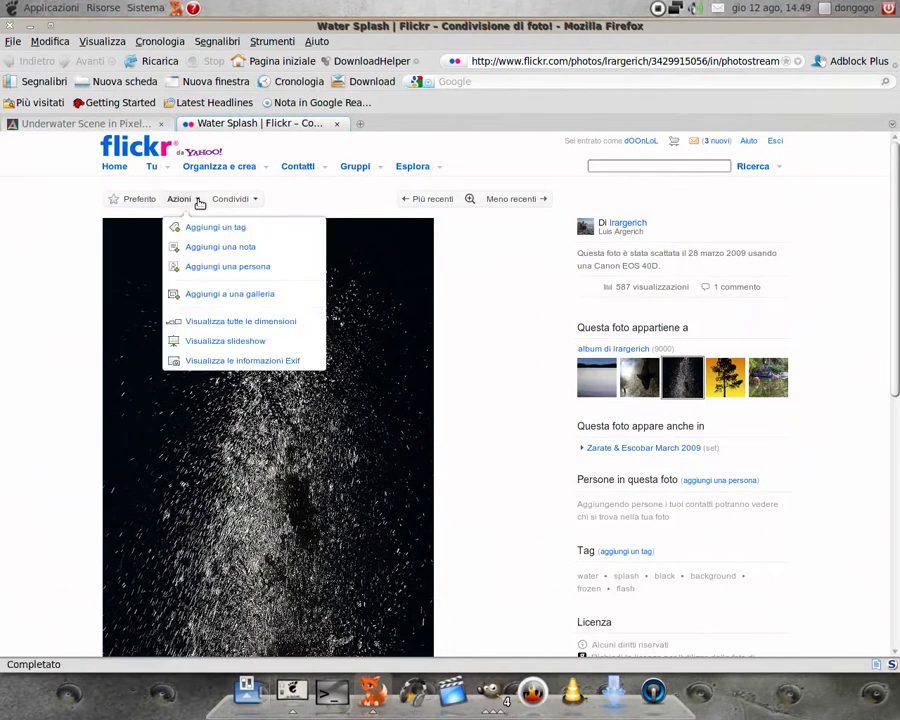
{"action": "left_click", "coordinate": [230, 323]}
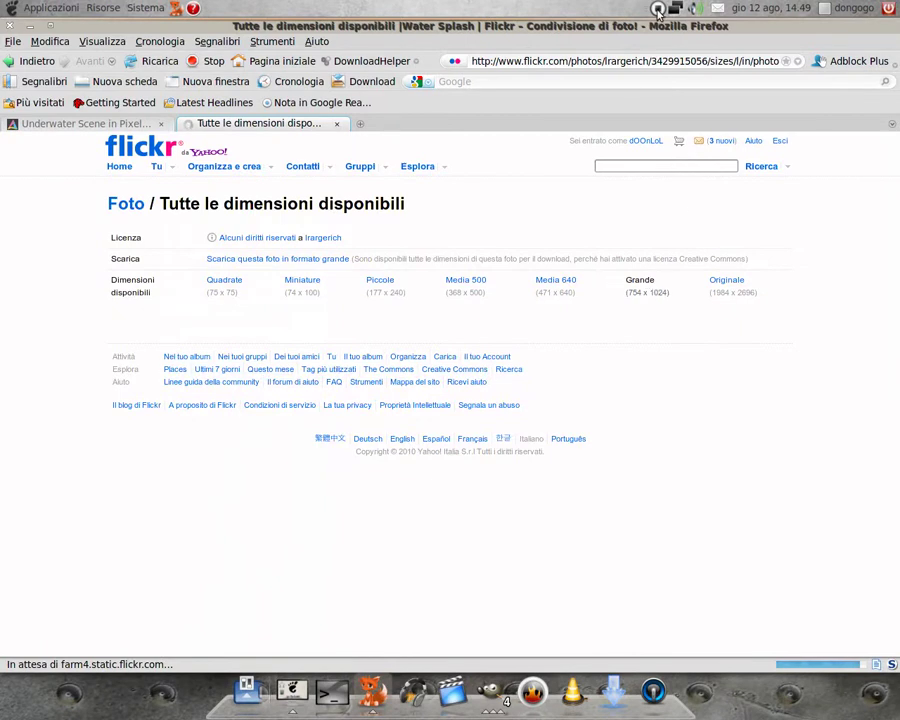
Copy the large 754 × 1024 splash image to the clipboard and return to GIMP
{"action": "scroll", "coordinate": [460, 300], "scroll_direction": "down", "scroll_amount": 3}
{"action": "scroll", "coordinate": [455, 333], "scroll_direction": "down", "scroll_amount": 2}
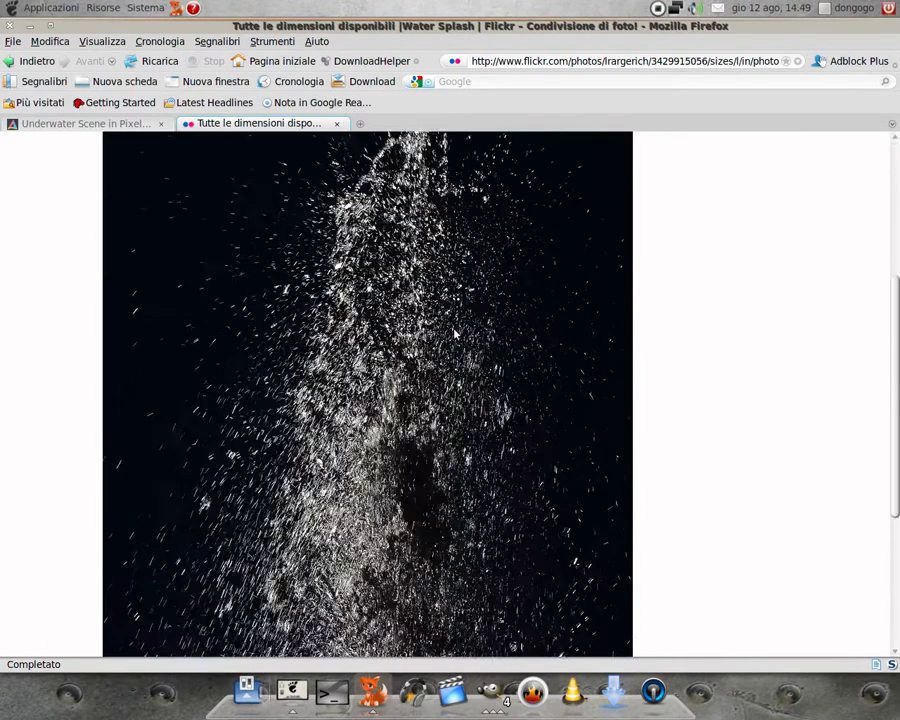
{"action": "scroll", "coordinate": [455, 335], "scroll_direction": "up", "scroll_amount": 4}
{"action": "right_click", "coordinate": [393, 385]}
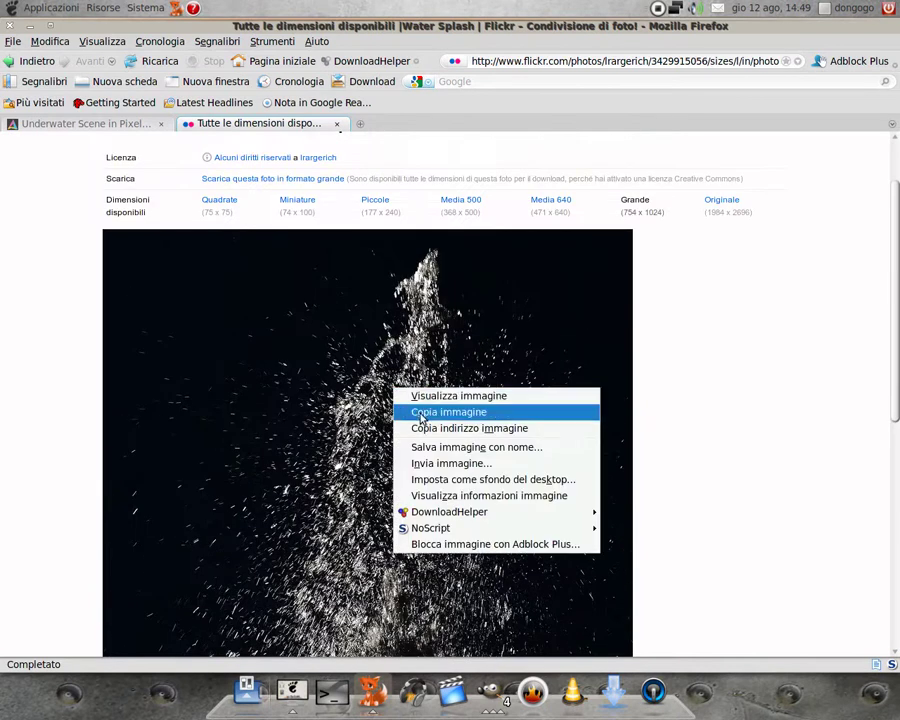
{"action": "left_click", "coordinate": [412, 410]}
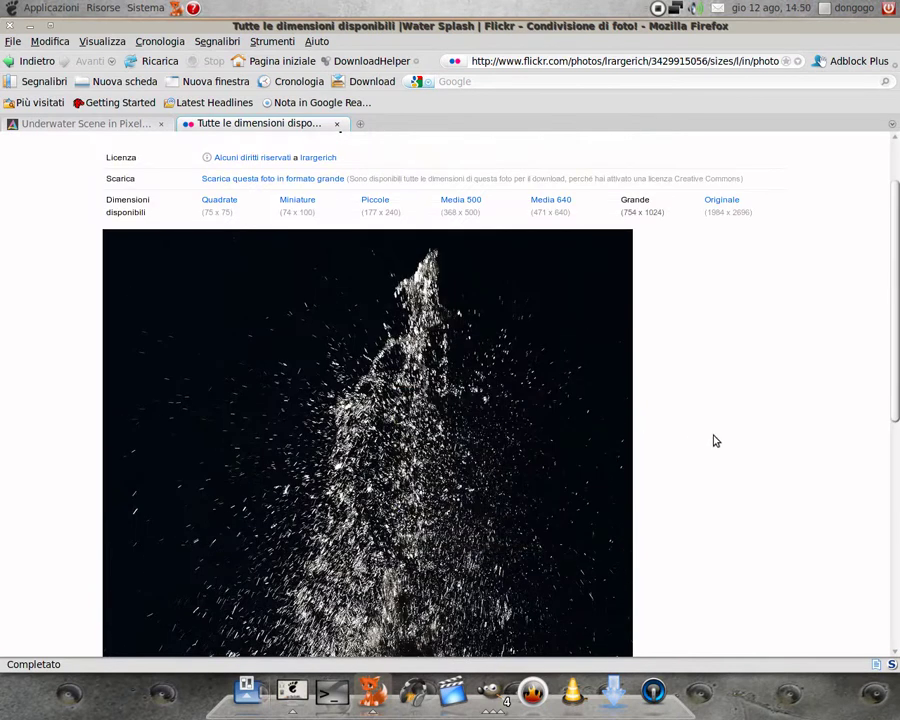
{"action": "key", "text": "ctrl+alt+Right"}
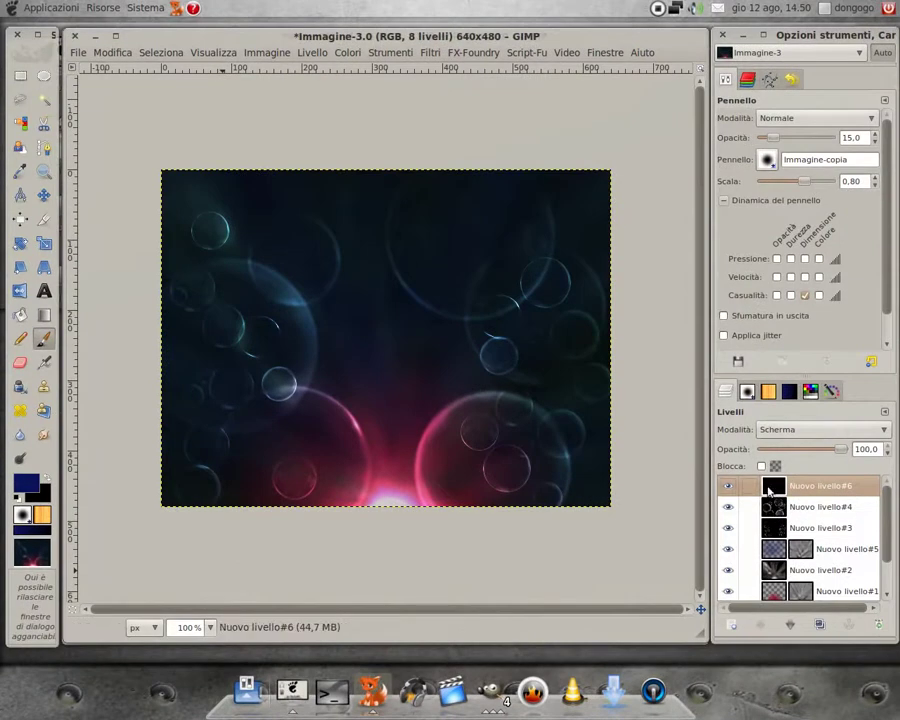
Paste the copied splash and anchor it onto Nuovo livello#6
{"action": "left_click", "coordinate": [114, 52]}
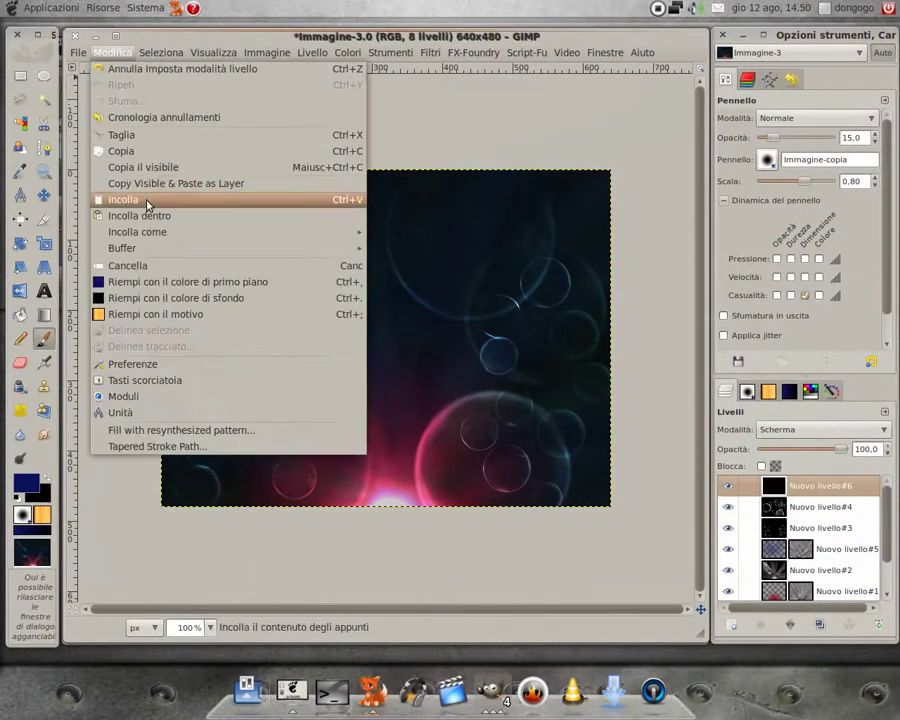
{"action": "left_click", "coordinate": [125, 199]}
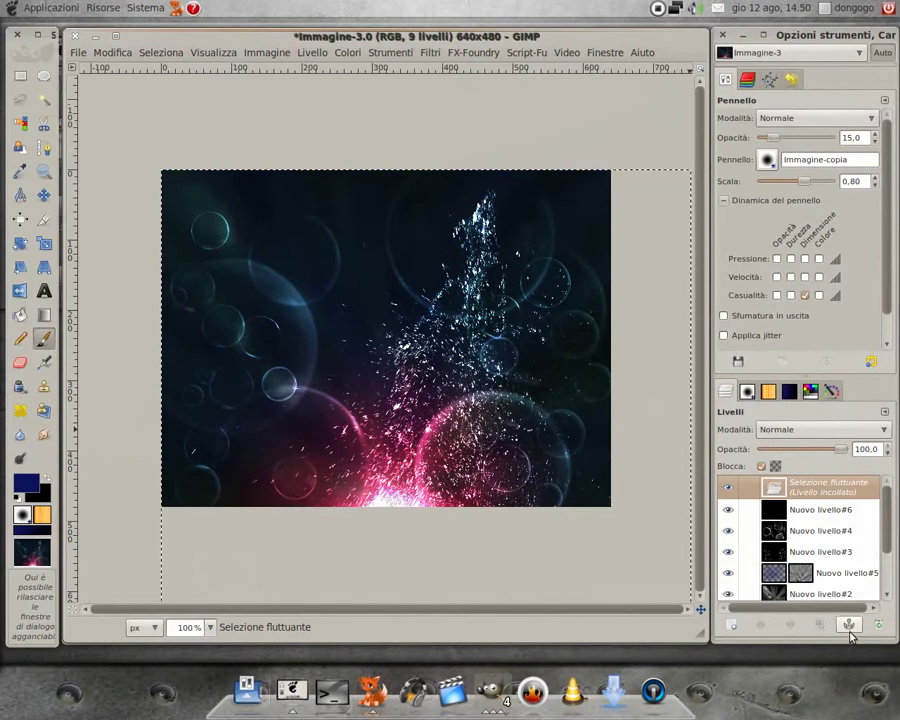
{"action": "left_click", "coordinate": [849, 624]}
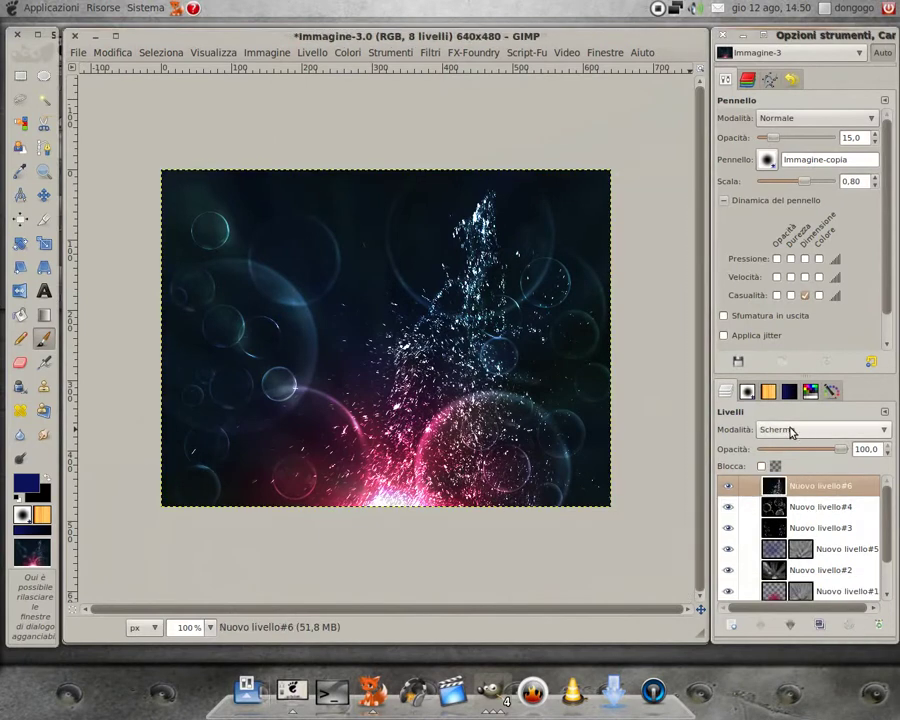
Shift the splash layer 75 px left and fit the layer to the image size
{"action": "left_click", "coordinate": [44, 195]}
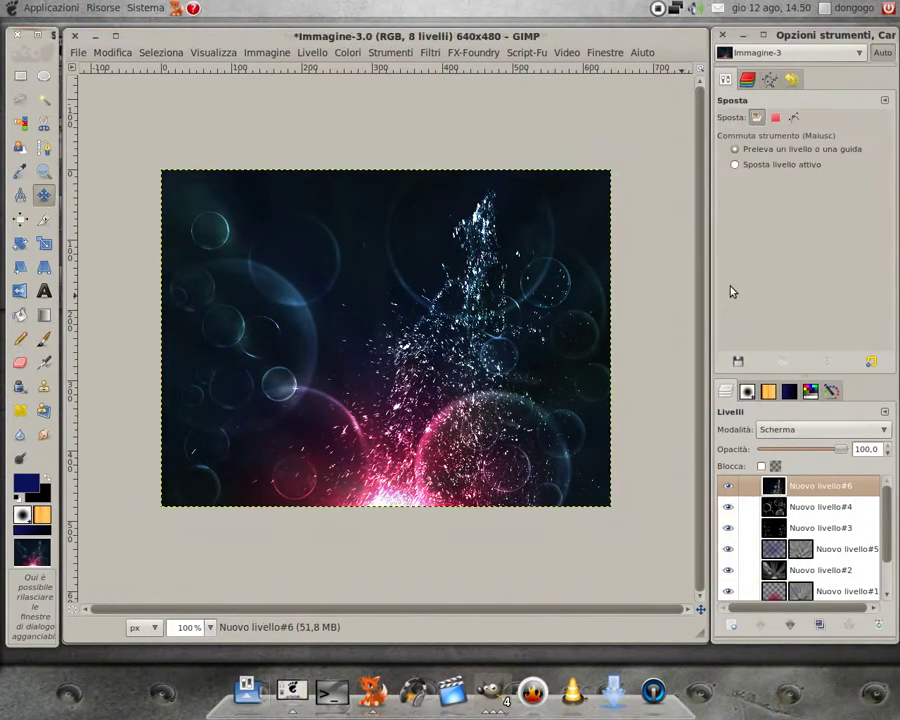
{"action": "left_click", "coordinate": [755, 165]}
{"action": "left_click_drag", "start_coordinate": [439, 410], "coordinate": [395, 409]}
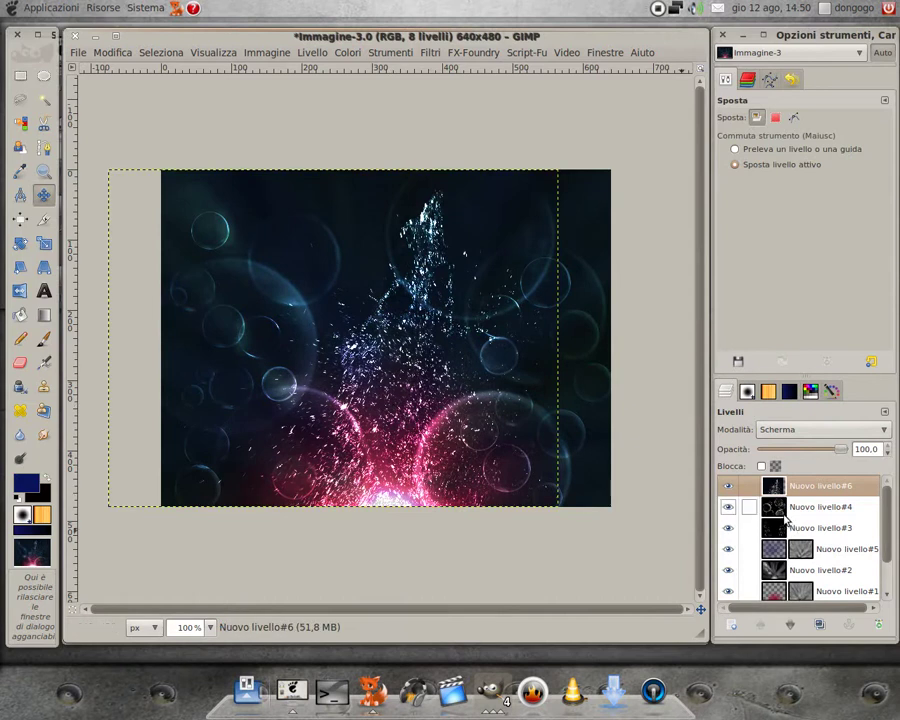
{"action": "left_click", "coordinate": [320, 54]}
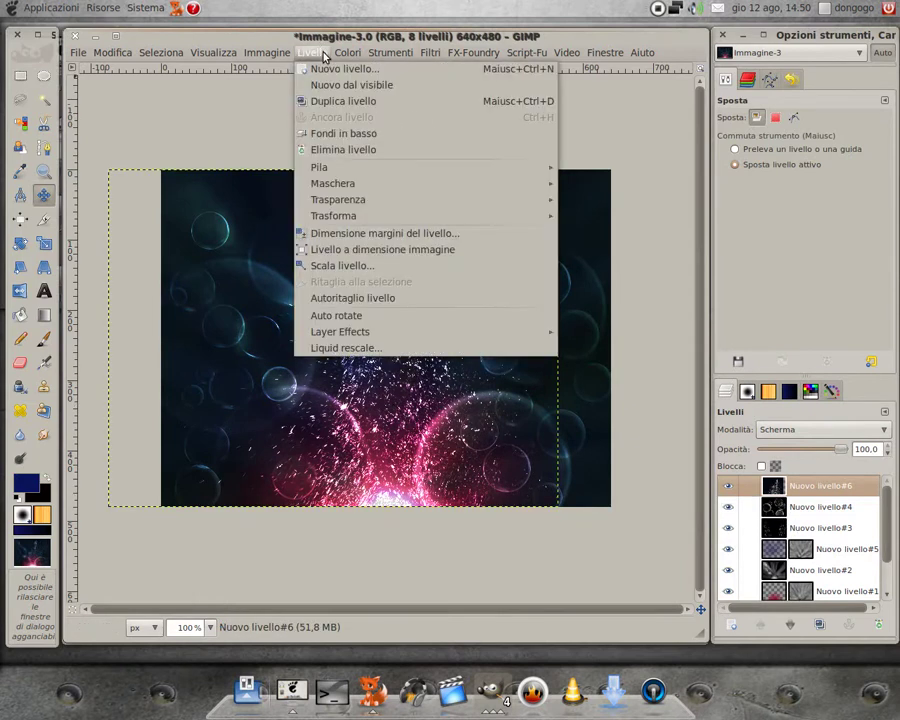
{"action": "left_click", "coordinate": [344, 250]}
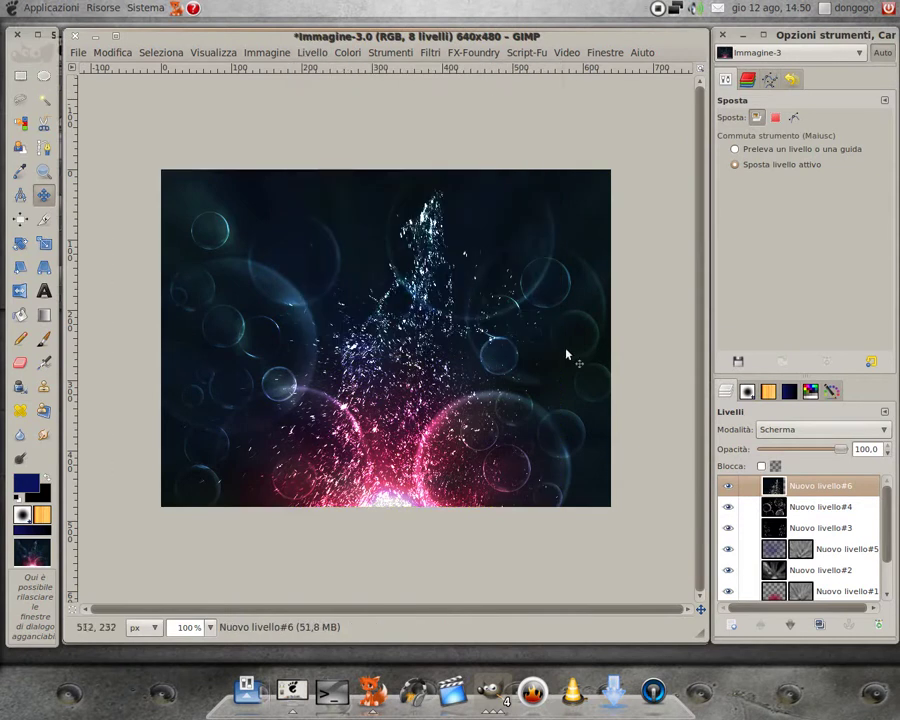
Create a Visibile layer from the visible image at 50 opacity
{"action": "right_click", "coordinate": [789, 490]}
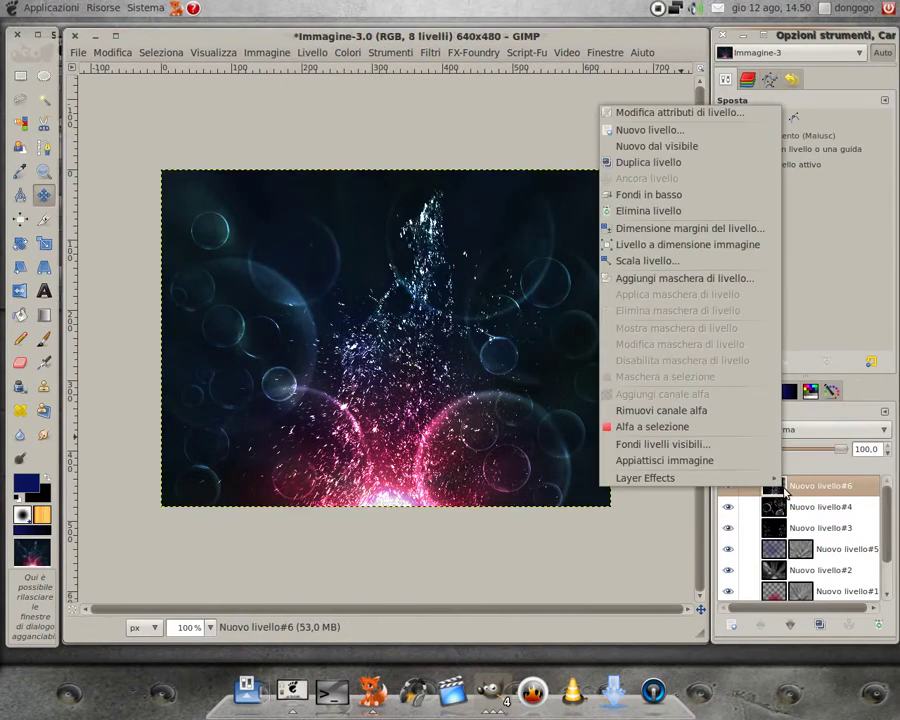
{"action": "left_click", "coordinate": [688, 146]}
{"action": "double_click", "coordinate": [879, 449]}
{"action": "key", "text": "Return"}
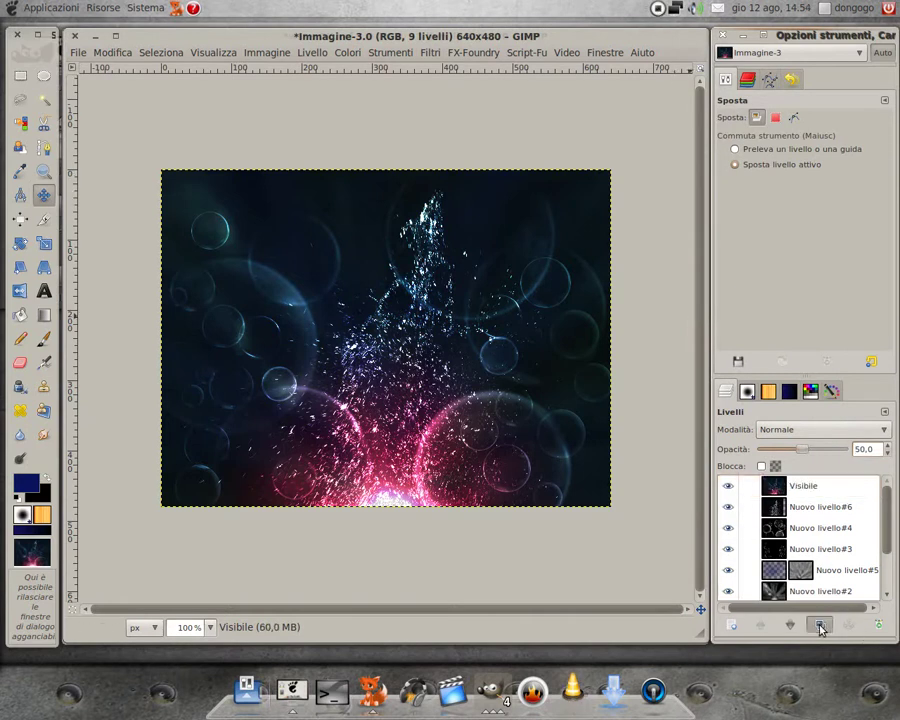
Duplicate the Visibile layer, then delete the Visibile - copia duplicate
{"action": "left_click", "coordinate": [819, 624]}
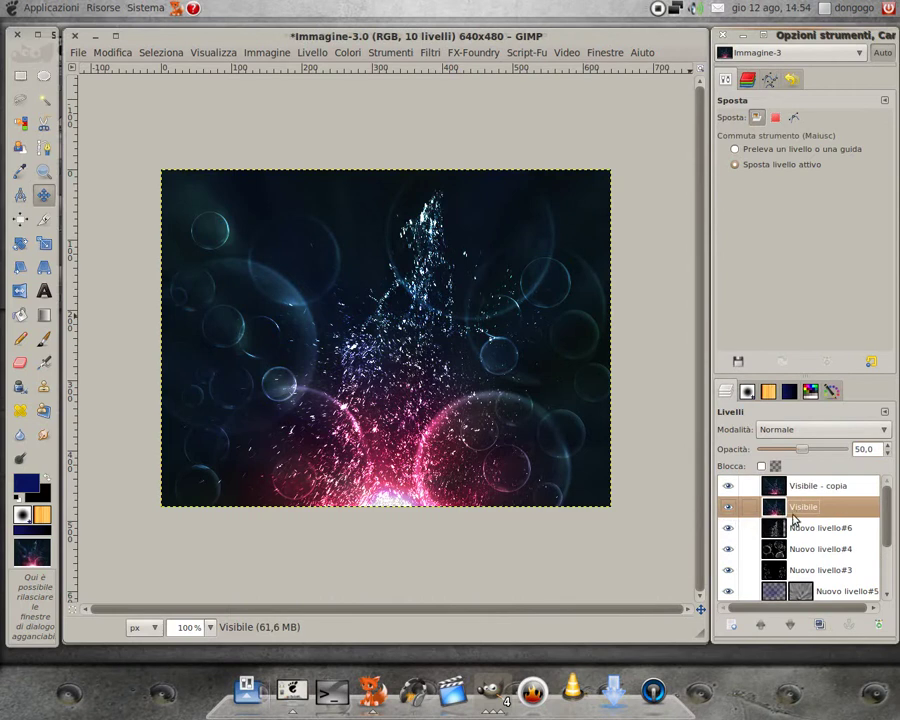
{"action": "left_click", "coordinate": [832, 494]}
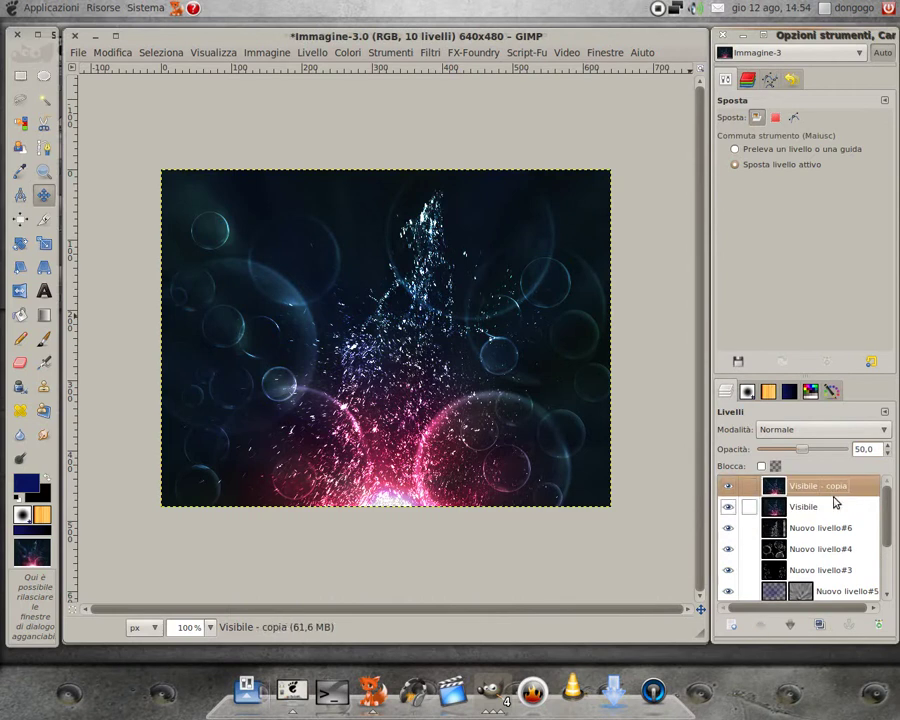
{"action": "left_click", "coordinate": [879, 624]}
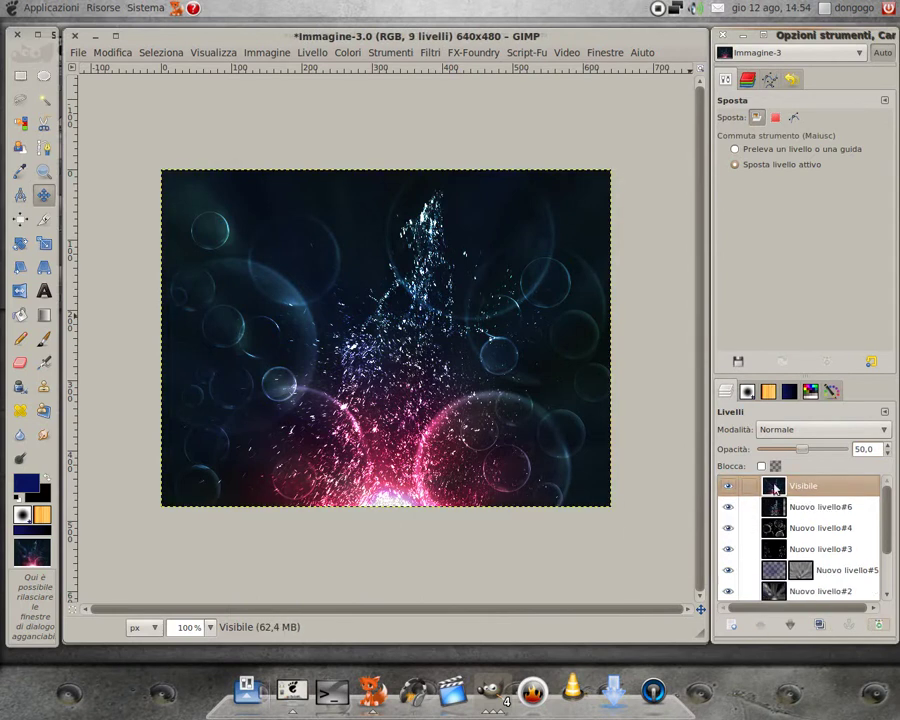
Apply a 20 px Gaussian blur to the Visibile layer
{"action": "left_click", "coordinate": [430, 52]}
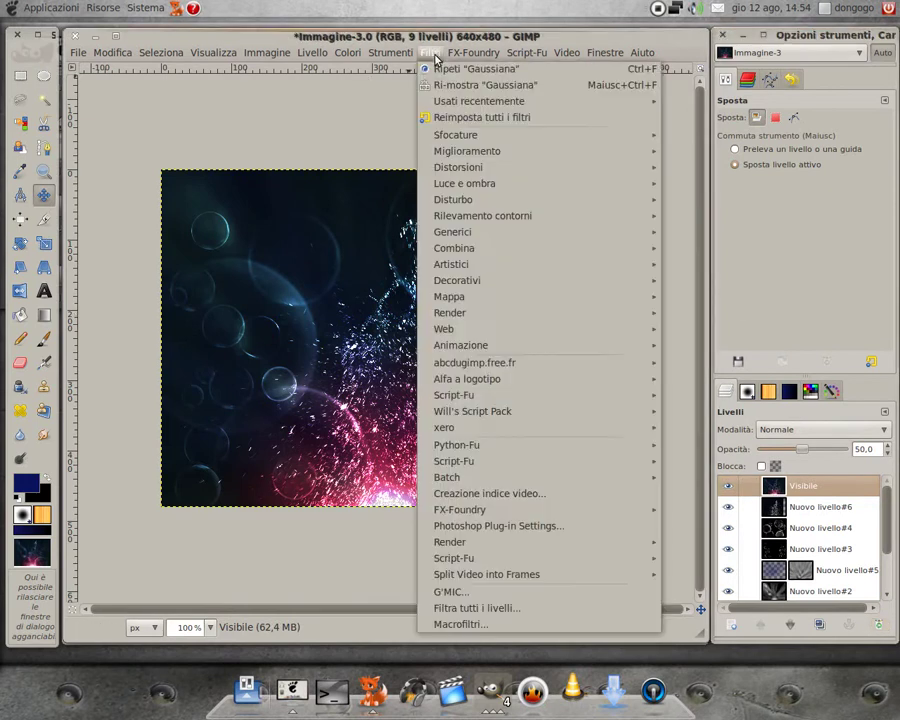
{"action": "left_click", "coordinate": [458, 85]}
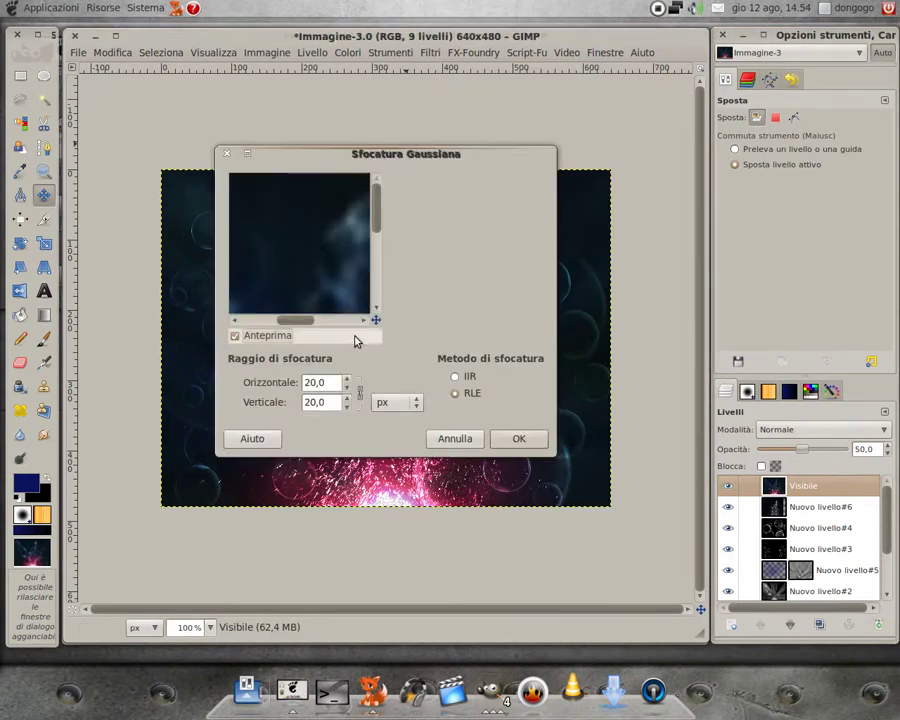
{"action": "left_click", "coordinate": [530, 441]}
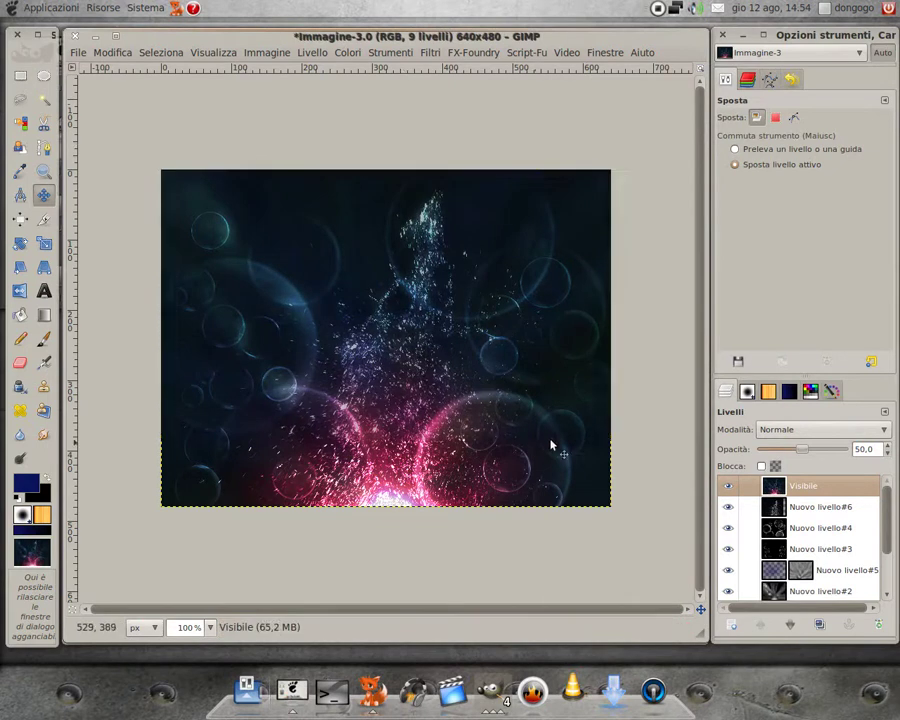
Duplicate the blurred layer, setting Visibile to Schermo and the copy to Sovrapposto
{"action": "left_click", "coordinate": [825, 625]}
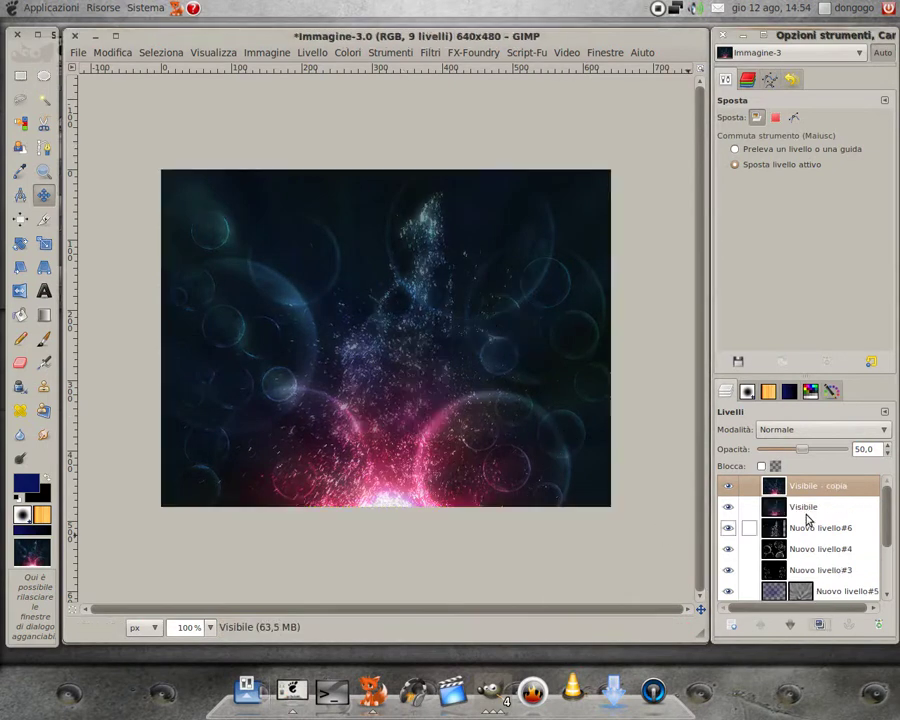
{"action": "left_click", "coordinate": [814, 430]}
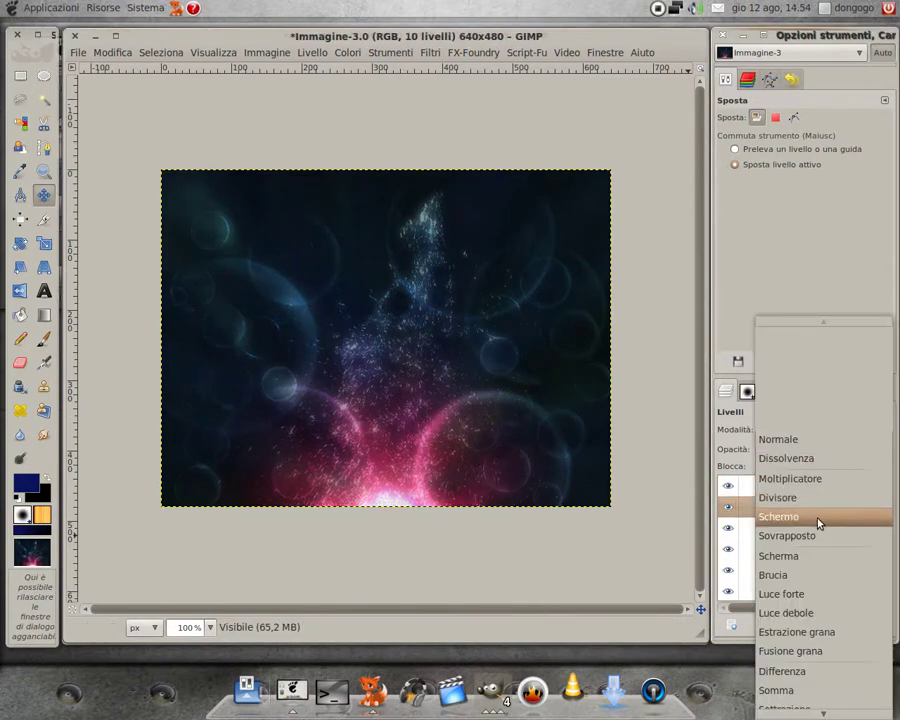
{"action": "left_click", "coordinate": [819, 517]}
{"action": "left_click", "coordinate": [804, 486]}
{"action": "left_click", "coordinate": [800, 430]}
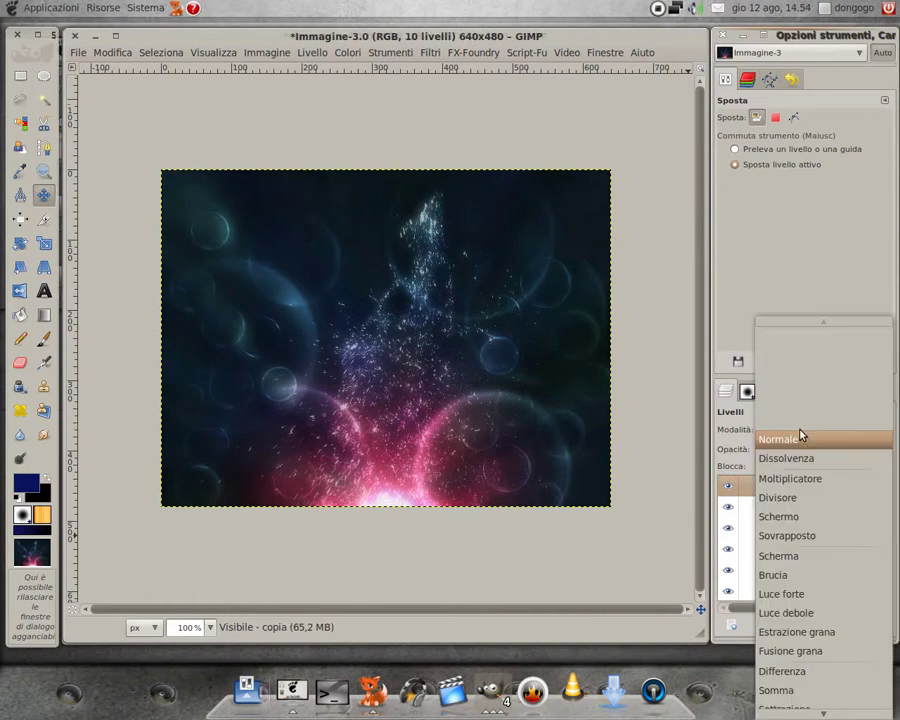